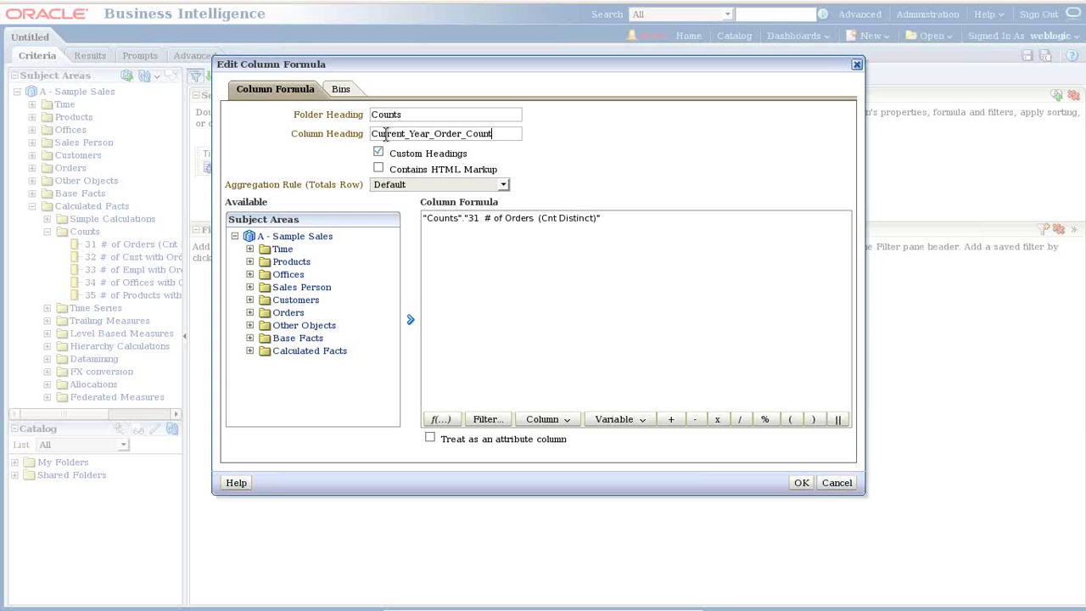
Step: Copy the heading Current_Year_Order_Count and confirm the column's formula settings
{"action": "left_click_drag", "start_coordinate": [507, 136], "coordinate": [311, 131]}
{"action": "left_click_drag", "start_coordinate": [511, 135], "coordinate": [299, 136]}
{"action": "key", "text": "ctrl+c"}
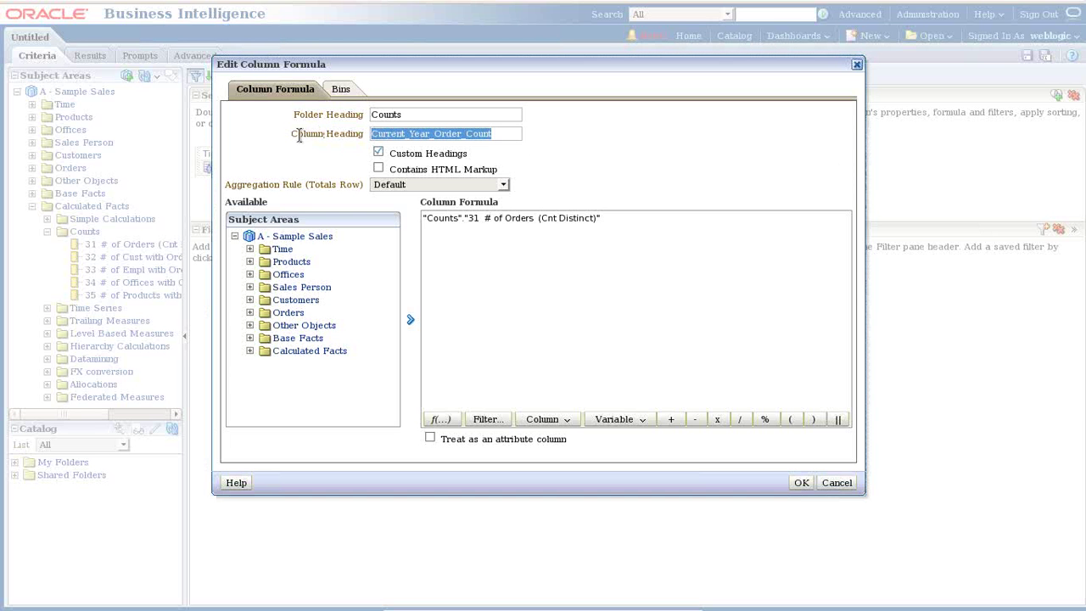
{"action": "left_click", "coordinate": [800, 483]}
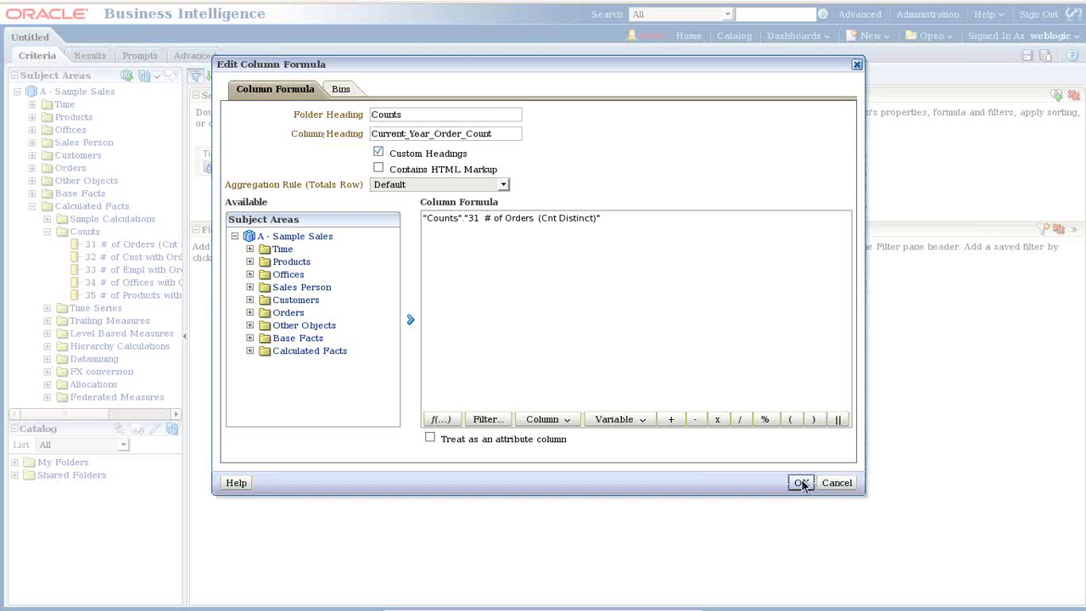
Step: Add a second 31 # of Orders (Cnt Distinct) column and change its formula to Ago("Counts"."31 # of Orders (Cnt Distinct)",1)
{"action": "left_click_drag", "start_coordinate": [103, 251], "coordinate": [510, 169]}
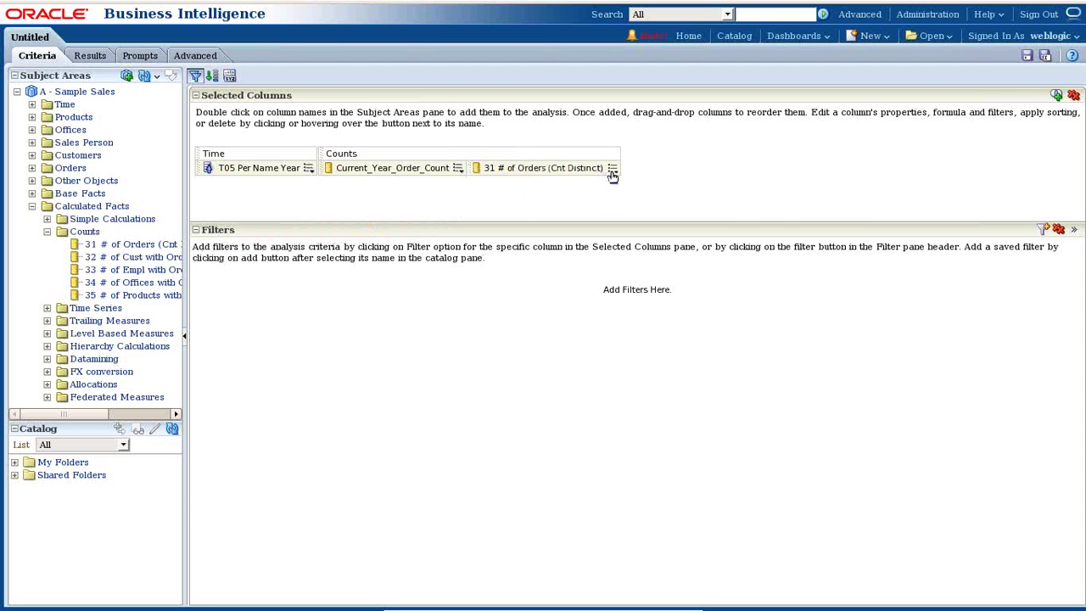
{"action": "left_click", "coordinate": [611, 168]}
{"action": "left_click", "coordinate": [629, 195]}
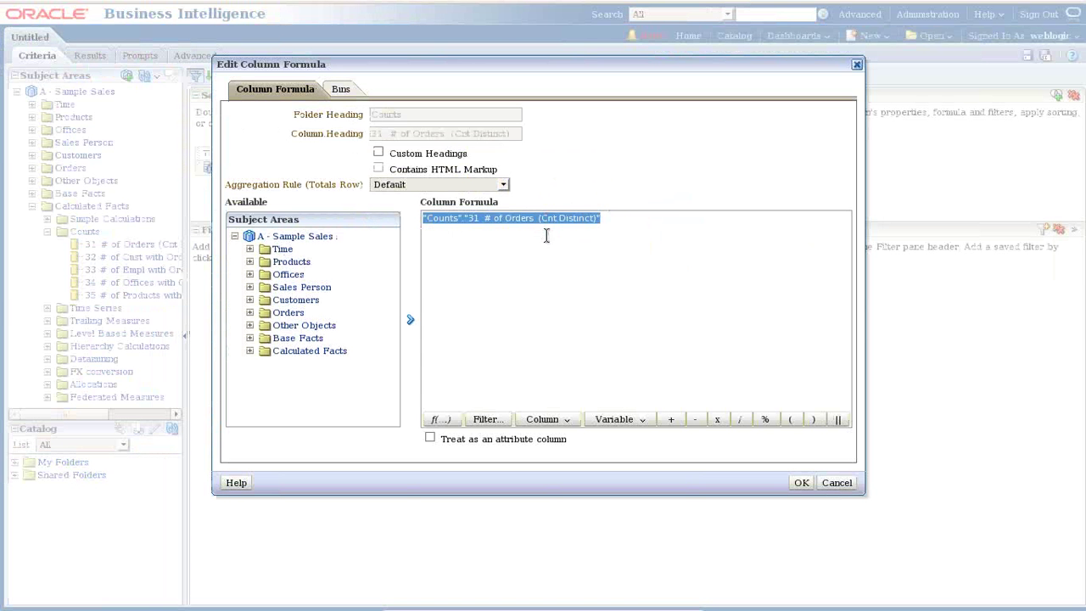
{"action": "left_click", "coordinate": [541, 241]}
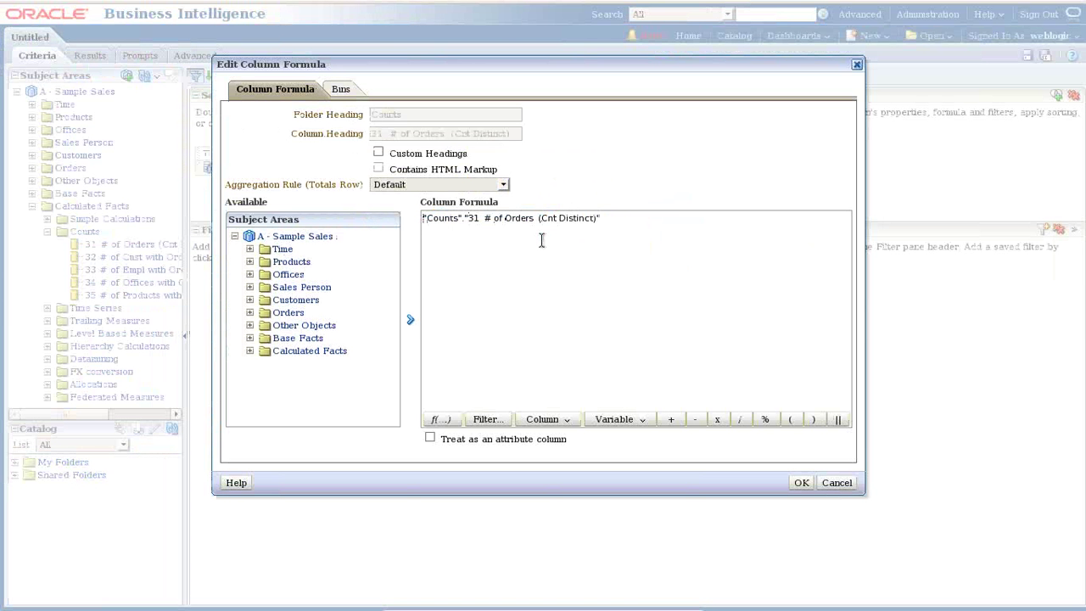
{"action": "type", "text": "Ago("}
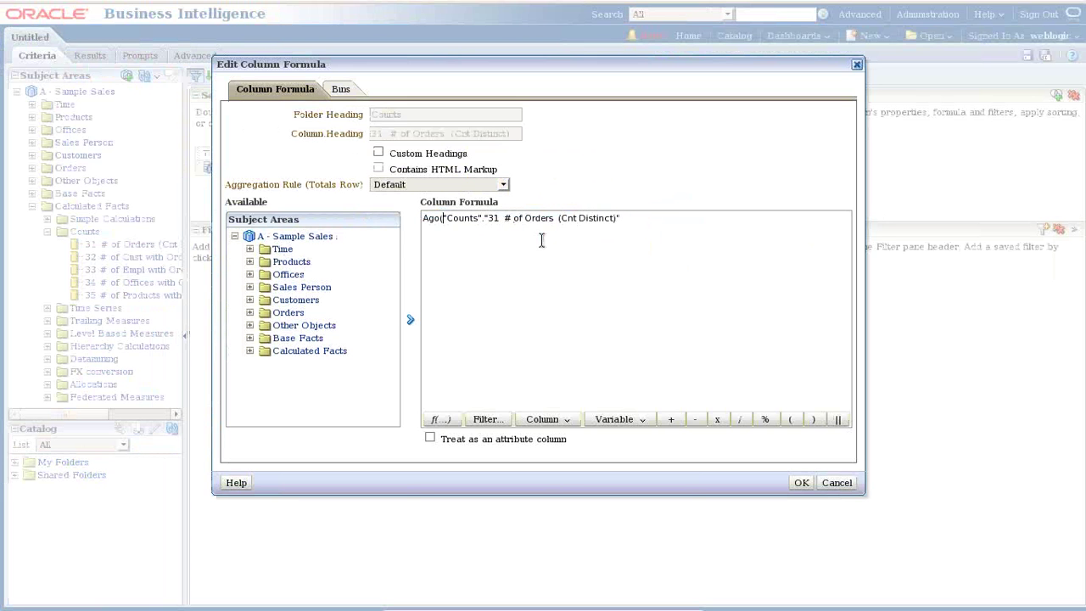
{"action": "type", "text": ",1"}
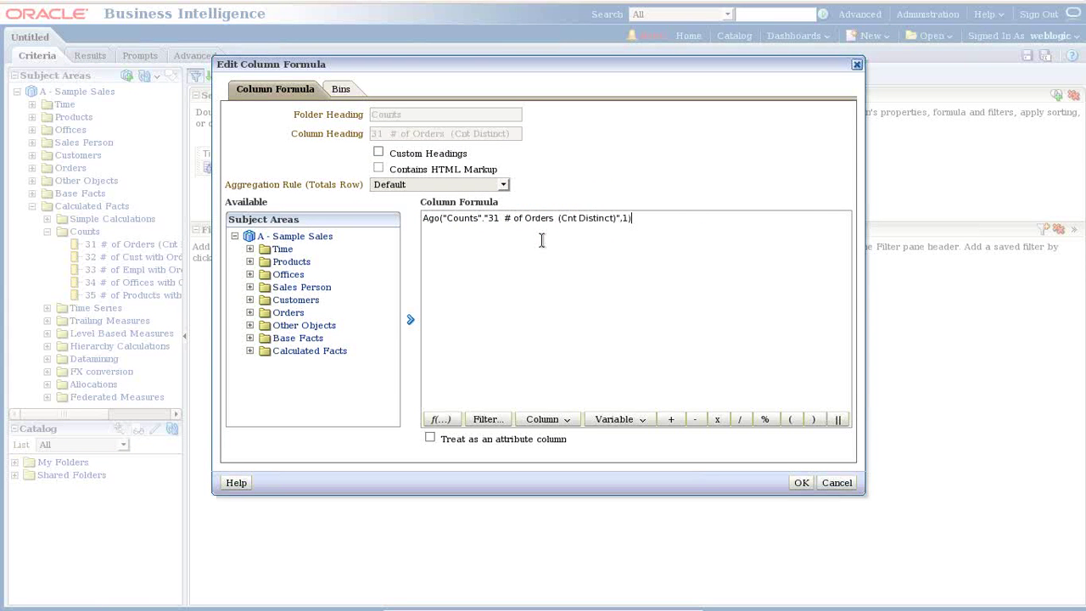
Step: Give the Ago column the custom heading Previous_Year_Order_Count and confirm its settings
{"action": "left_click", "coordinate": [380, 153]}
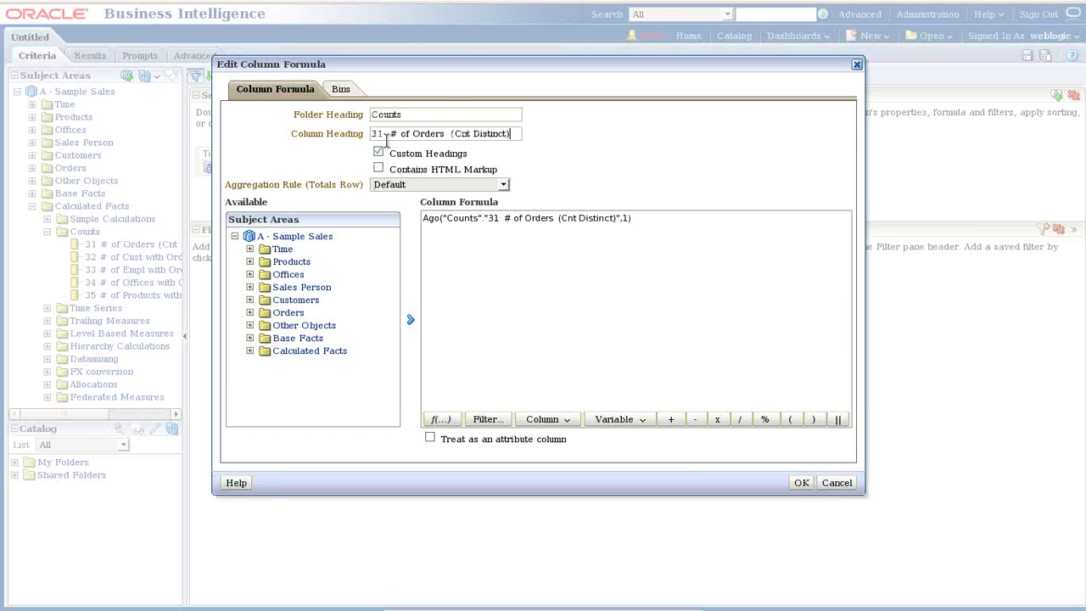
{"action": "triple_click", "coordinate": [386, 139]}
{"action": "type", "text": "P"}
{"action": "key", "text": "ctrl+v"}
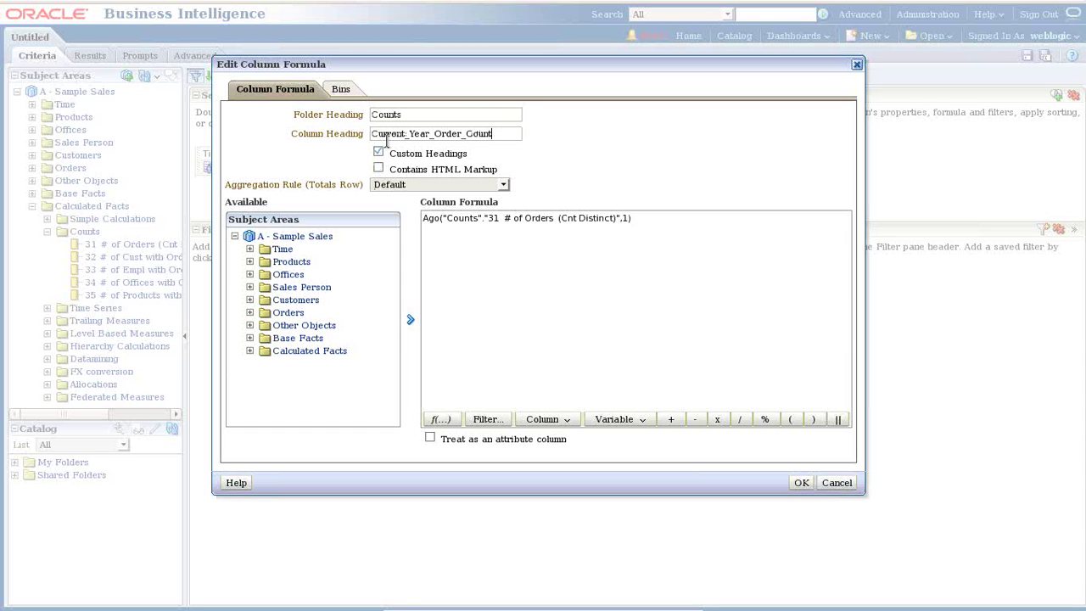
{"action": "key", "text": "shift+Home"}
{"action": "type", "text": "Previous"}
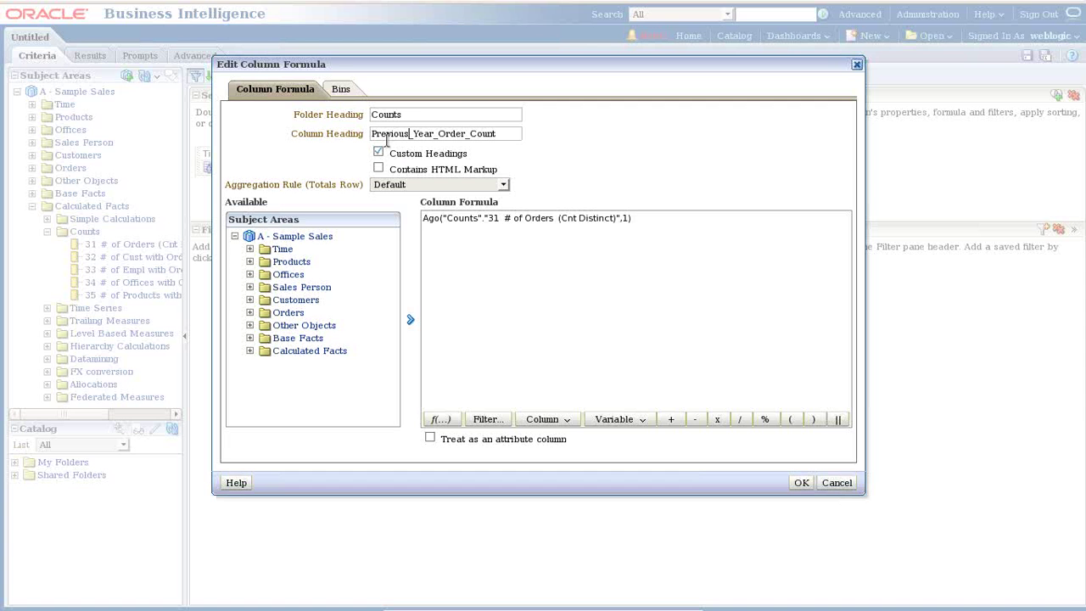
{"action": "left_click", "coordinate": [801, 482]}
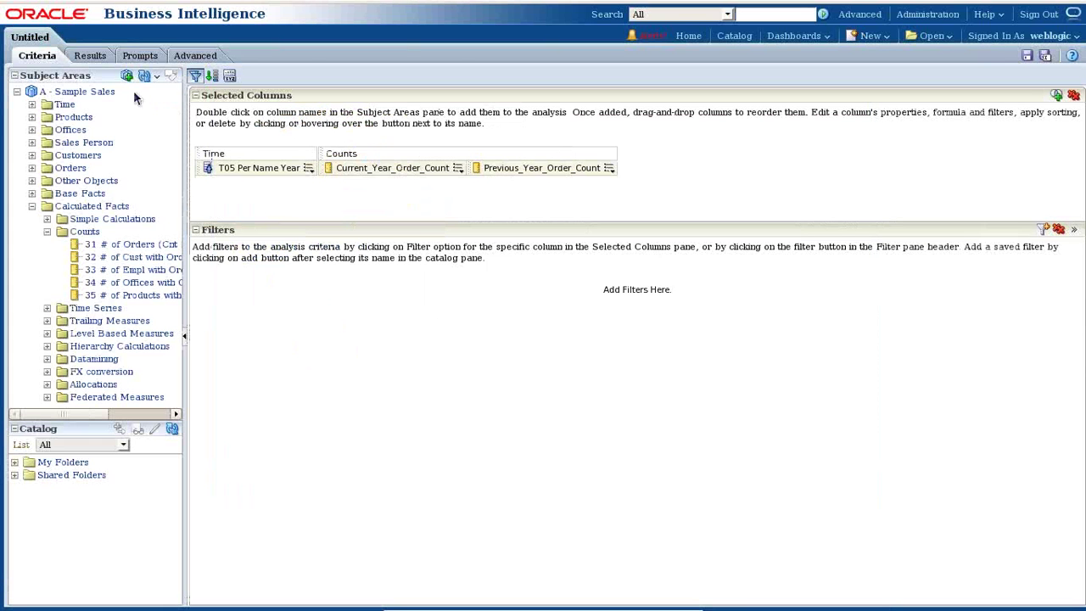
Step: Examine the results table with current and previous year order counts, and return to the analysis criteria
{"action": "left_click", "coordinate": [90, 55]}
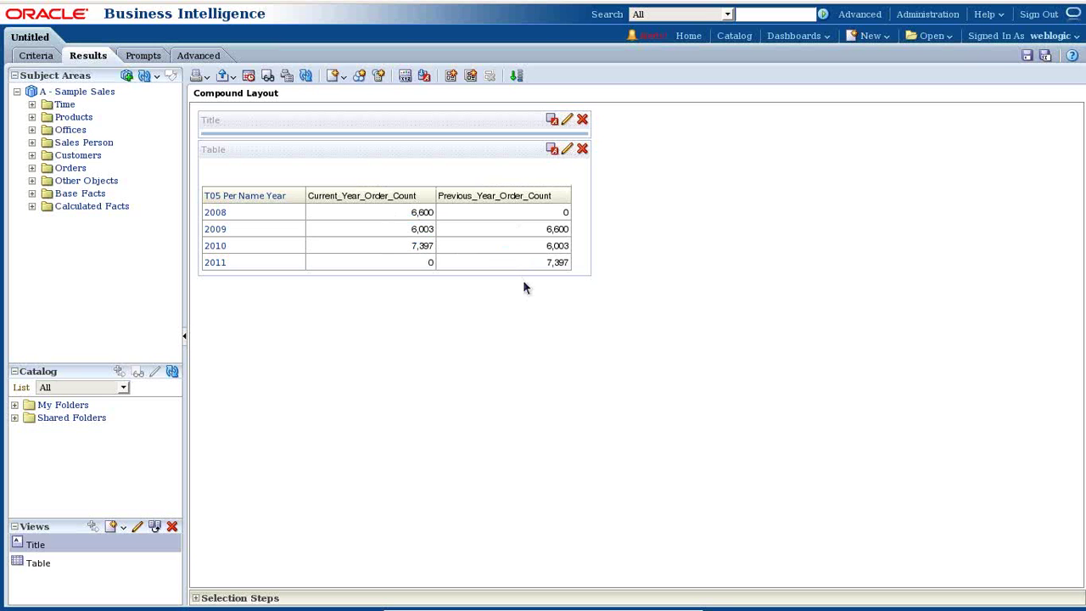
{"action": "left_click", "coordinate": [566, 151]}
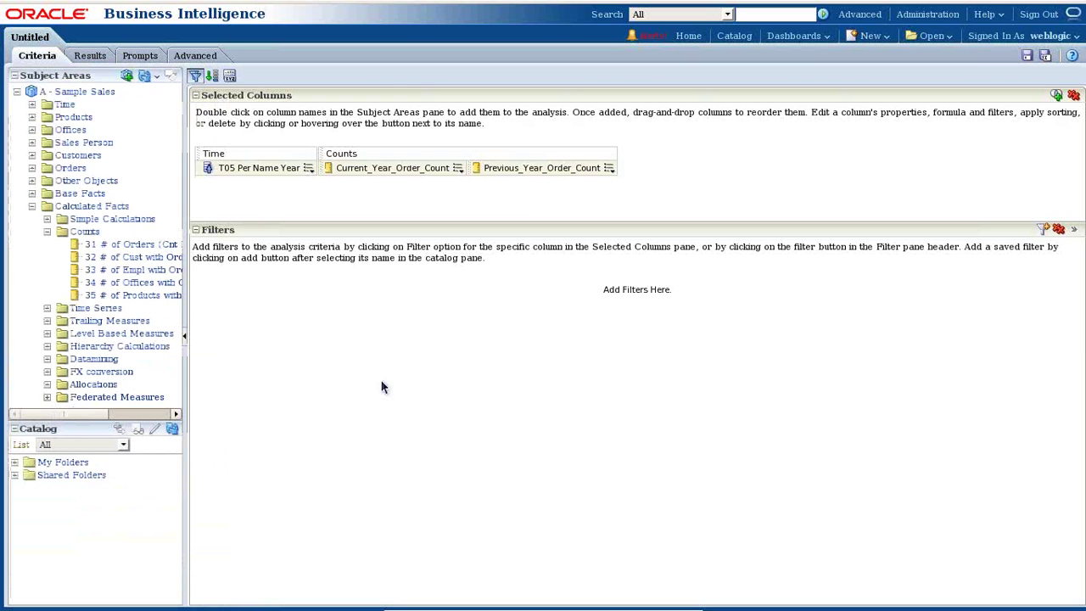
Step: Clear the Current_Year_Order_Count formula and begin inserting a filter on the Time field T05 Per Name Year
{"action": "left_click", "coordinate": [457, 170]}
{"action": "left_click", "coordinate": [486, 197]}
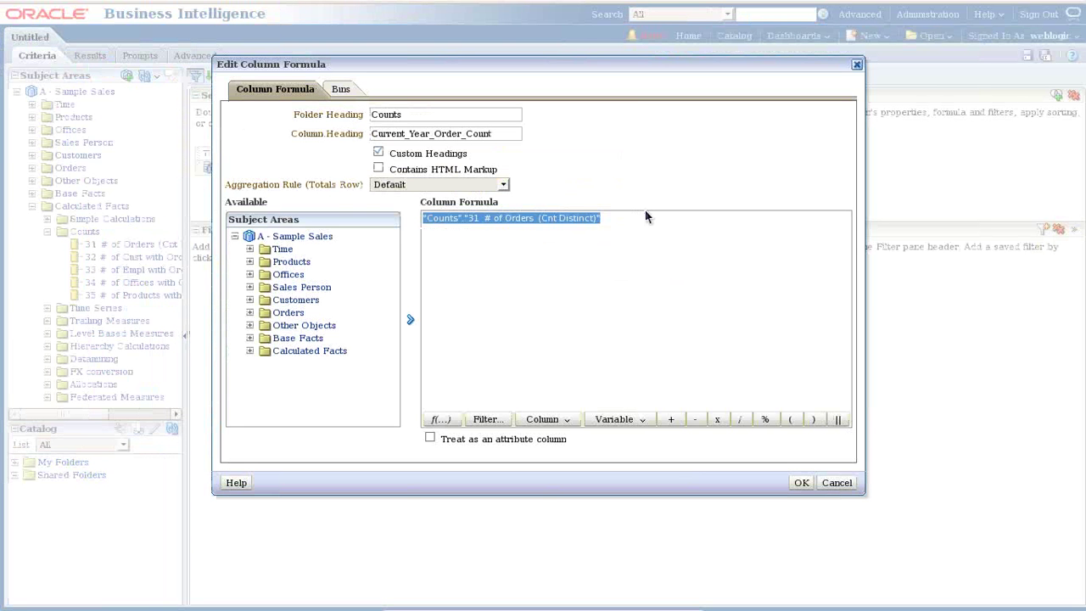
{"action": "key", "text": "Delete"}
{"action": "left_click", "coordinate": [488, 419]}
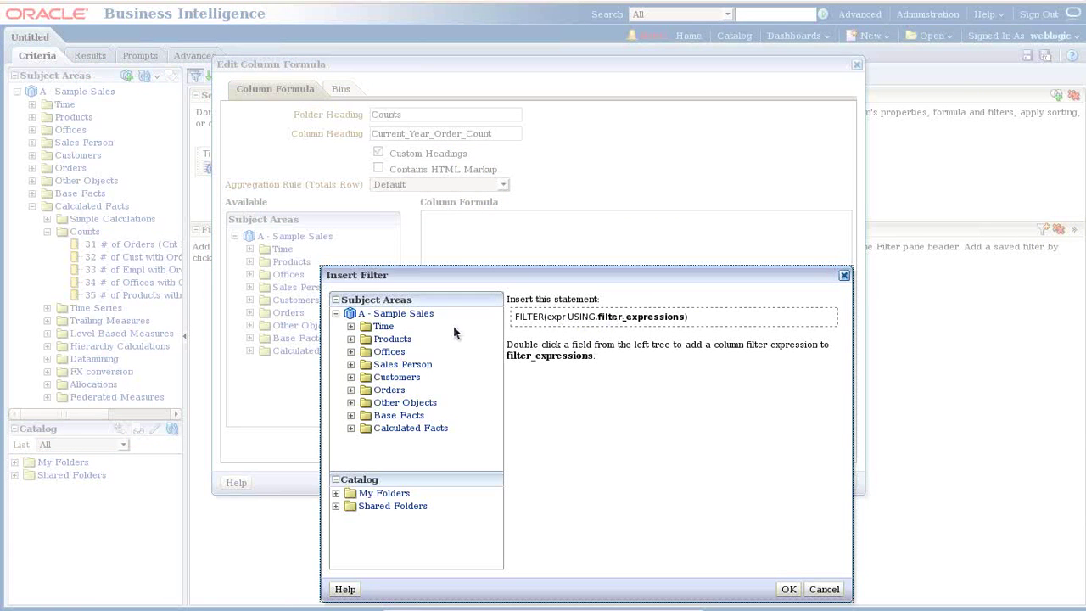
{"action": "left_click", "coordinate": [350, 327]}
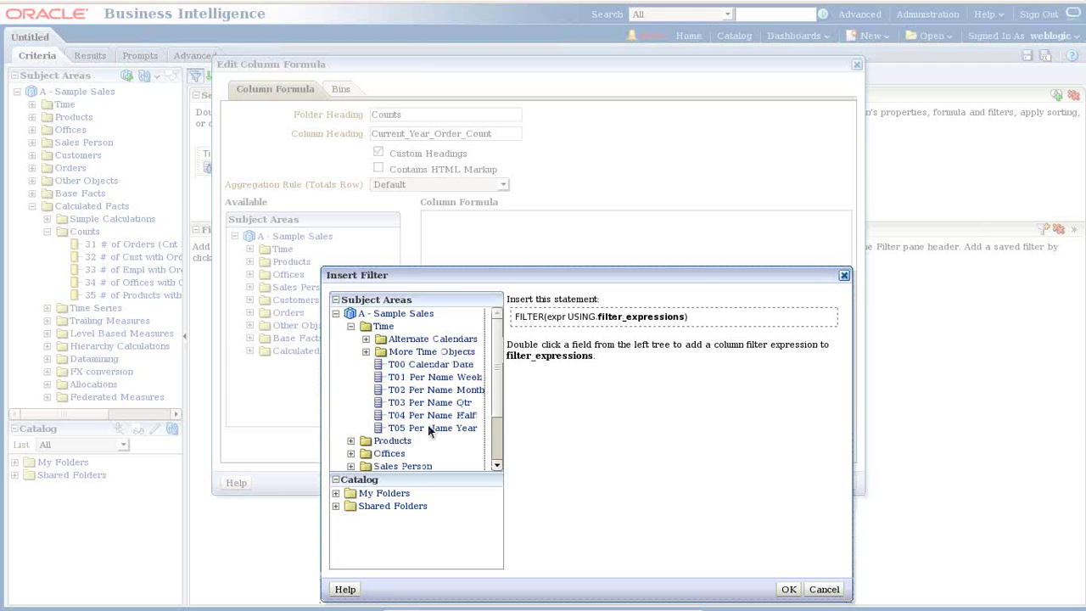
{"action": "double_click", "coordinate": [432, 429]}
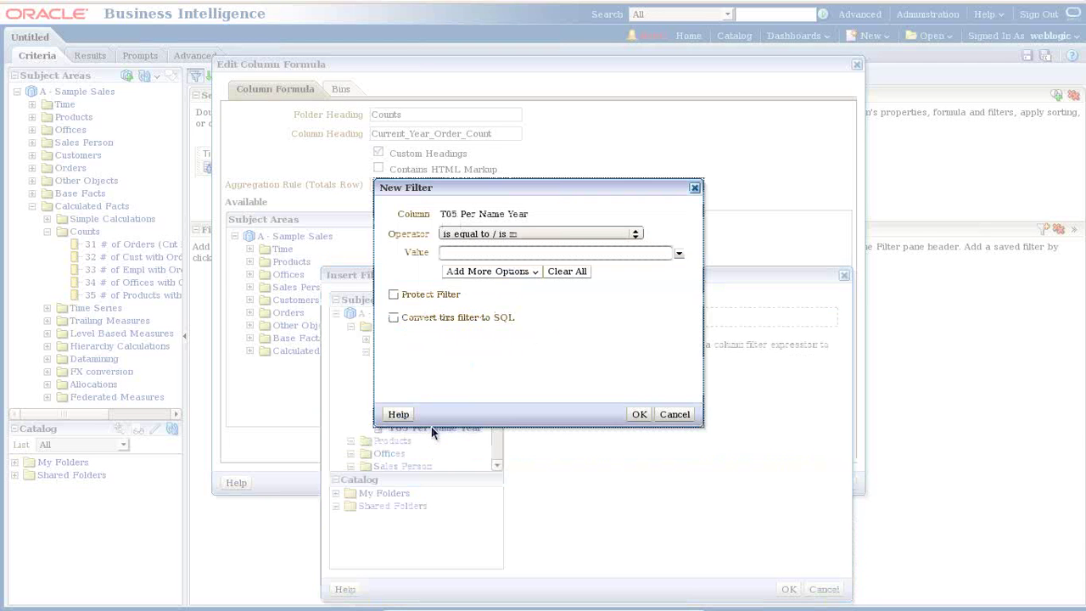
Step: Set the year filter to is greater than or equal to 2007, insert it in the formula and confirm the column
{"action": "left_click", "coordinate": [636, 235]}
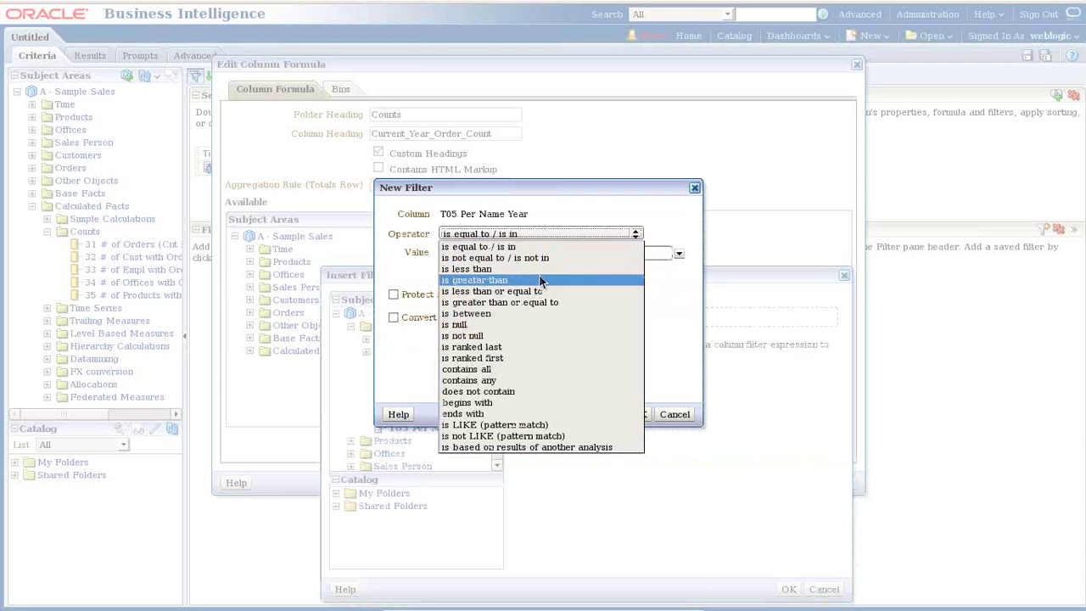
{"action": "left_click", "coordinate": [524, 303]}
{"action": "left_click", "coordinate": [527, 253]}
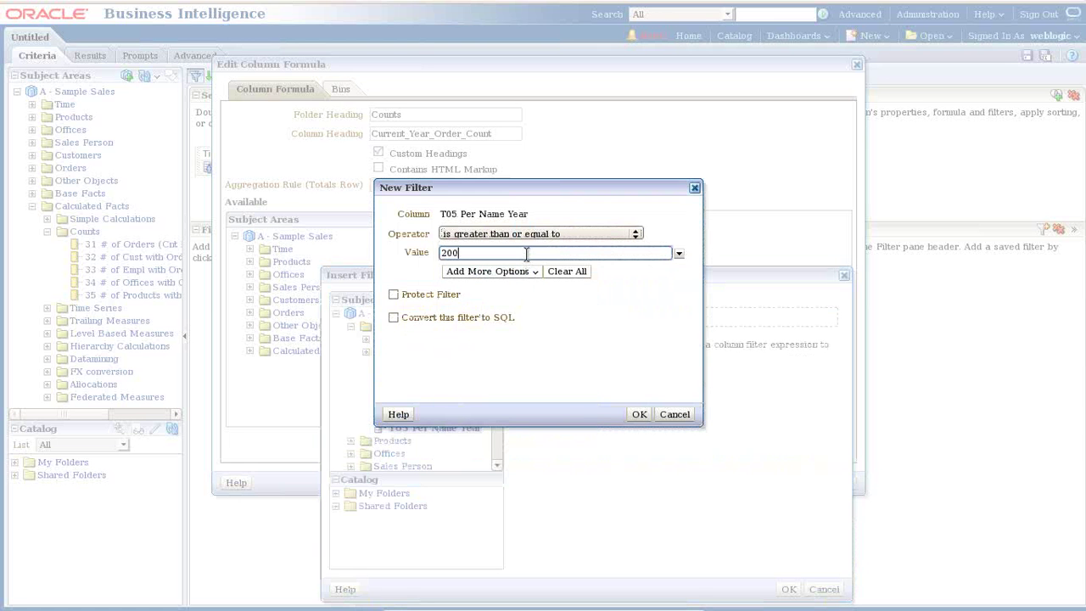
{"action": "type", "text": "200"}
{"action": "key", "text": "BackSpace"}
{"action": "key", "text": "BackSpace"}
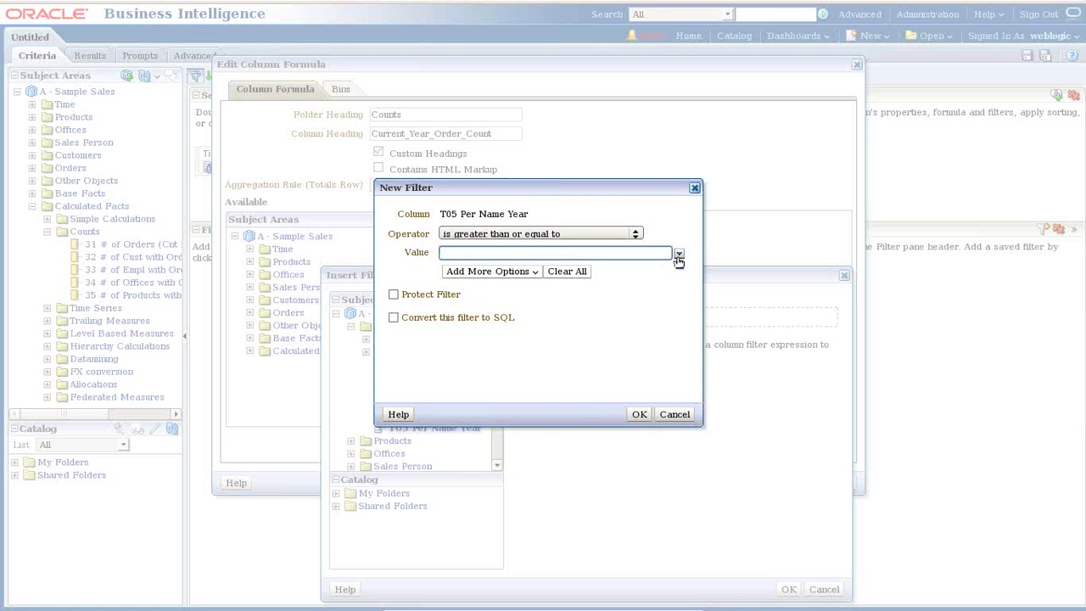
{"action": "left_click", "coordinate": [678, 255]}
{"action": "left_click", "coordinate": [476, 311]}
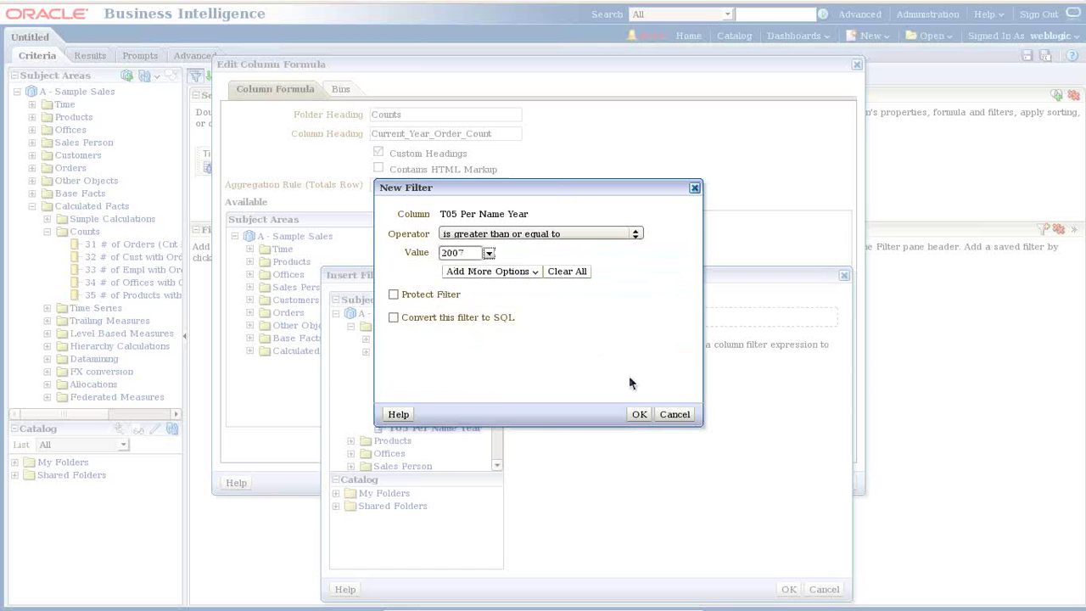
{"action": "left_click", "coordinate": [639, 415]}
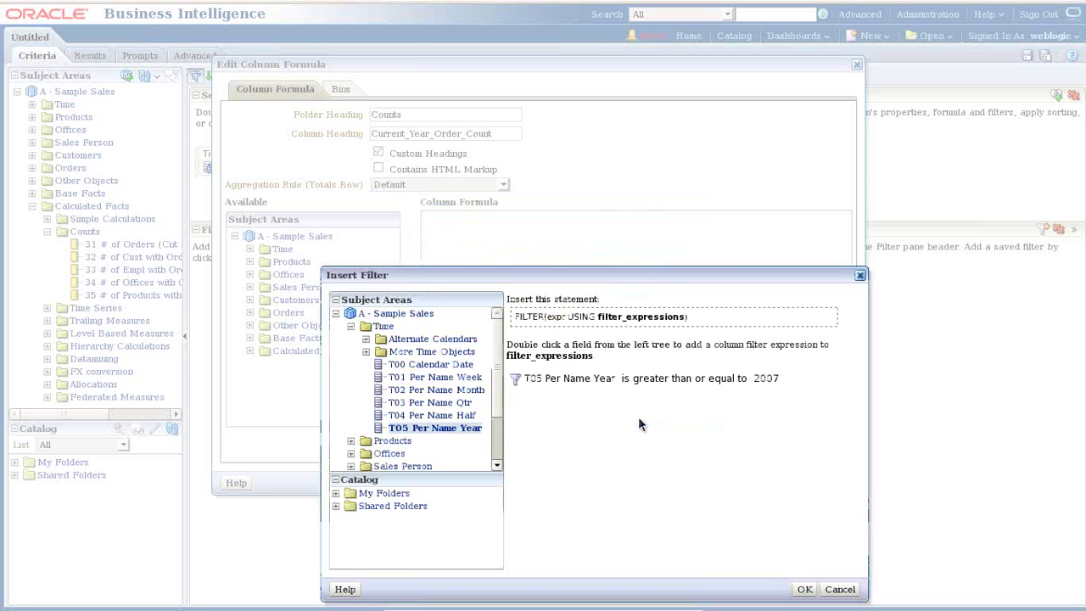
{"action": "left_click", "coordinate": [803, 589]}
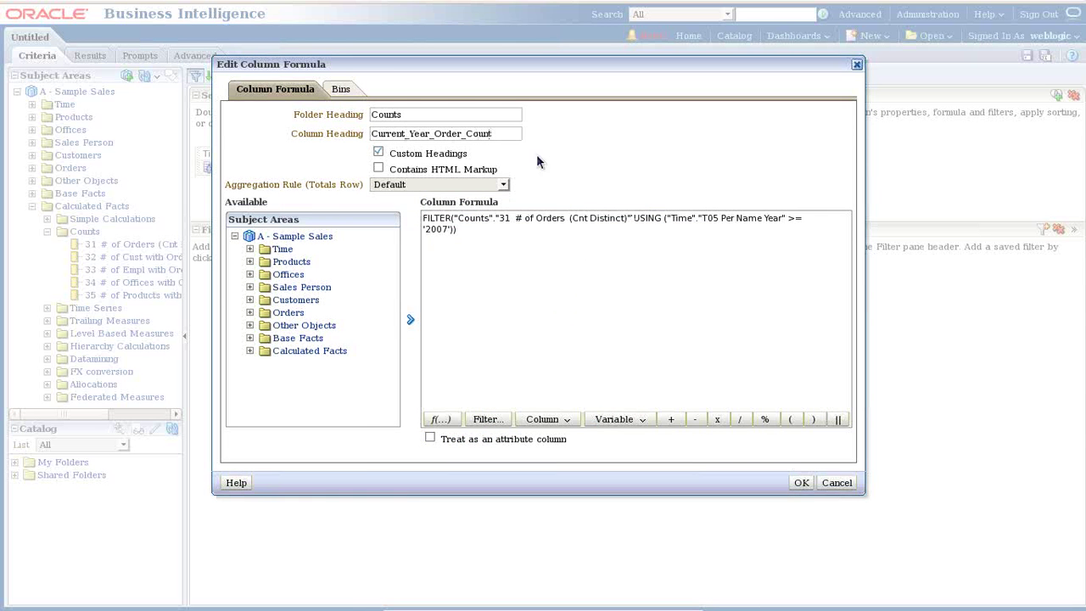
{"action": "left_click", "coordinate": [801, 483]}
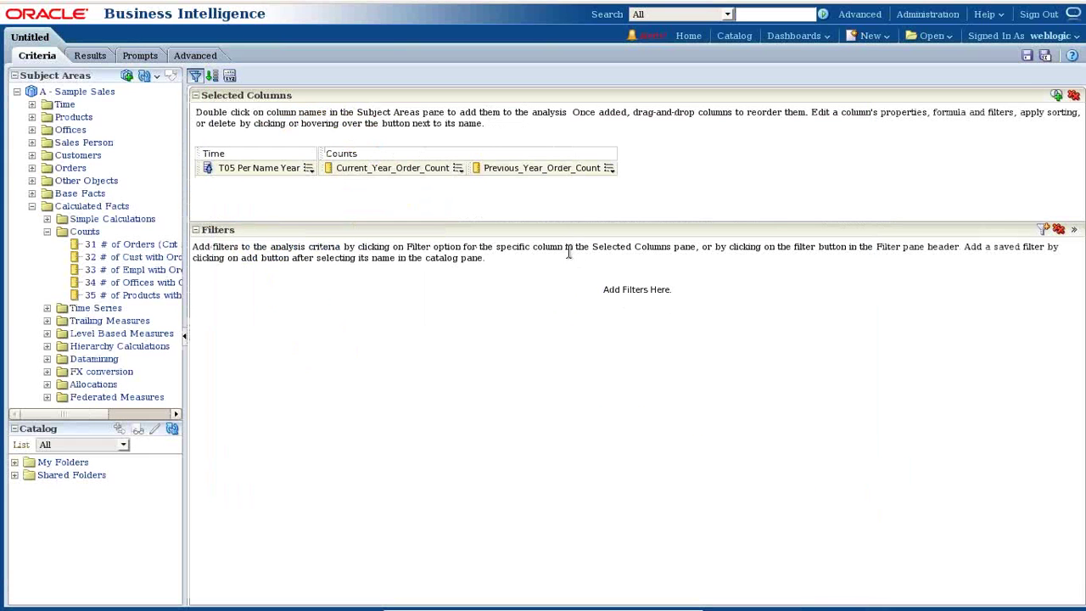
Step: Open the Previous_Year_Order_Count column's formula for editing and copy its whole Ago expression
{"action": "left_click", "coordinate": [610, 168]}
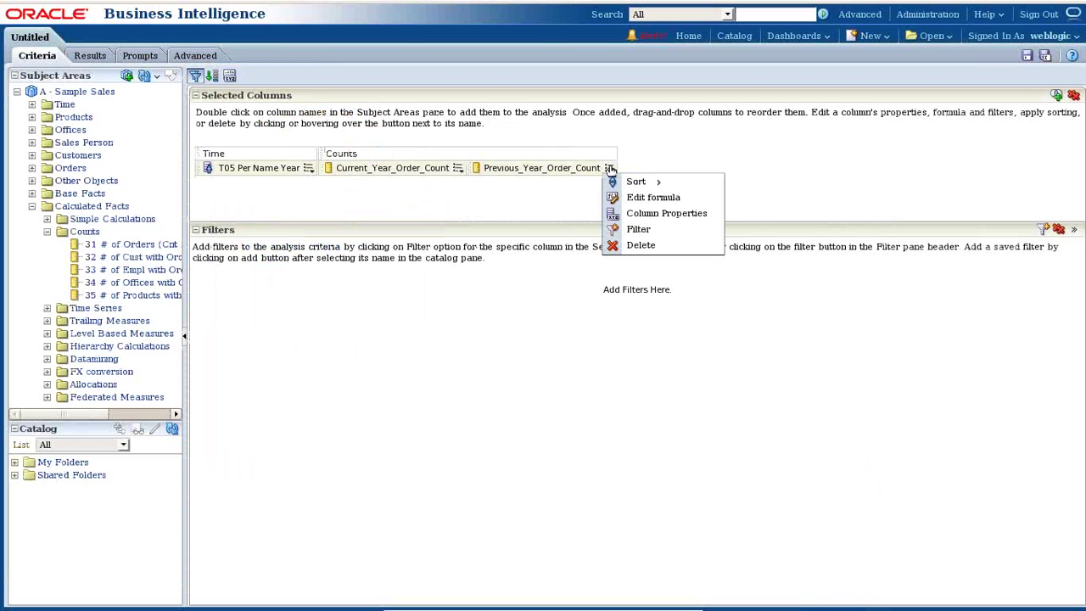
{"action": "left_click", "coordinate": [627, 197]}
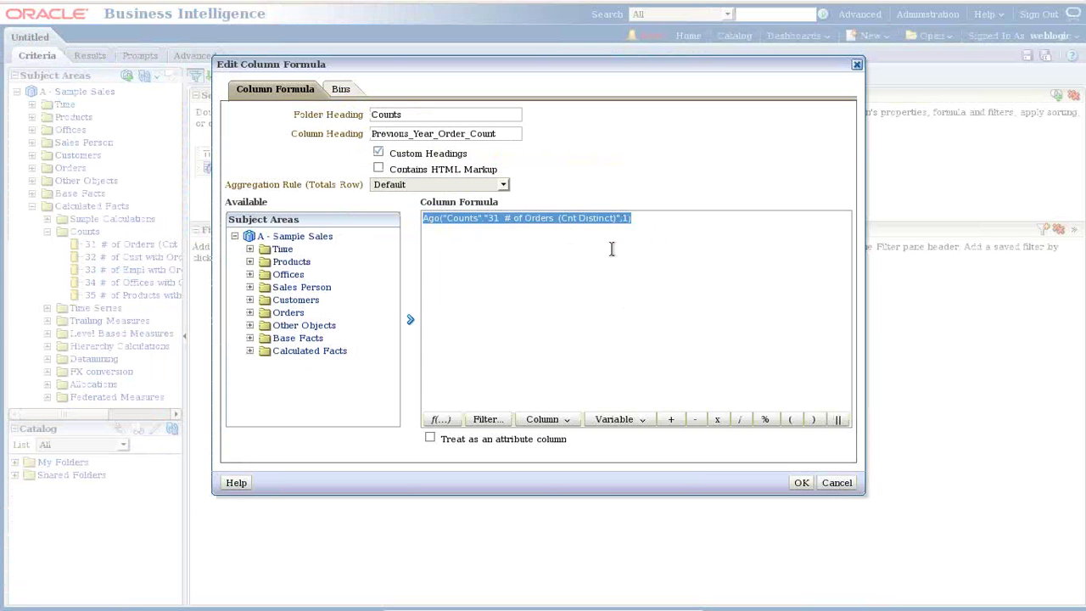
{"action": "left_click", "coordinate": [604, 271]}
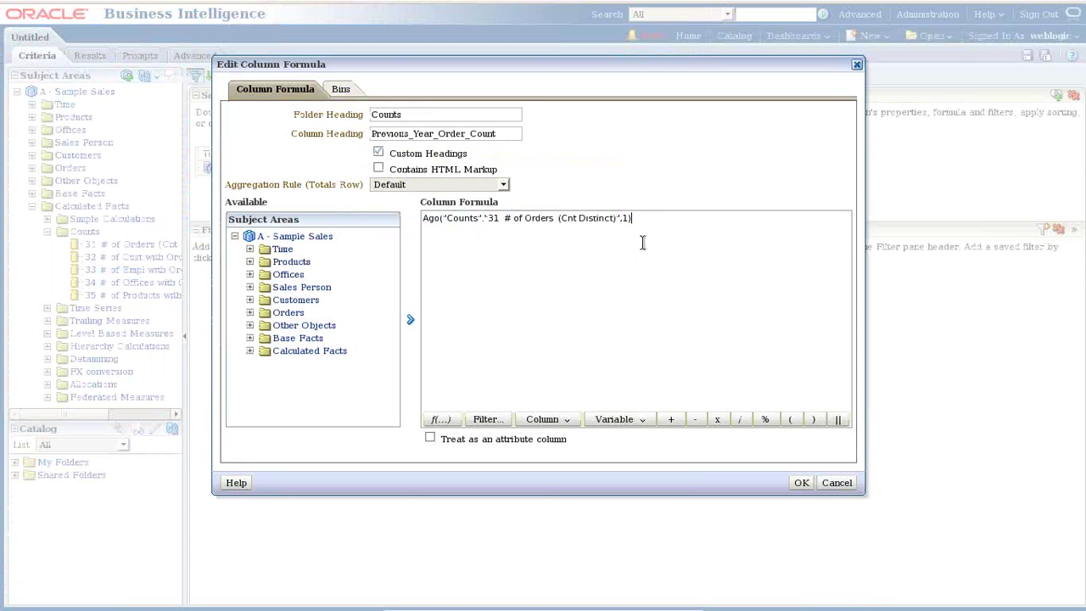
{"action": "left_click_drag", "start_coordinate": [651, 221], "coordinate": [313, 214]}
{"action": "key", "text": "ctrl+c"}
Step: Try replacing the Ago expression with the pasted "Counts"."31 # of Orders (Cnt Distinct)" and undo the replacement
{"action": "left_click", "coordinate": [423, 230]}
{"action": "left_click", "coordinate": [617, 218]}
{"action": "type", "text": "\""}
{"action": "left_click_drag", "start_coordinate": [632, 219], "coordinate": [301, 218]}
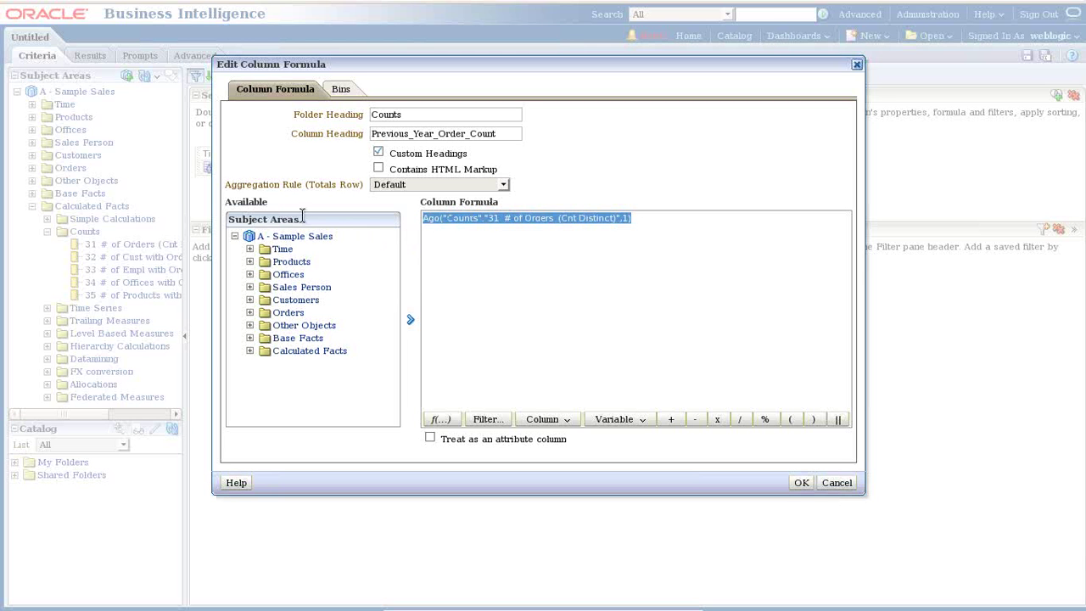
{"action": "key", "text": "ctrl+v"}
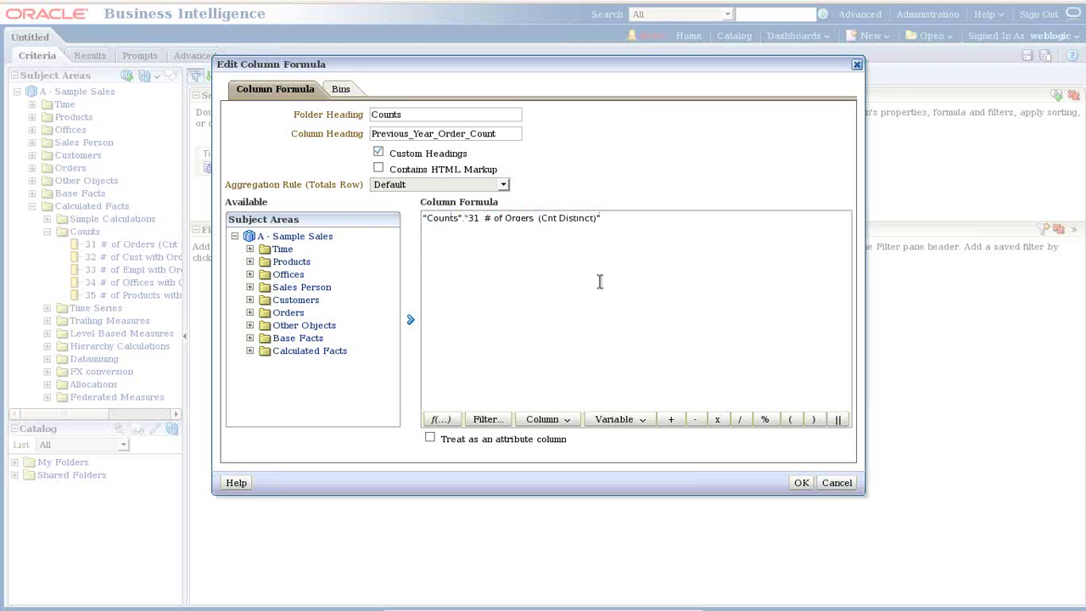
{"action": "key", "text": "ctrl+z"}
{"action": "left_click", "coordinate": [609, 254]}
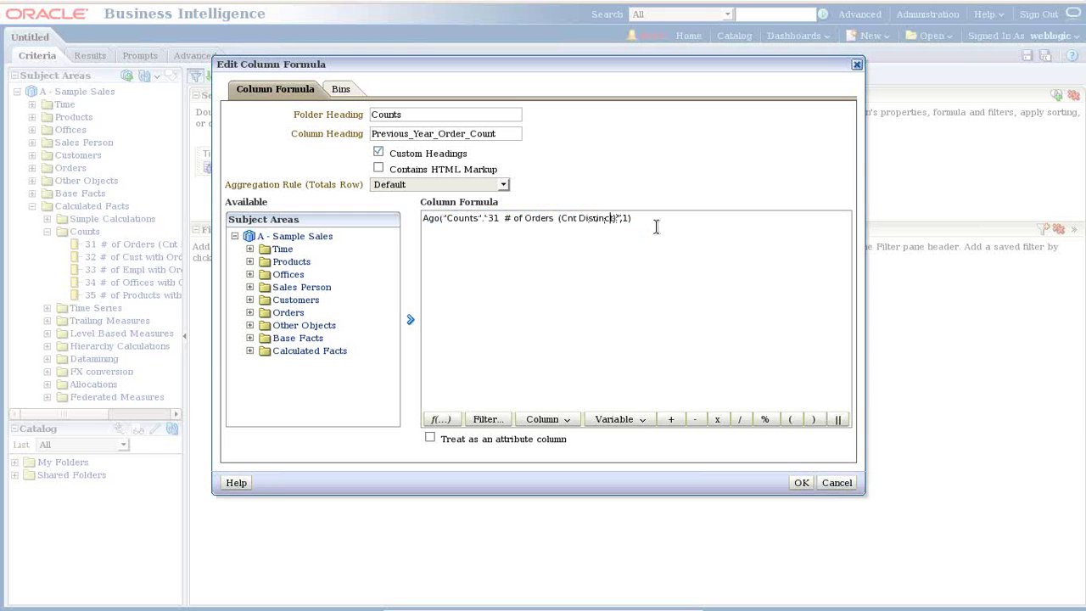
Step: Clear the Previous_Year_Order_Count formula and begin inserting a filter on the Time field T05 Per Name Year
{"action": "key", "text": "ctrl+a"}
{"action": "key", "text": "Delete"}
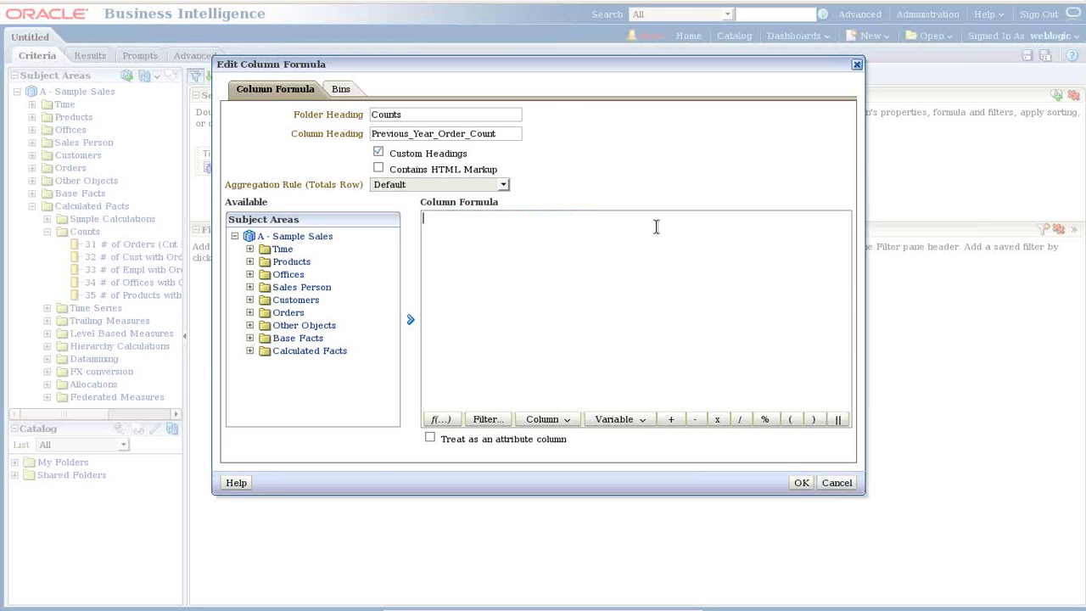
{"action": "left_click", "coordinate": [488, 419]}
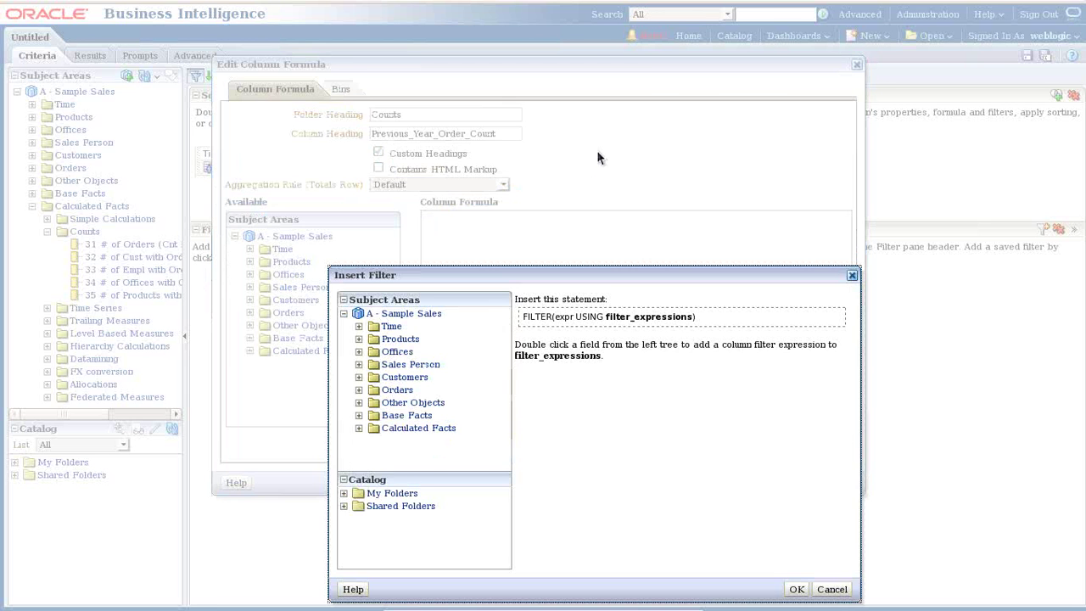
{"action": "left_click", "coordinate": [358, 326]}
{"action": "scroll", "coordinate": [442, 364], "scroll_direction": "down", "scroll_amount": 2}
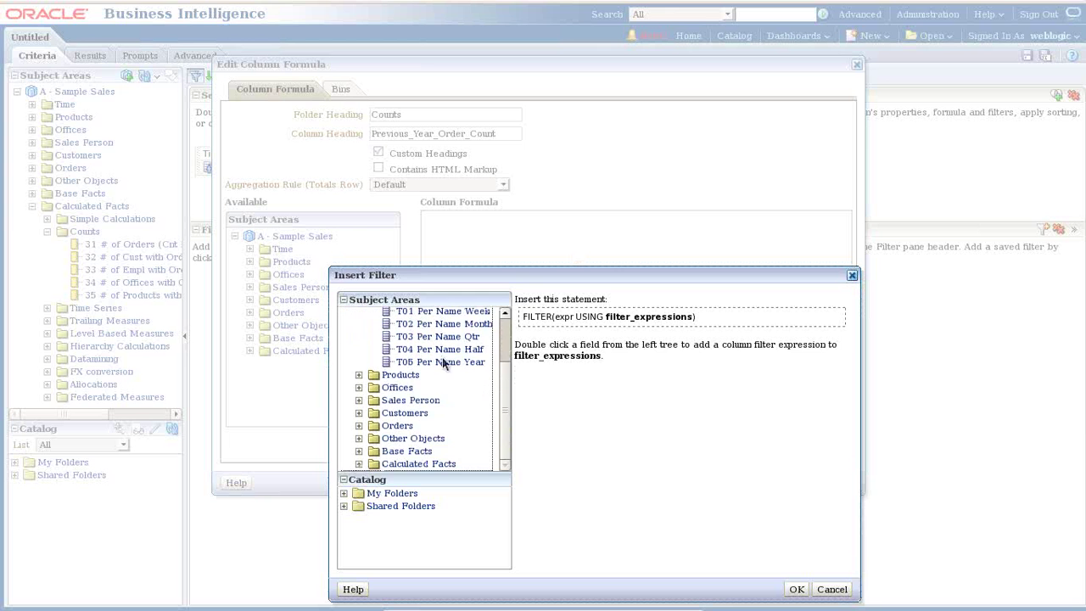
{"action": "double_click", "coordinate": [448, 362]}
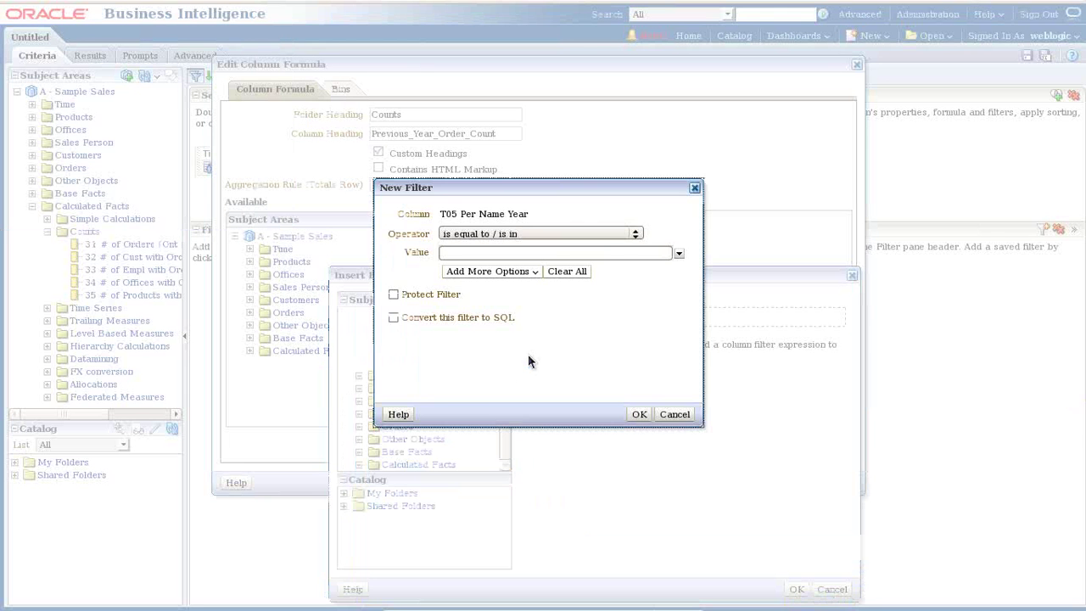
Step: Set the year filter to is greater than or equal to 2007 and insert the FILTER statement into the formula
{"action": "left_click", "coordinate": [586, 233]}
{"action": "left_click", "coordinate": [585, 235]}
{"action": "left_click", "coordinate": [582, 237]}
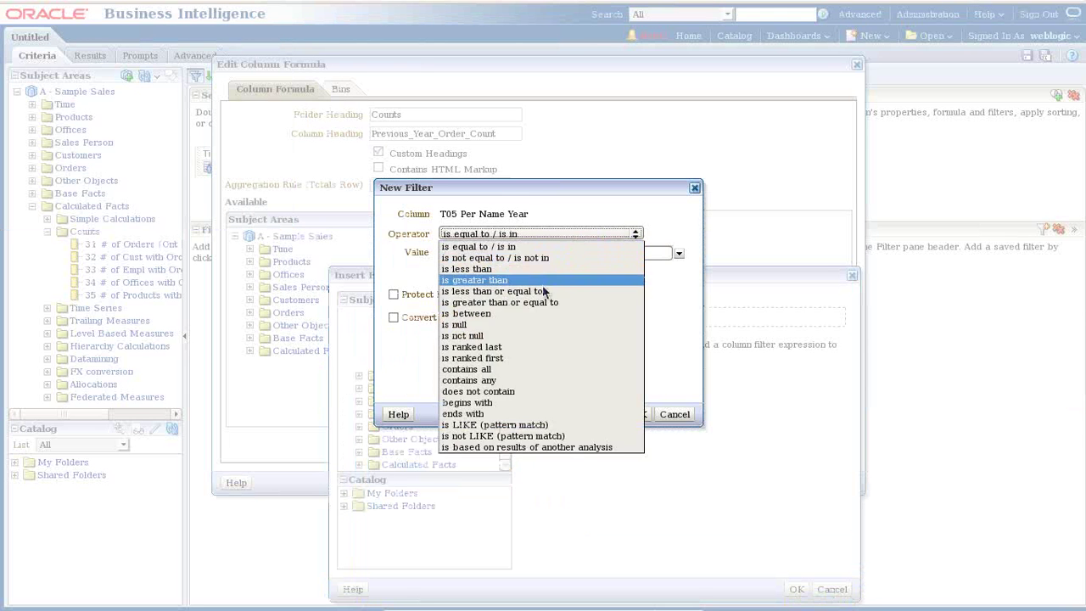
{"action": "left_click", "coordinate": [536, 299]}
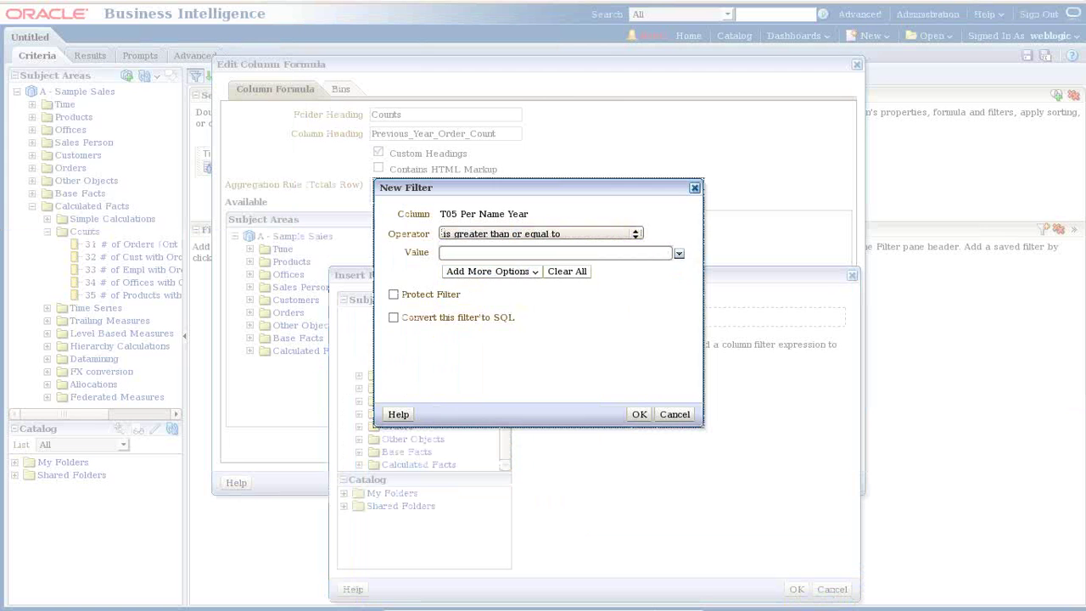
{"action": "left_click", "coordinate": [679, 253]}
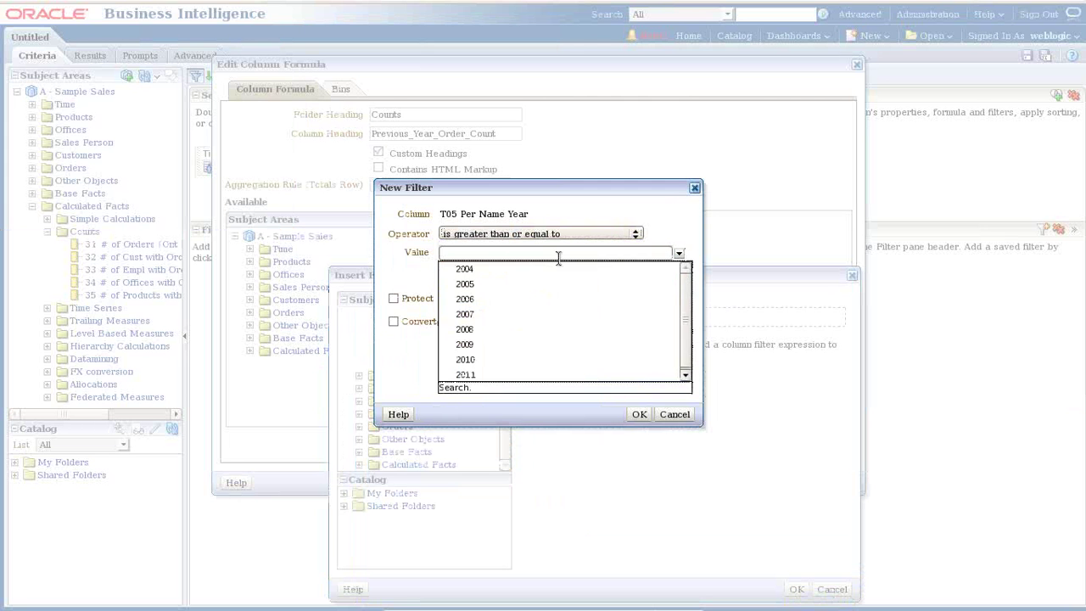
{"action": "left_click", "coordinate": [465, 314]}
{"action": "left_click", "coordinate": [639, 413]}
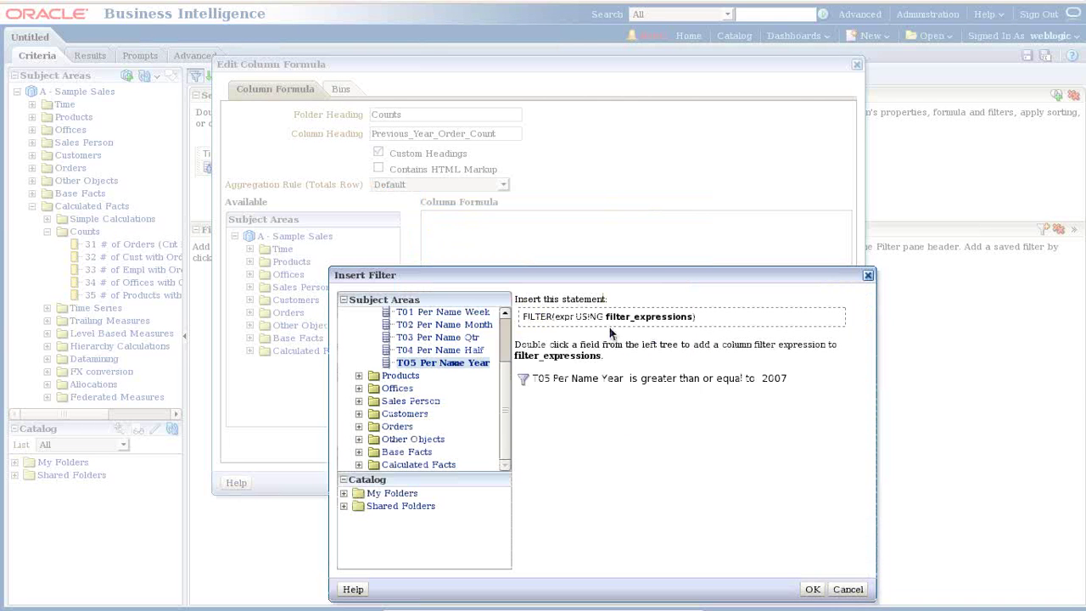
{"action": "left_click", "coordinate": [812, 589]}
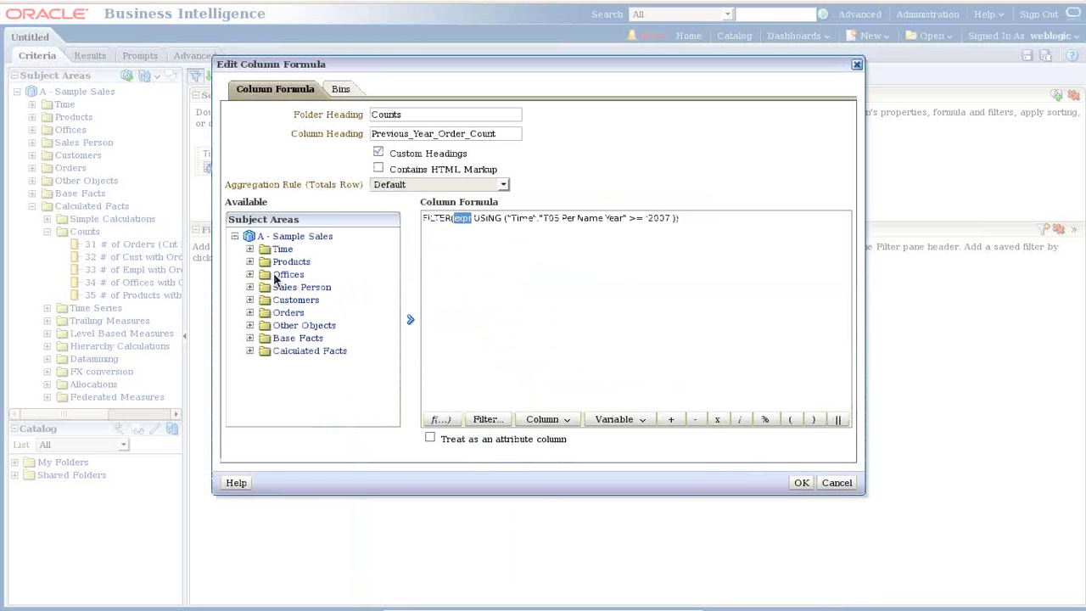
Step: Replace the expr placeholder in the FILTER statement with 31 # of Orders (Cnt Distinct) from Calculated Facts, Counts
{"action": "left_click", "coordinate": [250, 339]}
{"action": "scroll", "coordinate": [348, 354], "scroll_direction": "down", "scroll_amount": 2}
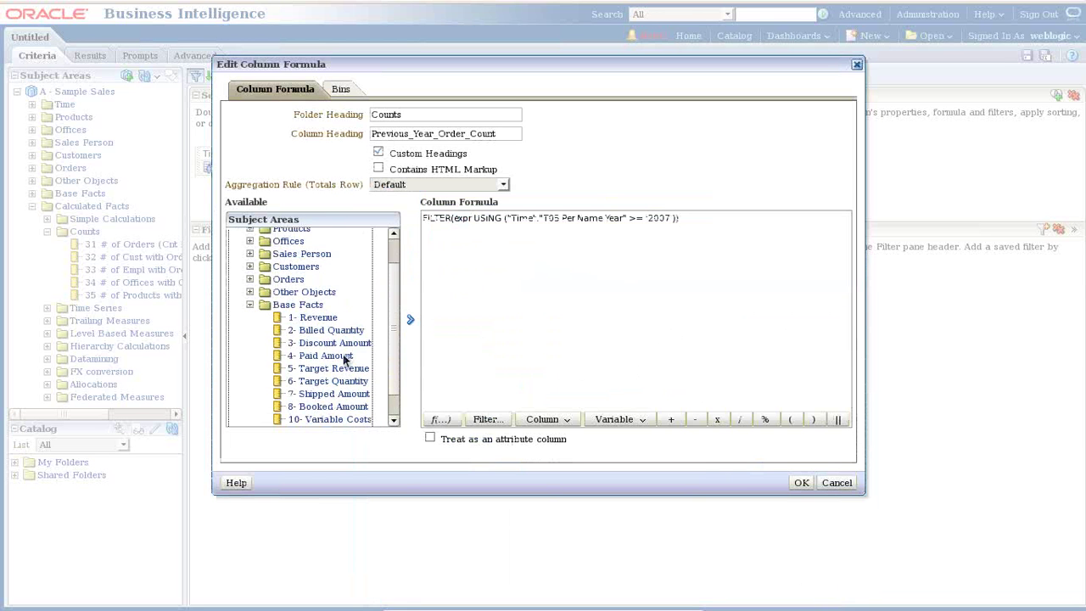
{"action": "left_click", "coordinate": [250, 278]}
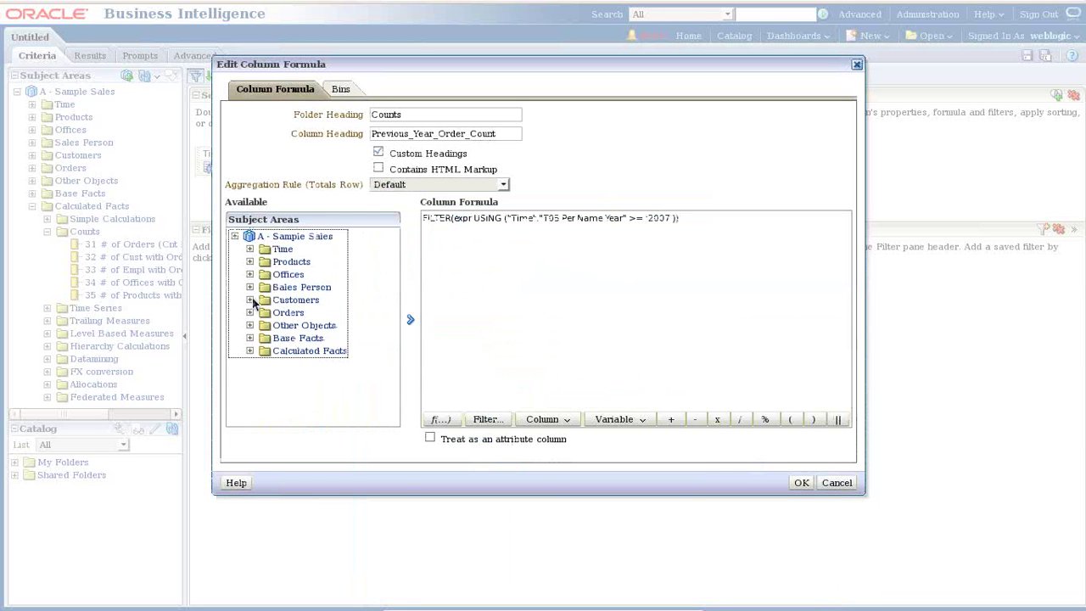
{"action": "left_click", "coordinate": [250, 351]}
{"action": "left_click", "coordinate": [265, 376]}
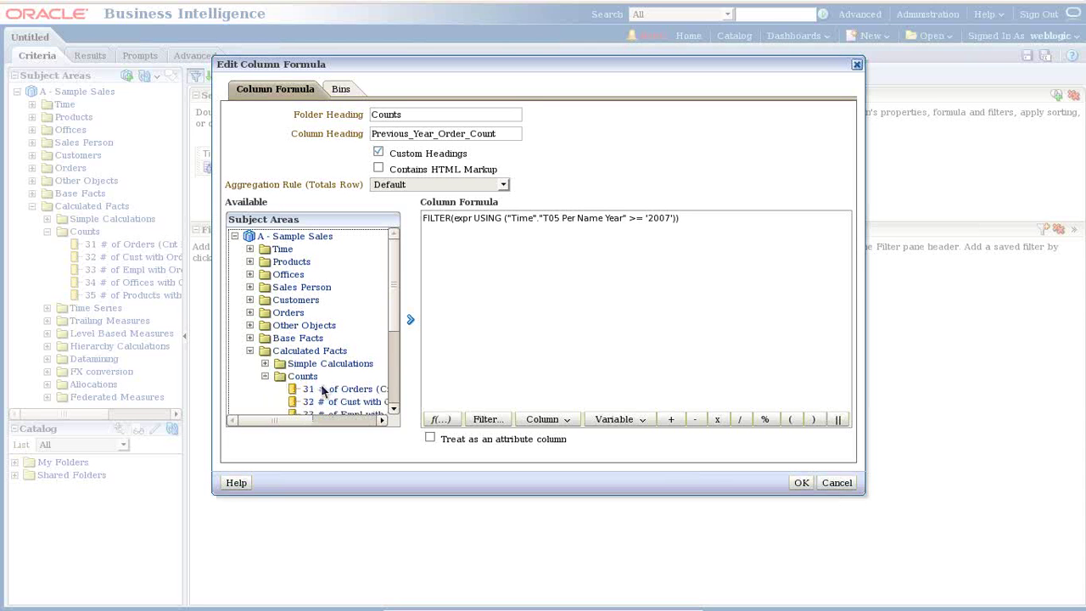
{"action": "left_click", "coordinate": [327, 389]}
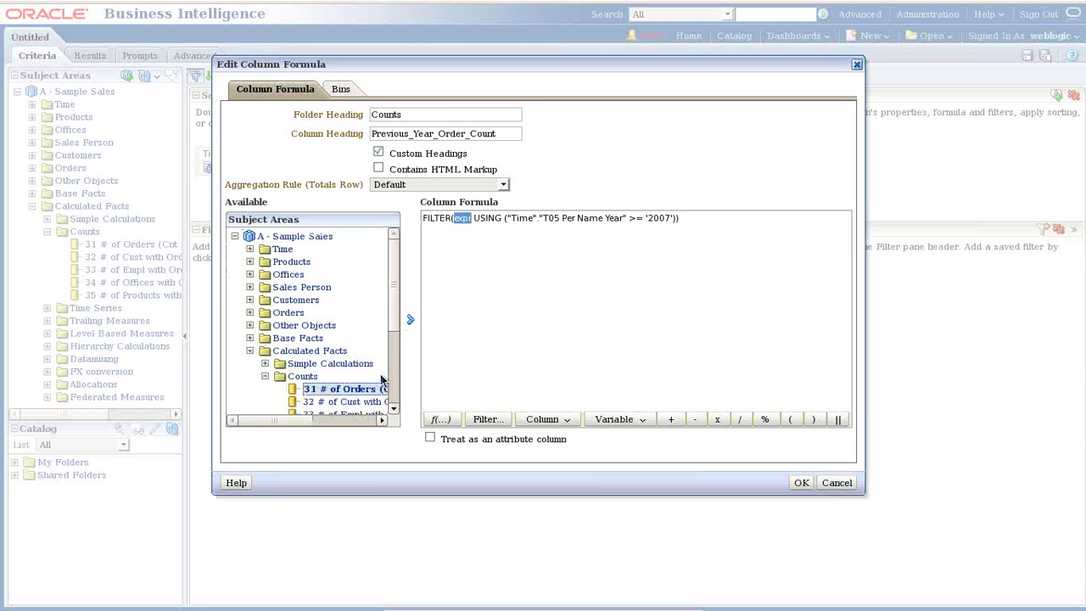
{"action": "double_click", "coordinate": [371, 389]}
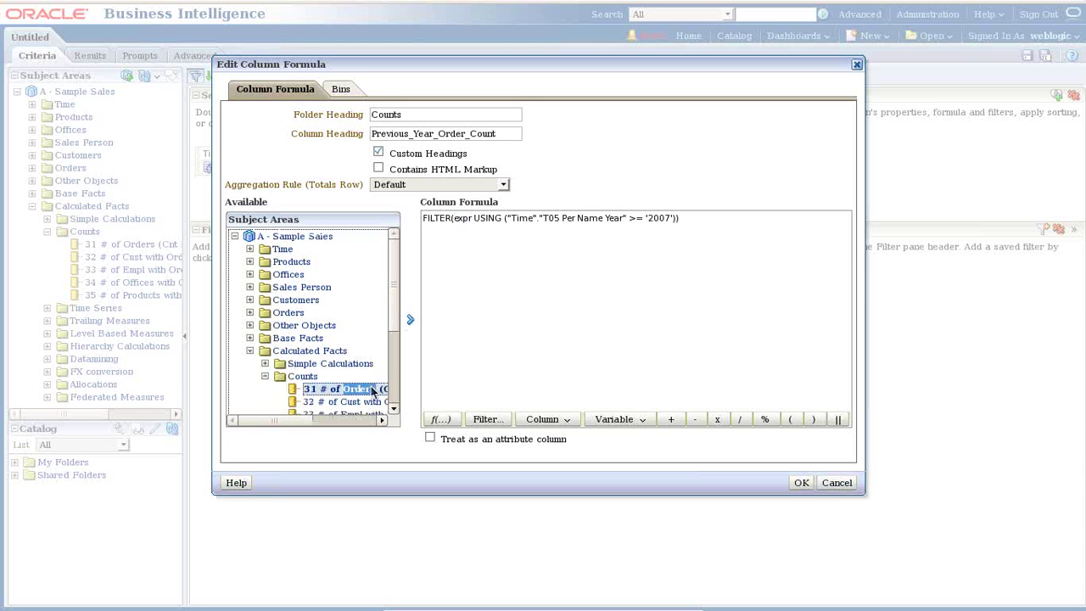
{"action": "left_click", "coordinate": [410, 319]}
Step: Wrap the FILTER expression in Ago with an offset of 1, confirm the column and view the analysis results
{"action": "left_click", "coordinate": [543, 254]}
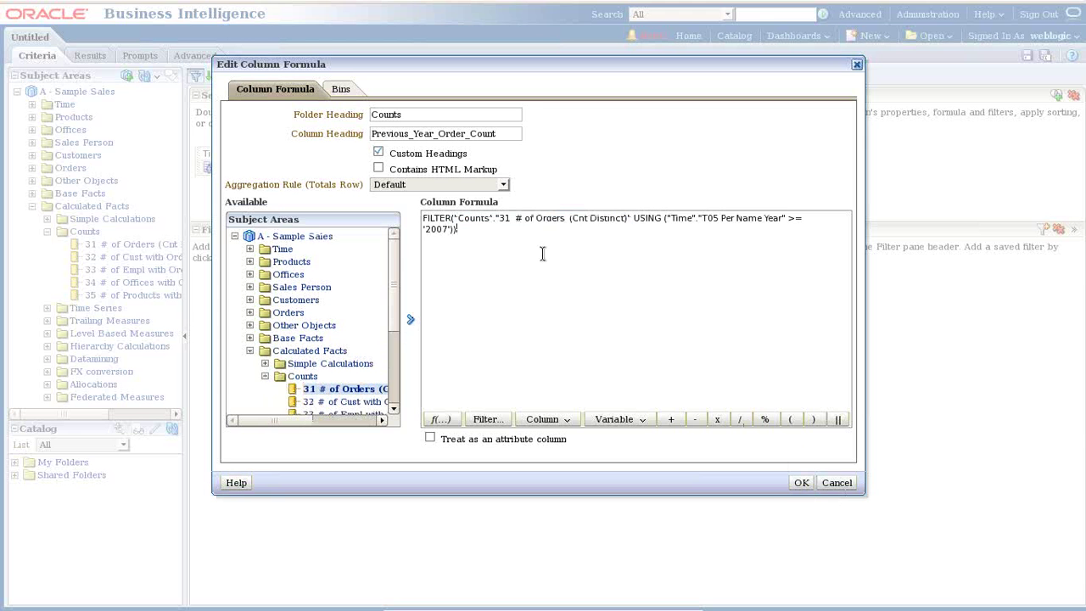
{"action": "key", "text": "ctrl+Home"}
{"action": "type", "text": "Ago("}
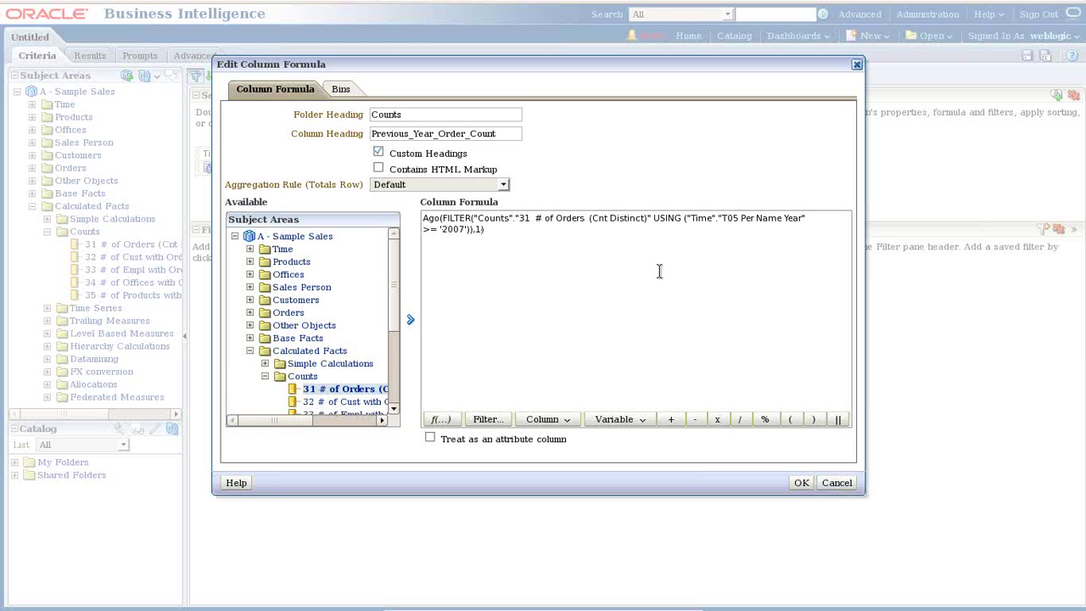
{"action": "left_click", "coordinate": [801, 480]}
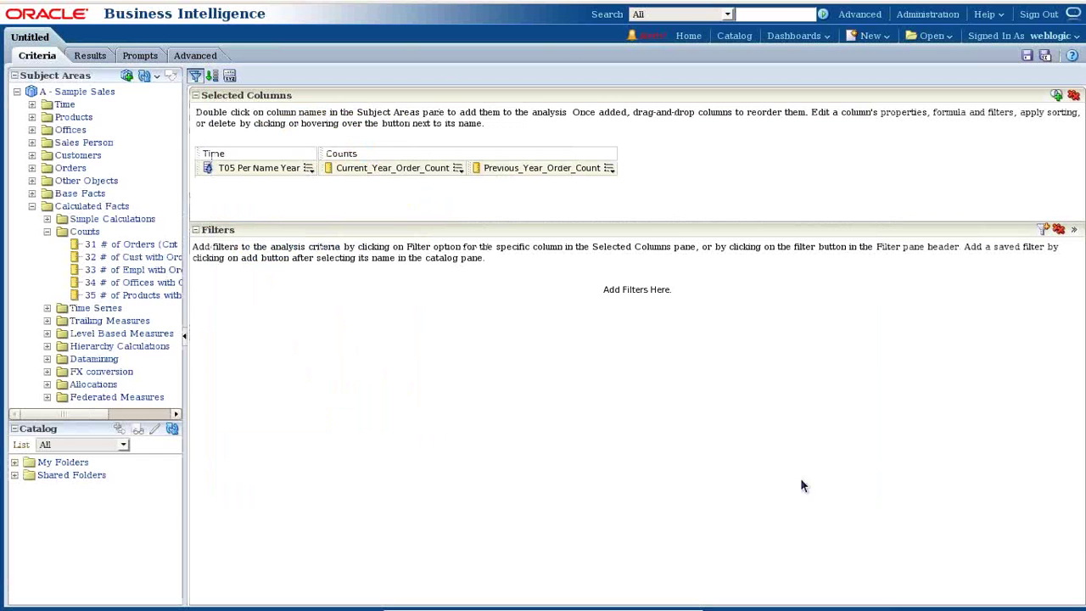
{"action": "left_click", "coordinate": [88, 55]}
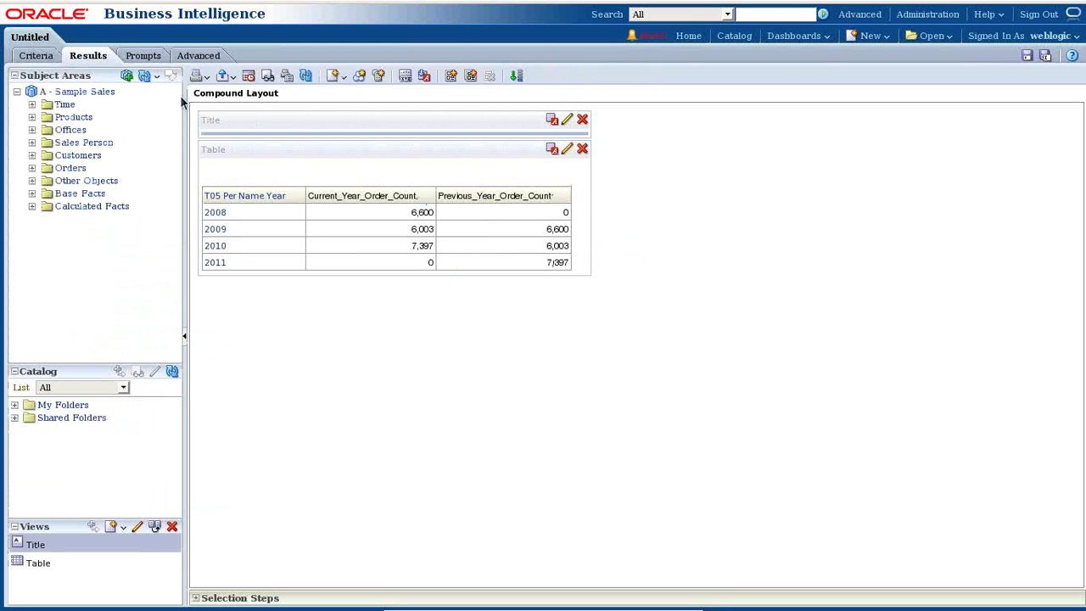
Step: Add 31 # of Orders (Cnt Distinct) after Previous_Year_Order_Count and give it the custom heading Target_Threadhold_95
{"action": "left_click", "coordinate": [38, 55]}
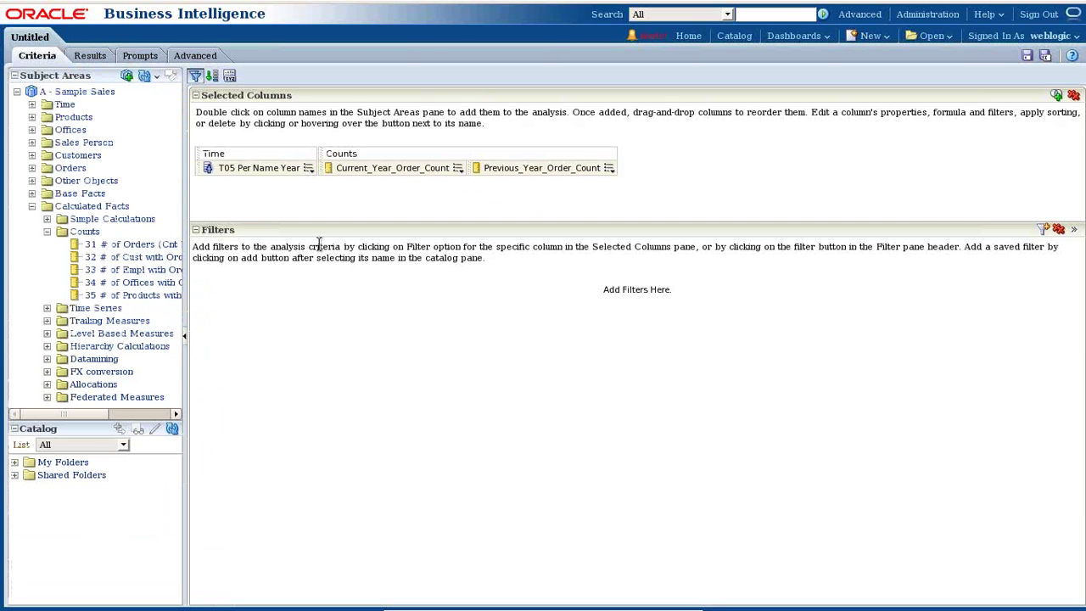
{"action": "left_click_drag", "start_coordinate": [142, 247], "coordinate": [667, 173]}
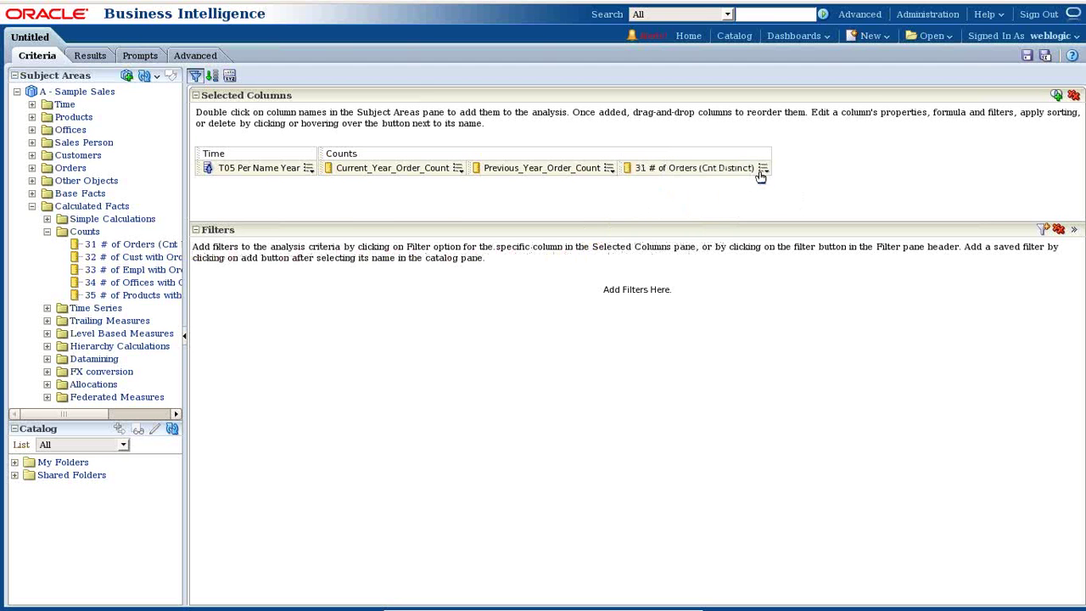
{"action": "mouse_move", "coordinate": [764, 169]}
{"action": "left_click", "coordinate": [764, 196]}
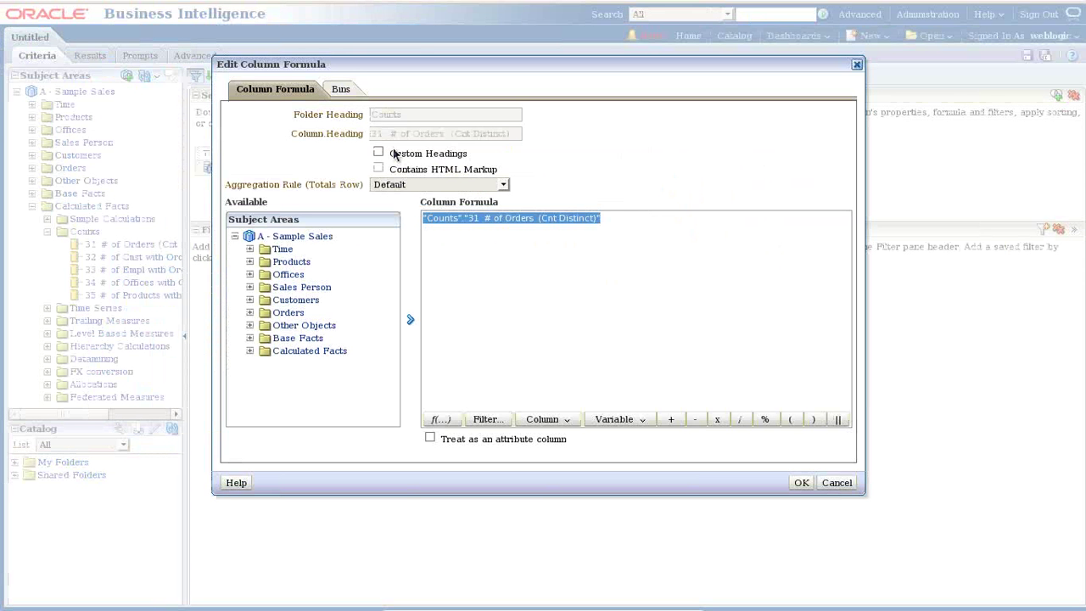
{"action": "left_click", "coordinate": [384, 150]}
{"action": "left_click", "coordinate": [388, 138]}
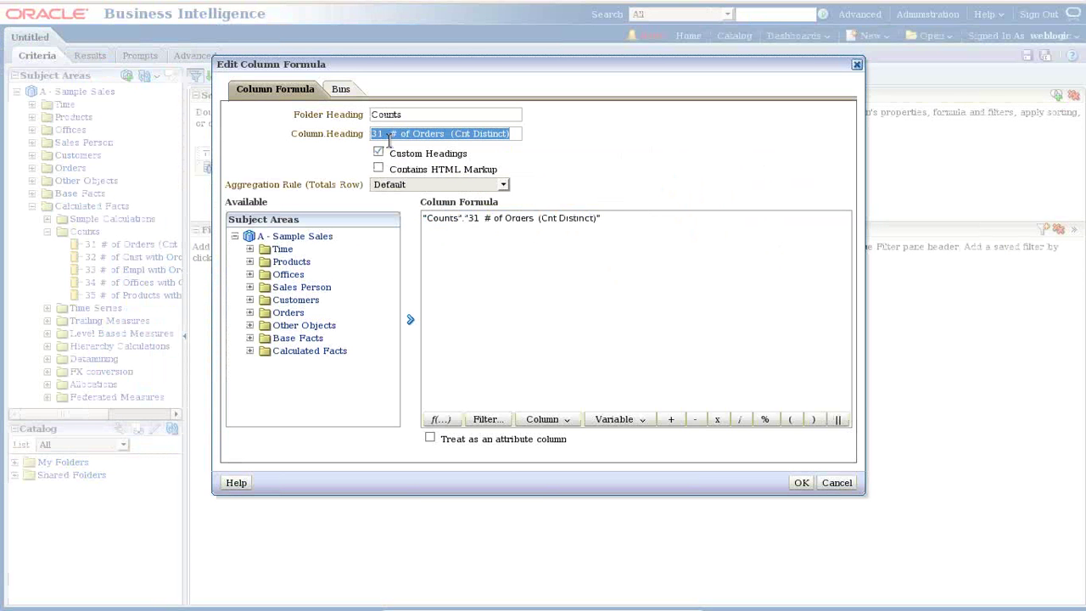
{"action": "type", "text": "Target"}
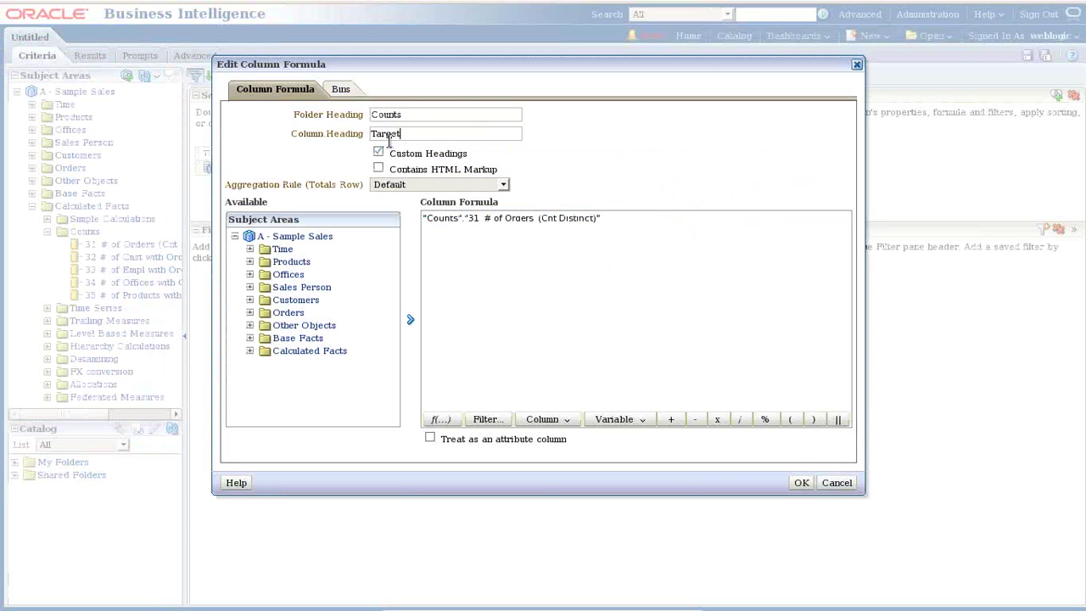
{"action": "type", "text": "_Threadhold_95"}
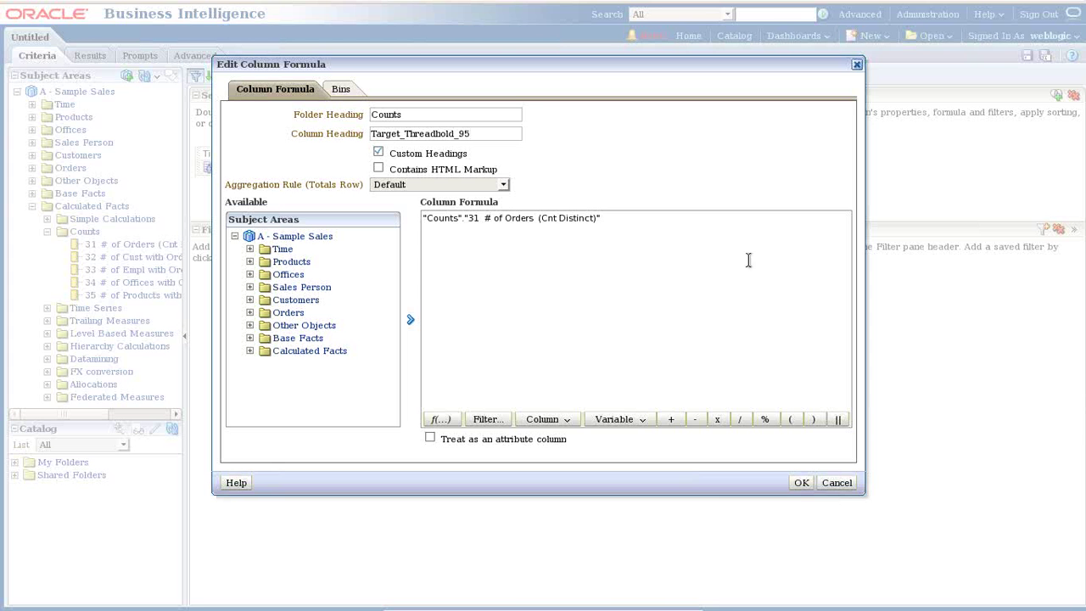
{"action": "mouse_move", "coordinate": [547, 609]}
{"action": "left_click", "coordinate": [799, 485]}
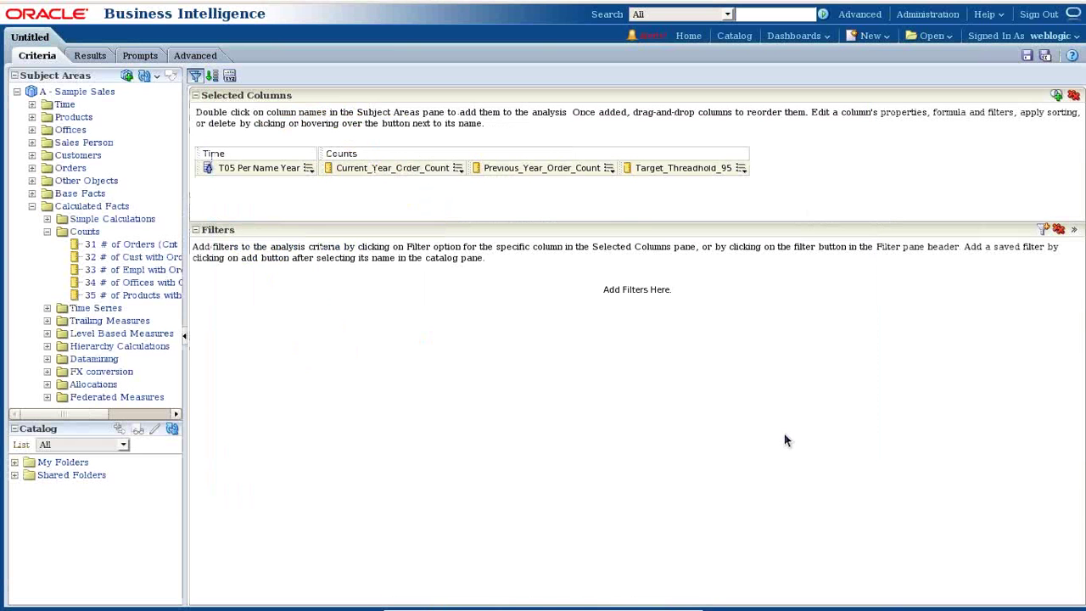
Step: Copy the whole Ago formula from the Previous_Year_Order_Count column and close its formula editor
{"action": "mouse_move", "coordinate": [611, 172]}
{"action": "left_click", "coordinate": [628, 198]}
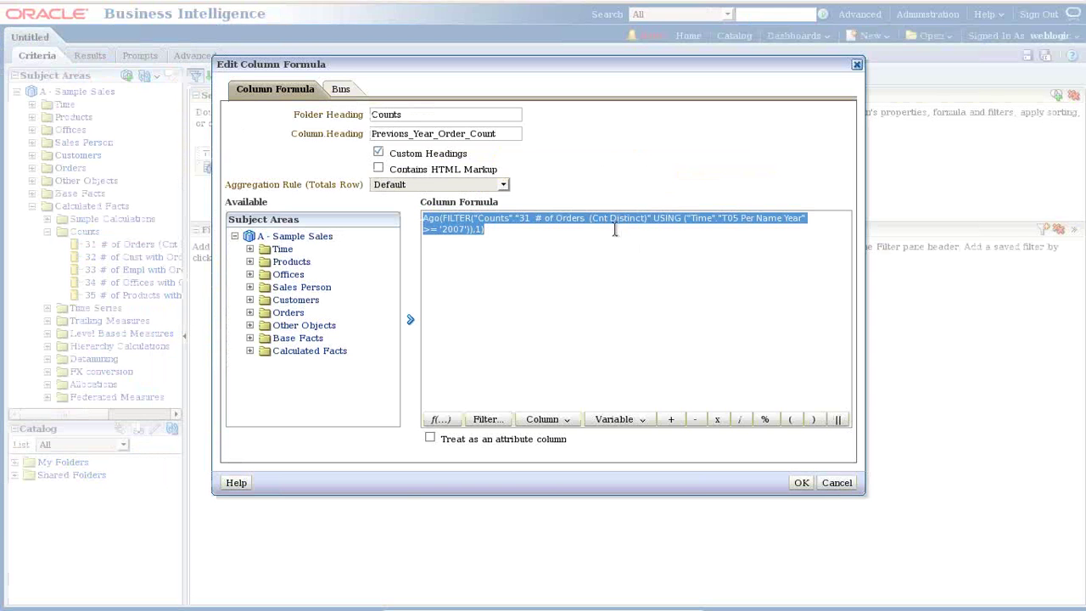
{"action": "left_click", "coordinate": [801, 482]}
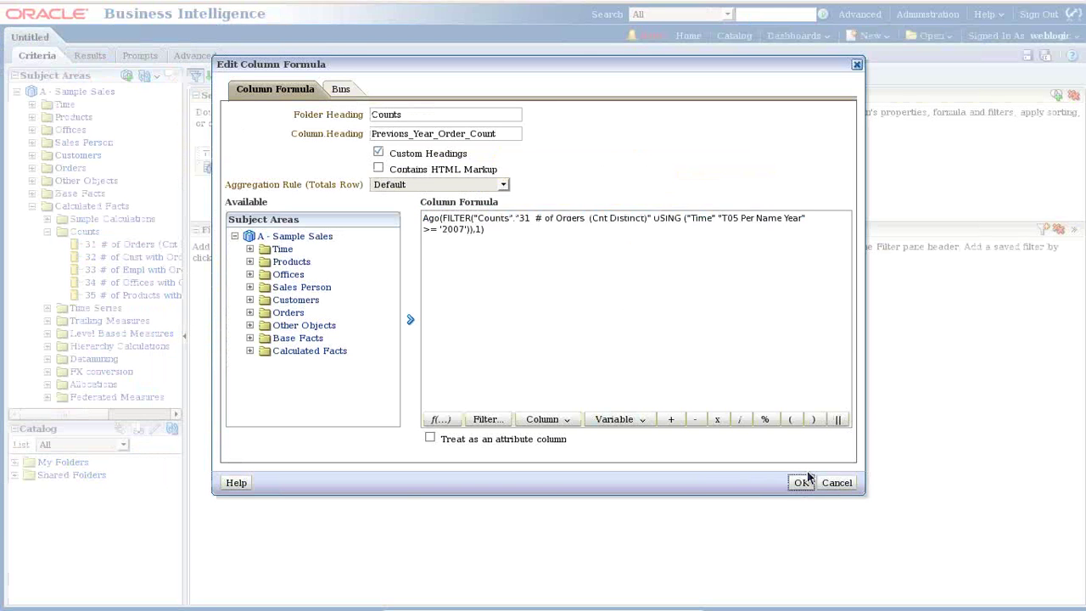
Step: Set the Target_Threadhold_95 formula to the copied Ago expression multiplied by 0.95, copy the whole formula and confirm
{"action": "left_click", "coordinate": [741, 168]}
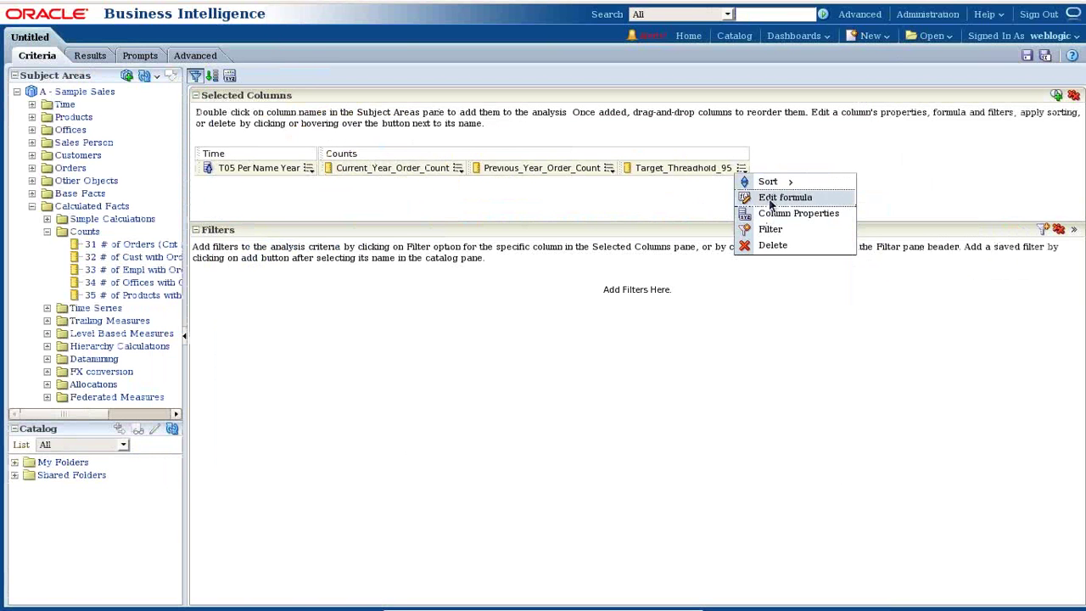
{"action": "left_click", "coordinate": [768, 197]}
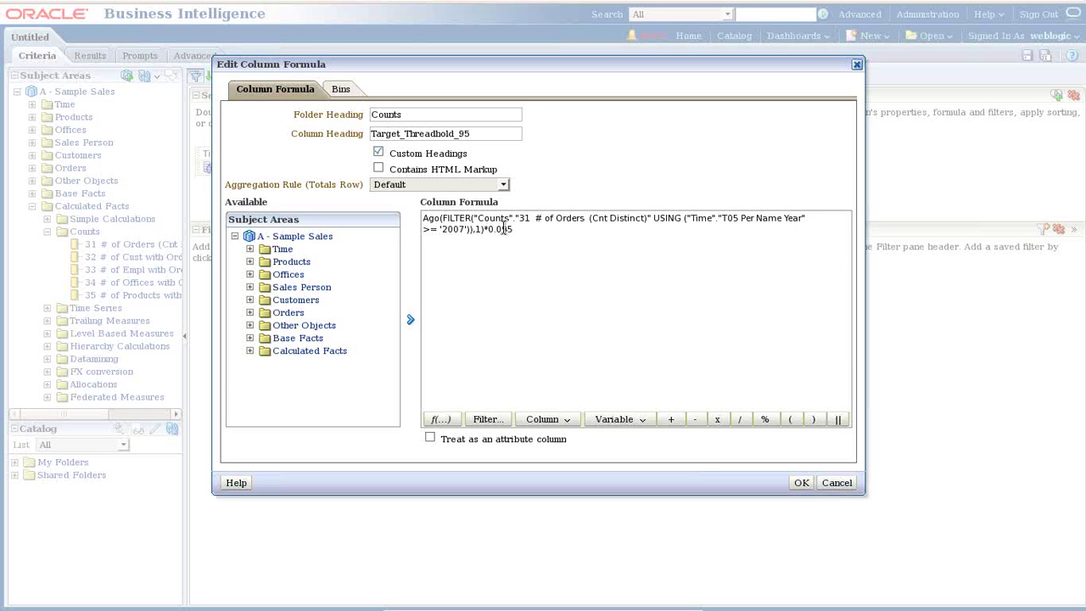
{"action": "key", "text": "ctrl+a"}
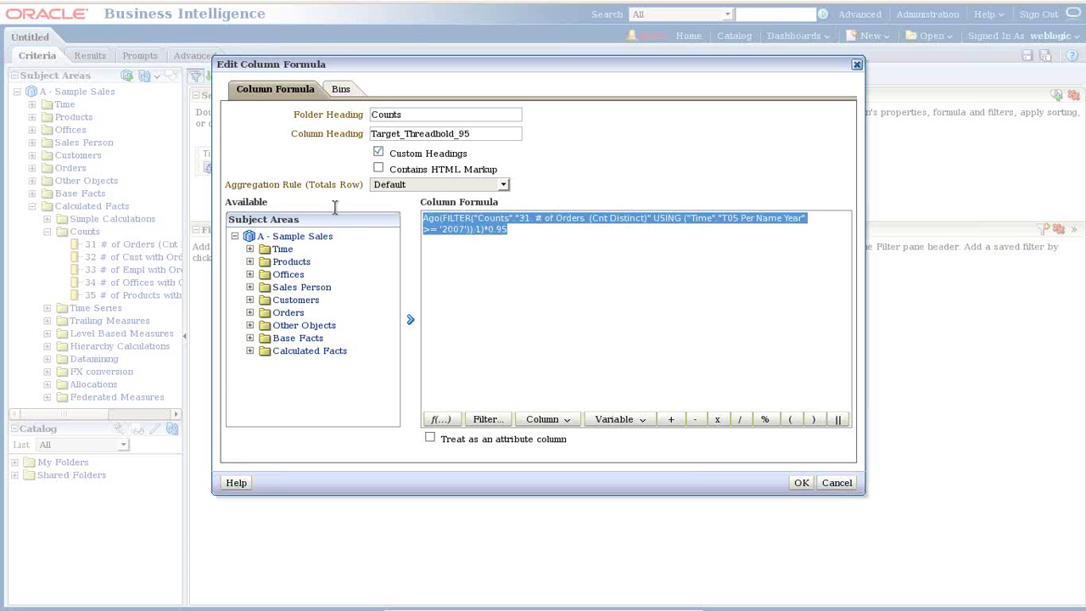
{"action": "left_click", "coordinate": [802, 482]}
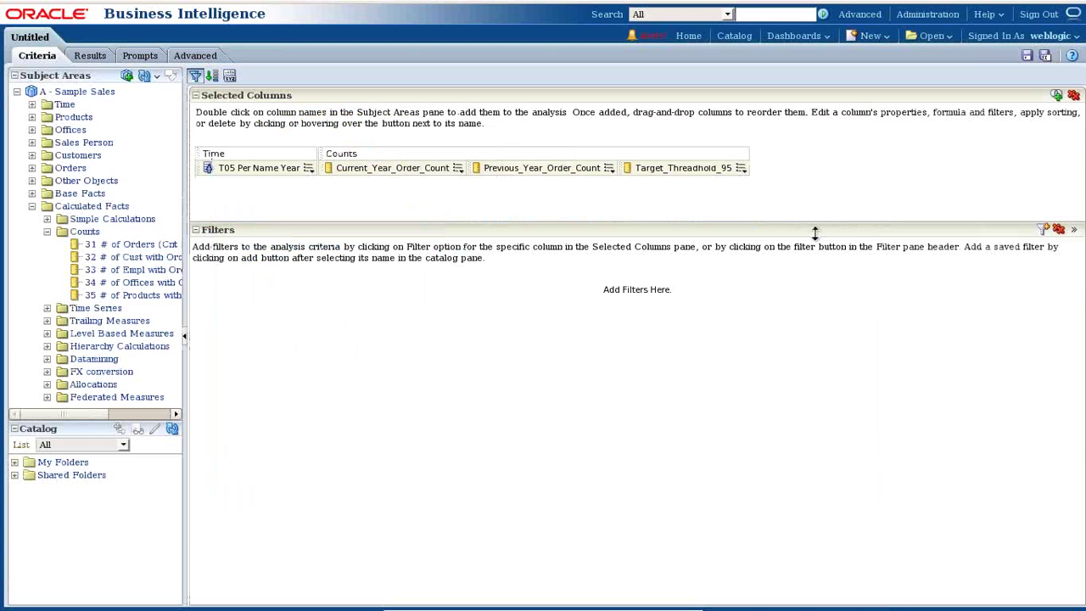
Step: Add another 31 # of Orders (Cnt Distinct) column after Target_Threadhold_95 and set its formula to the Ago expression multiplied by 0.85
{"action": "left_click_drag", "start_coordinate": [90, 244], "coordinate": [880, 182]}
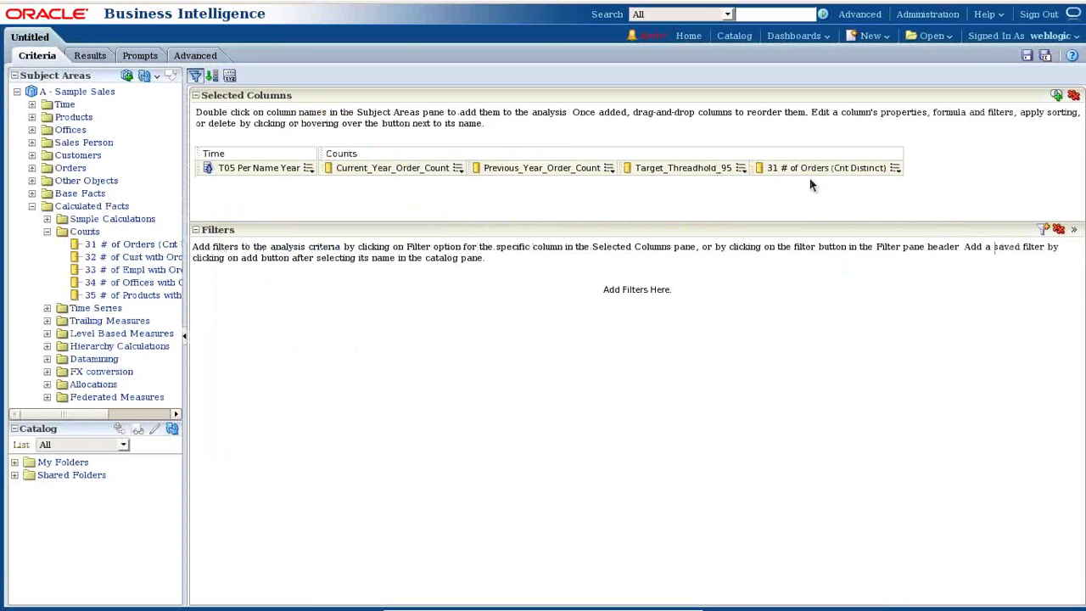
{"action": "mouse_move", "coordinate": [896, 173]}
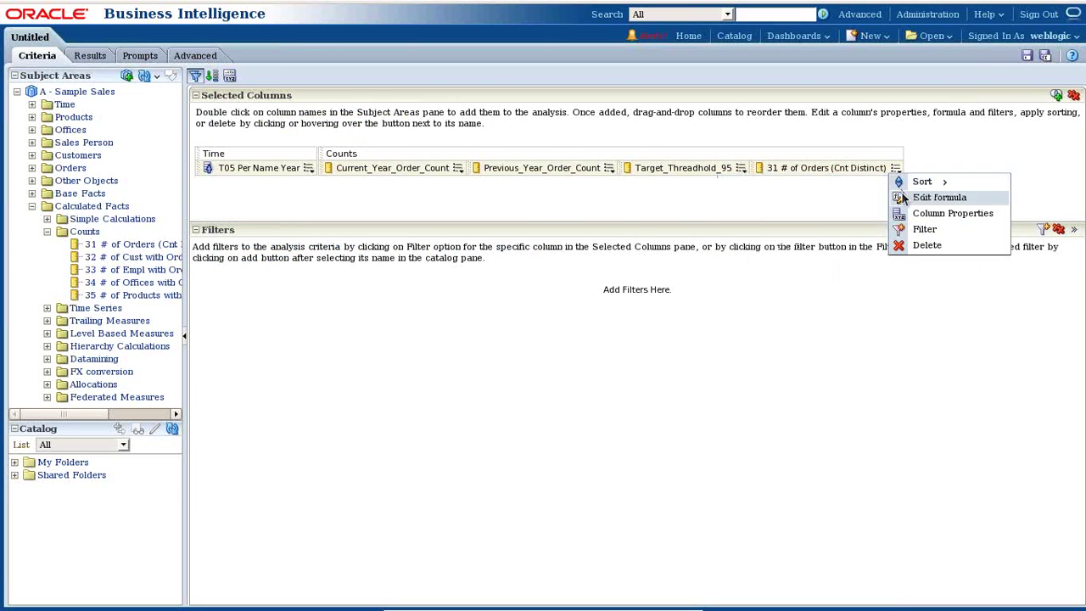
{"action": "left_click", "coordinate": [920, 197]}
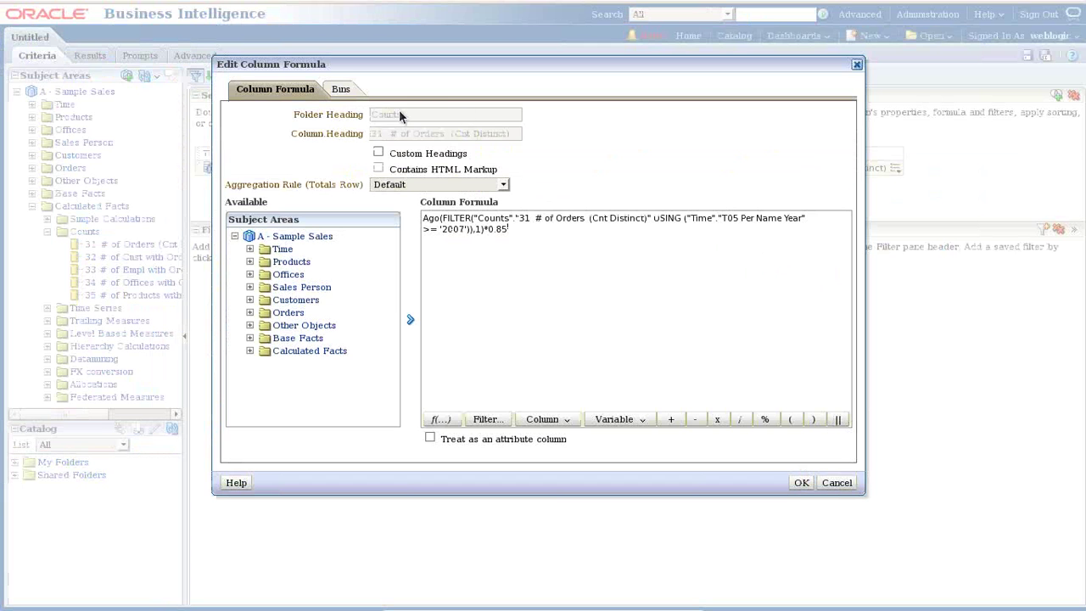
Step: Give the column with the 0.85 Ago formula the custom heading TH_Above_85 and confirm it
{"action": "left_click", "coordinate": [378, 152]}
{"action": "triple_click", "coordinate": [386, 136]}
{"action": "type", "text": "TH"}
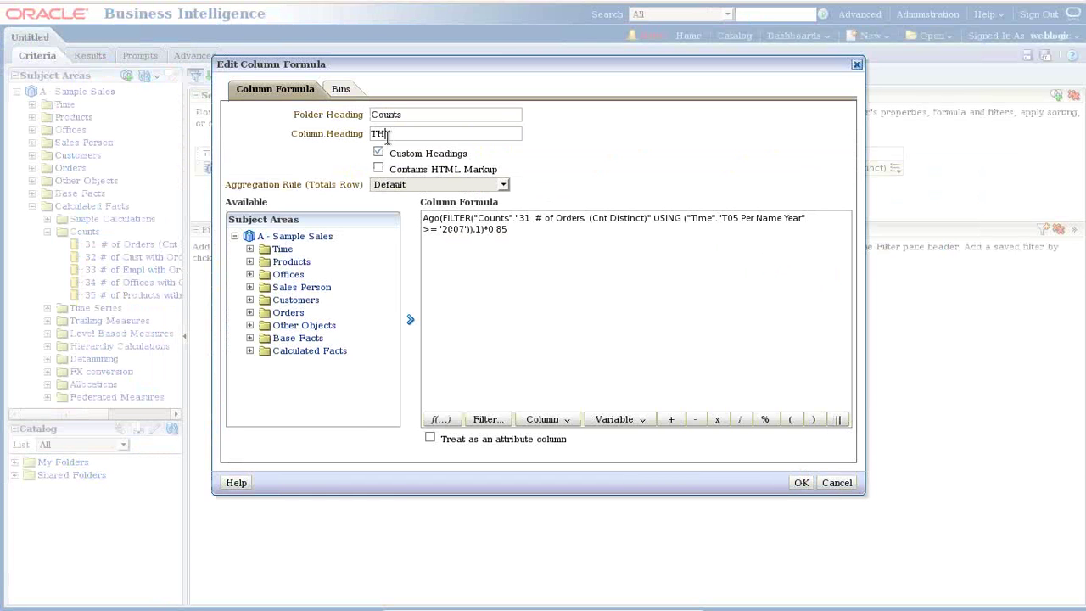
{"action": "type", "text": " Abo"}
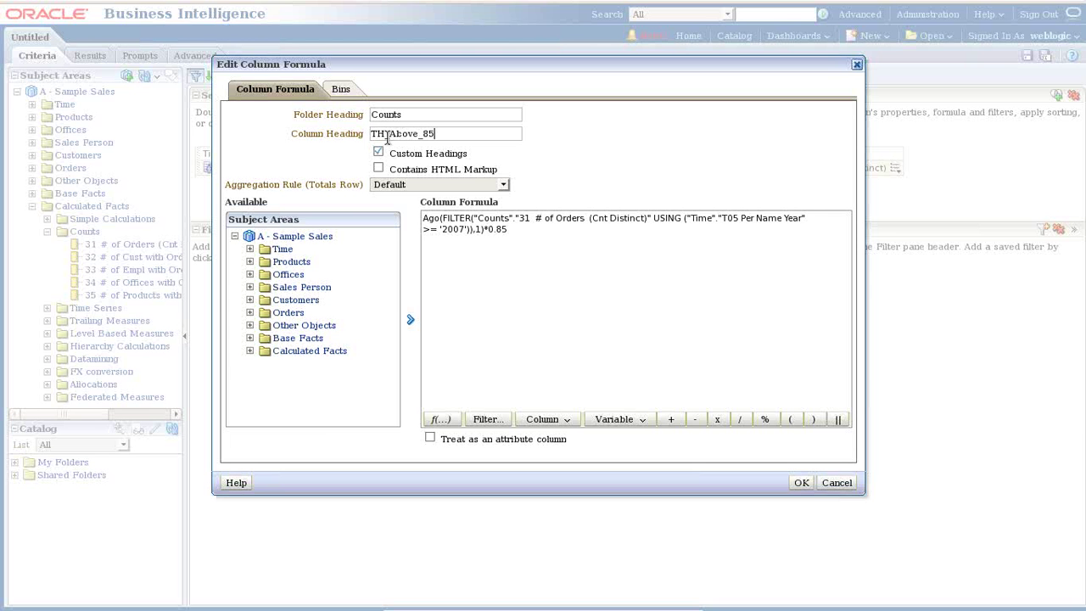
{"action": "left_click", "coordinate": [801, 482]}
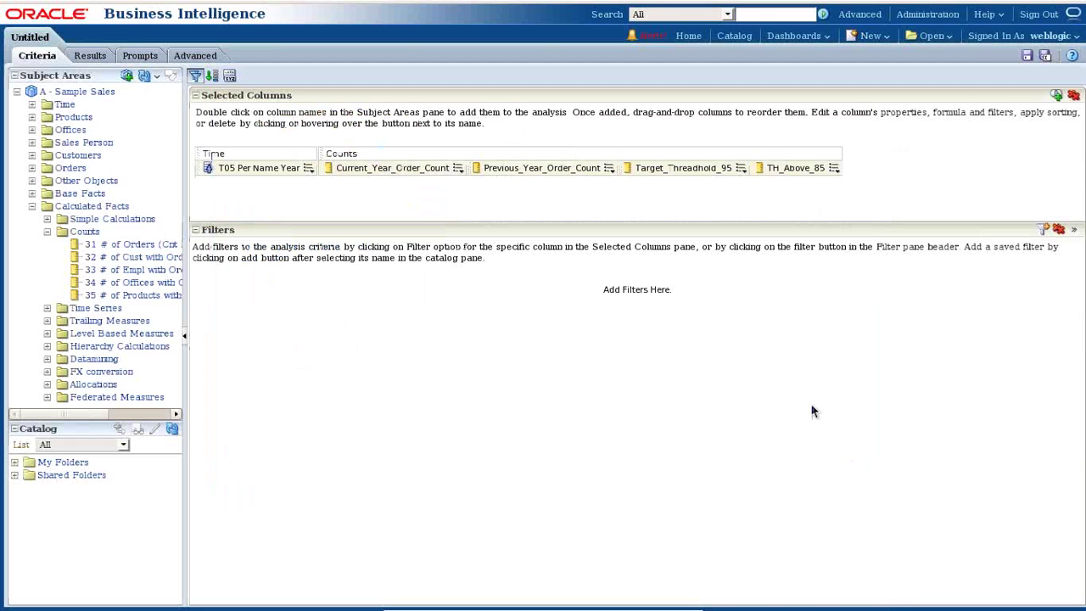
Step: Change the custom heading of the Target_Threadhold_95 column to TH_Above_95
{"action": "left_click", "coordinate": [740, 168]}
{"action": "left_click", "coordinate": [802, 196]}
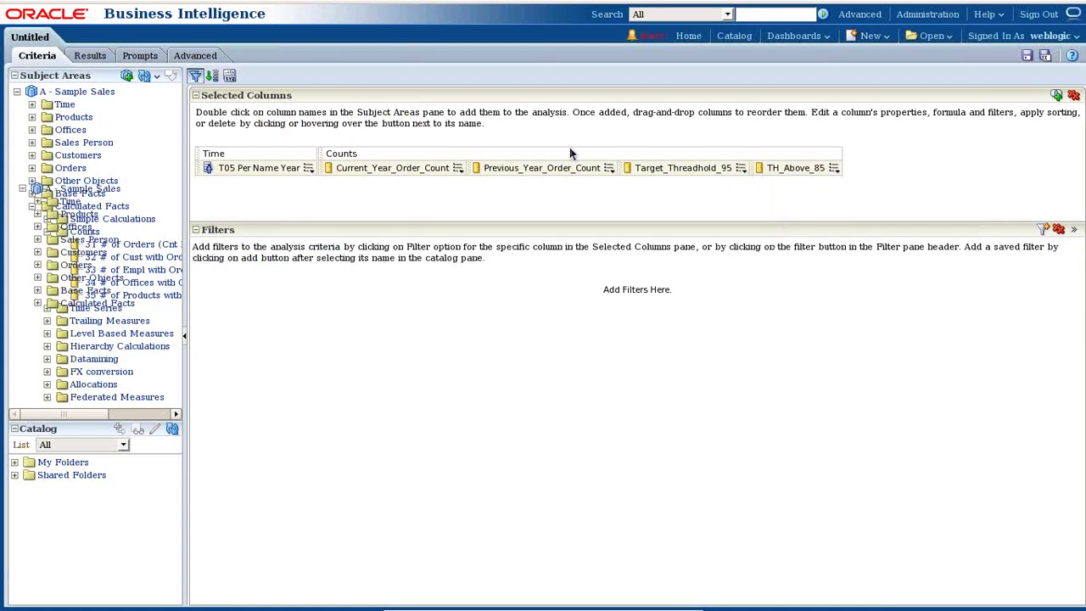
{"action": "left_click_drag", "start_coordinate": [482, 134], "coordinate": [348, 127]}
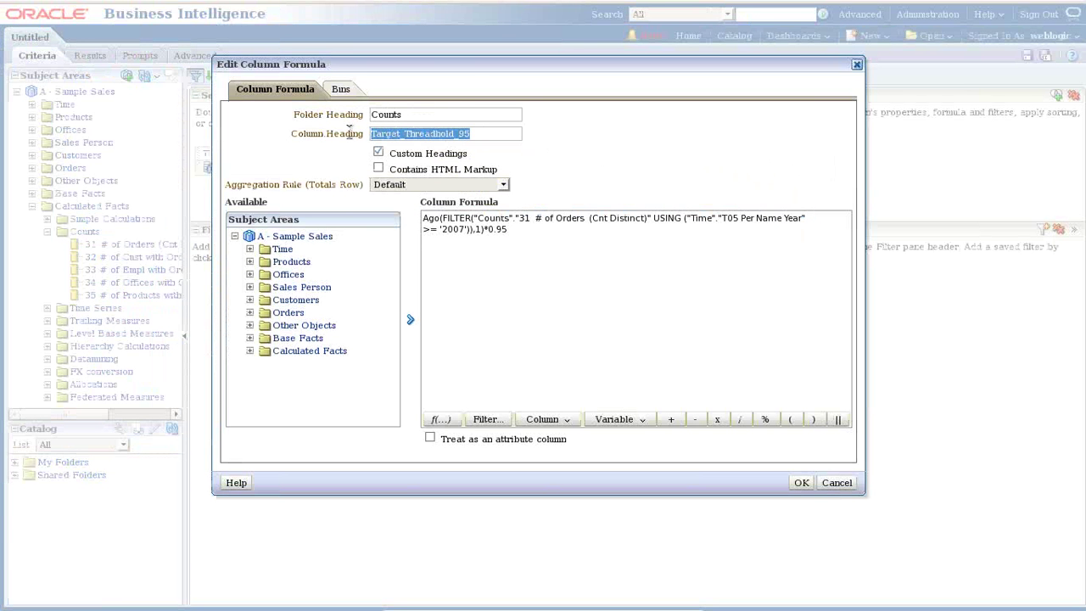
{"action": "type", "text": "TH_Above"}
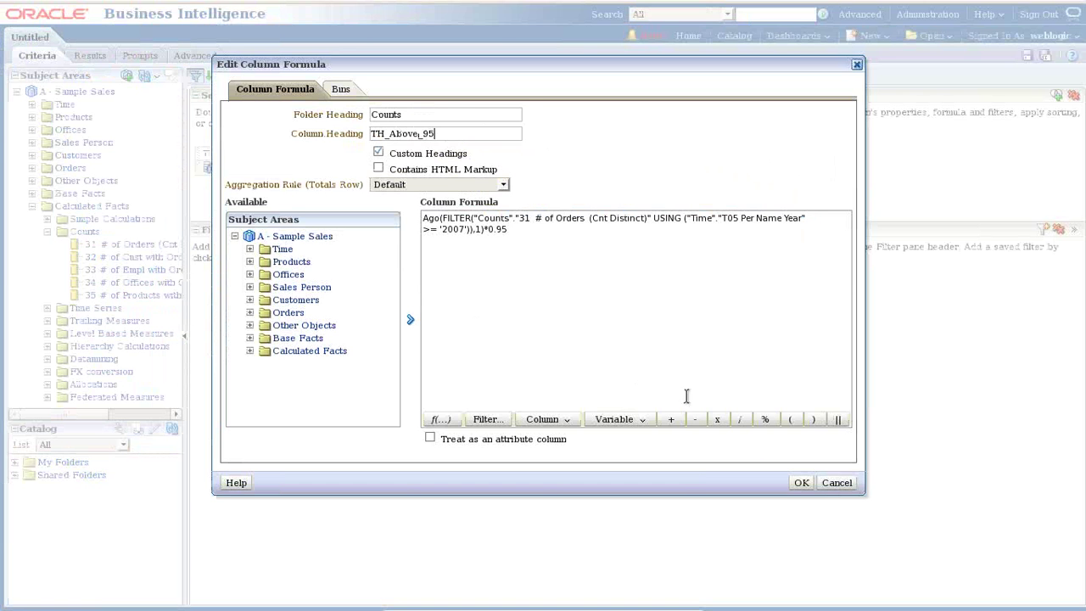
{"action": "left_click", "coordinate": [800, 482]}
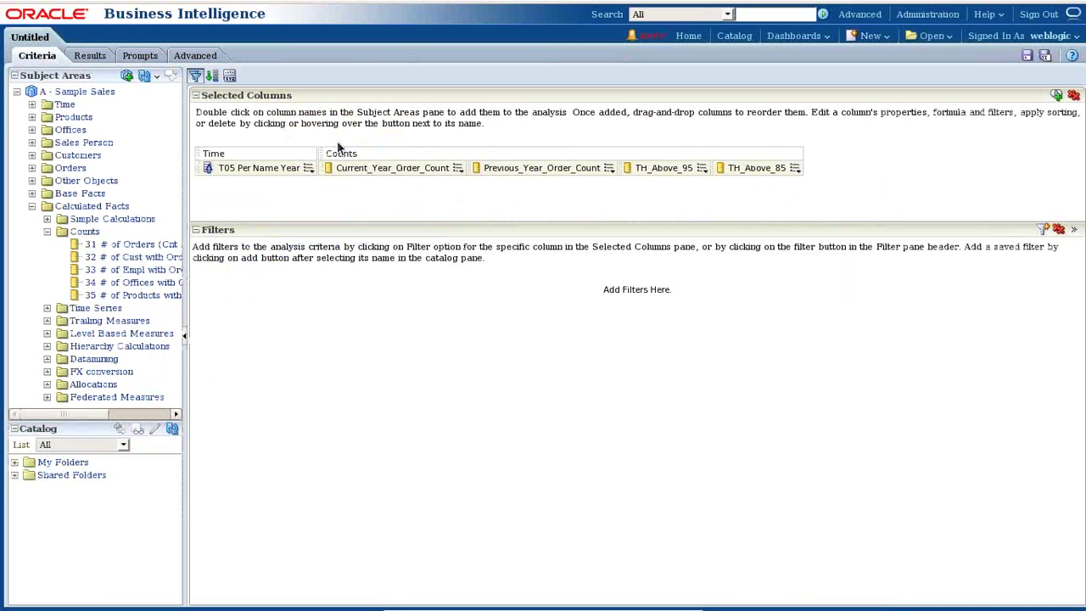
Step: In the results table, move the excluded TH_Above_95 and TH_Above_85 columns in after Previous_Year_Order_Count and finish editing the table
{"action": "left_click", "coordinate": [90, 56]}
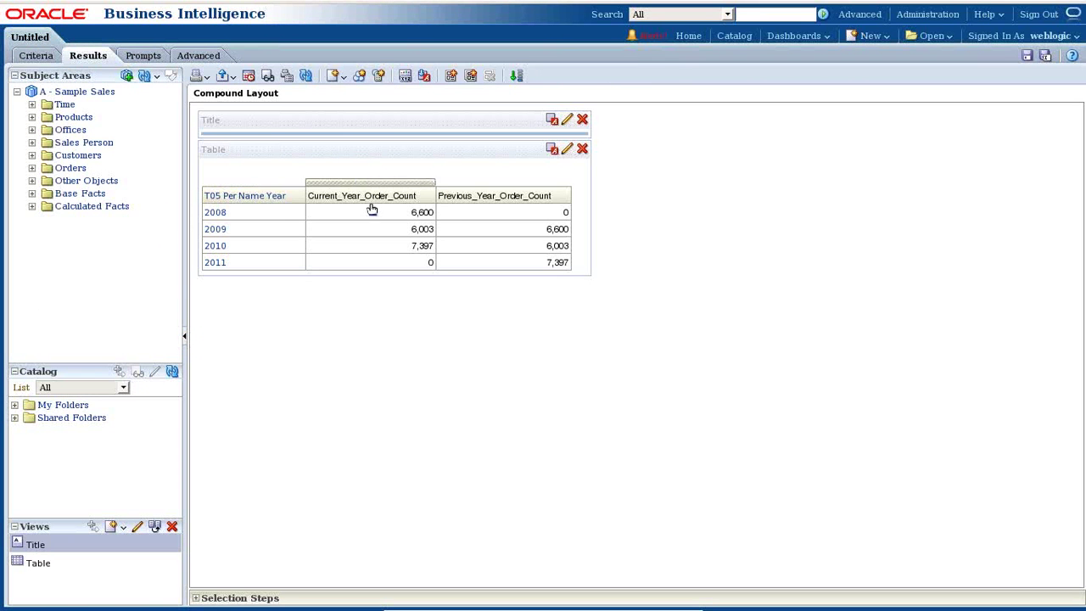
{"action": "left_click", "coordinate": [567, 149]}
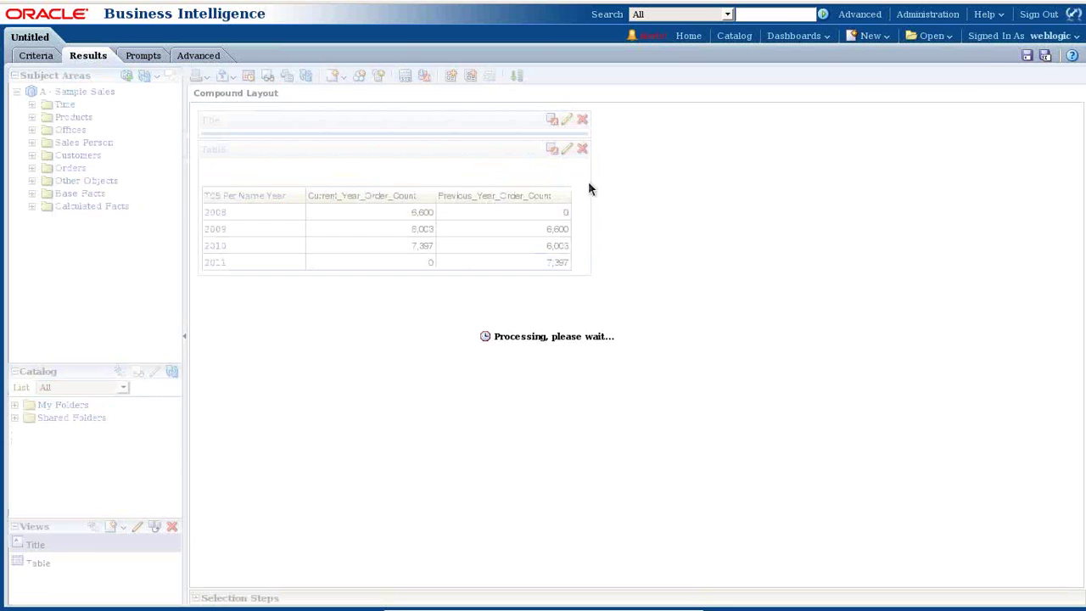
{"action": "scroll", "coordinate": [594, 416], "scroll_direction": "down", "scroll_amount": 1}
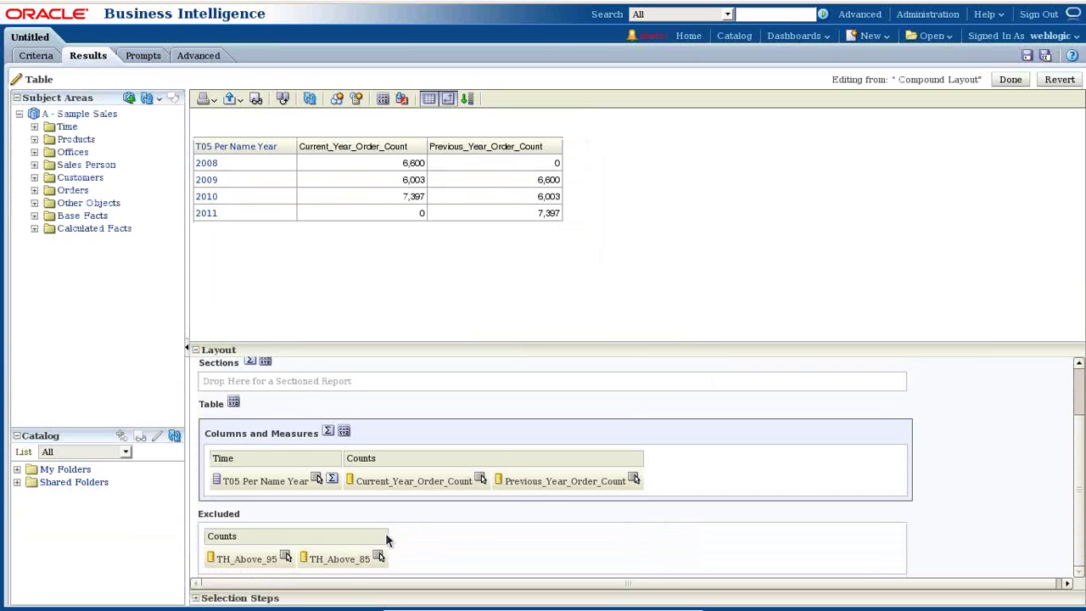
{"action": "left_click_drag", "start_coordinate": [253, 549], "coordinate": [636, 482]}
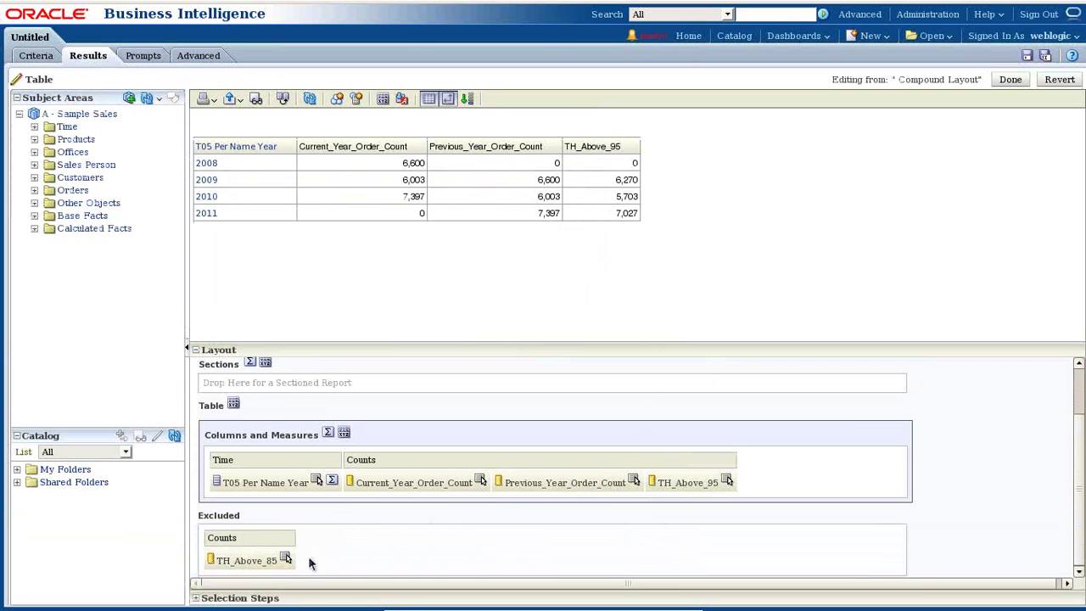
{"action": "left_click_drag", "start_coordinate": [283, 557], "coordinate": [751, 488]}
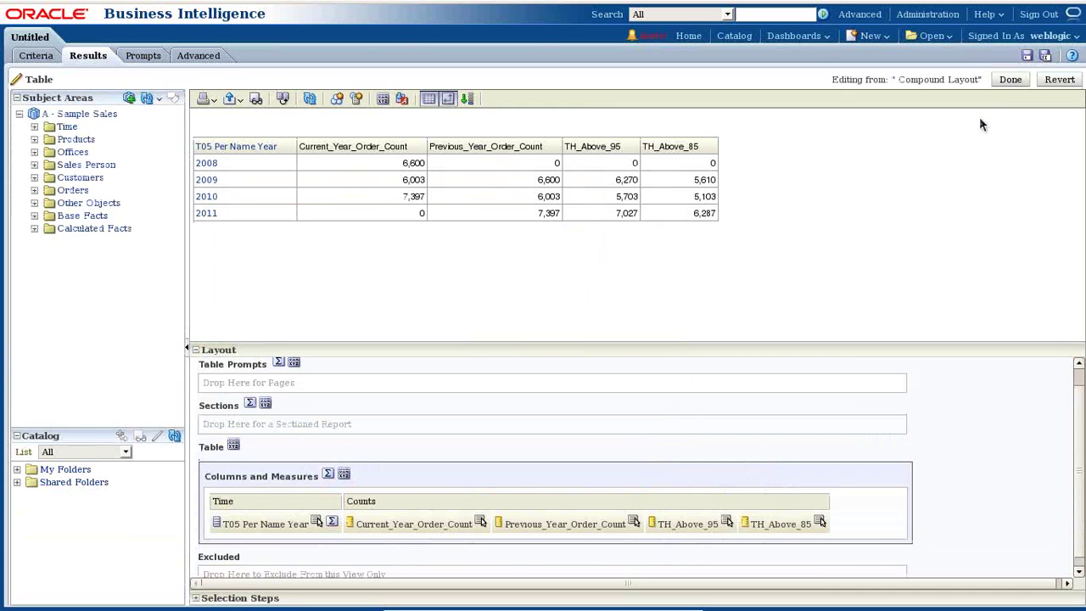
{"action": "left_click", "coordinate": [1011, 79]}
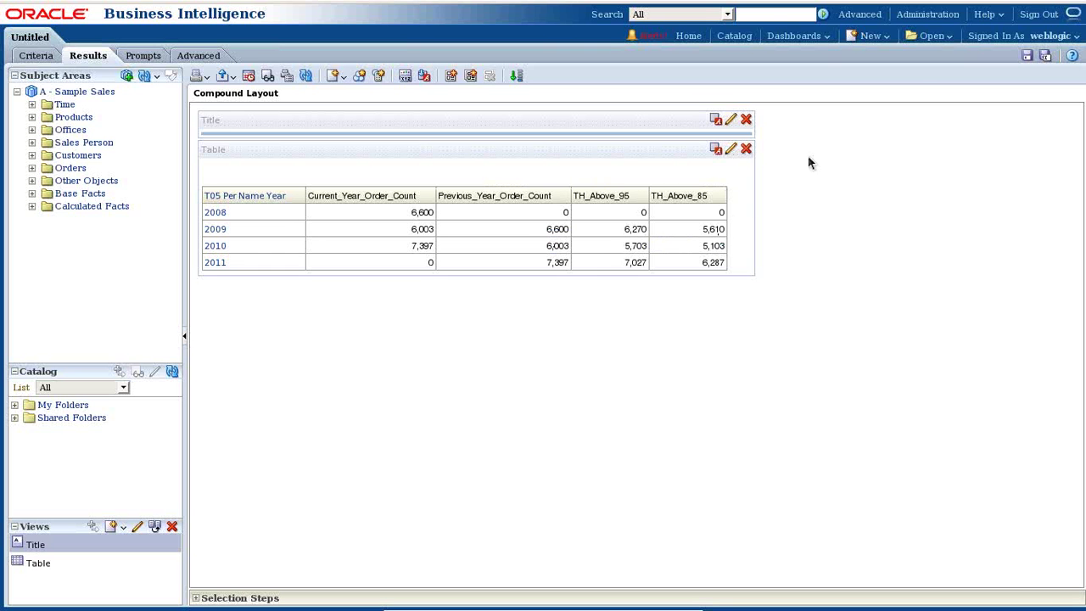
Step: Save the analysis as Order_Count_Analysis in /Shared Folders/Components/Btahc63
{"action": "left_click", "coordinate": [1027, 56]}
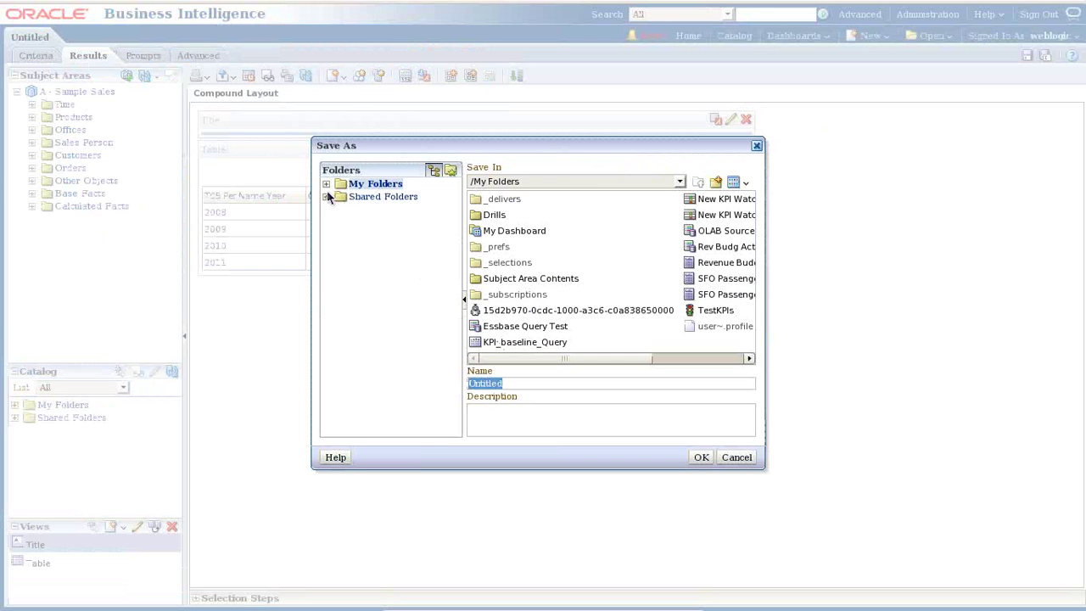
{"action": "left_click", "coordinate": [326, 196]}
{"action": "left_click", "coordinate": [373, 323]}
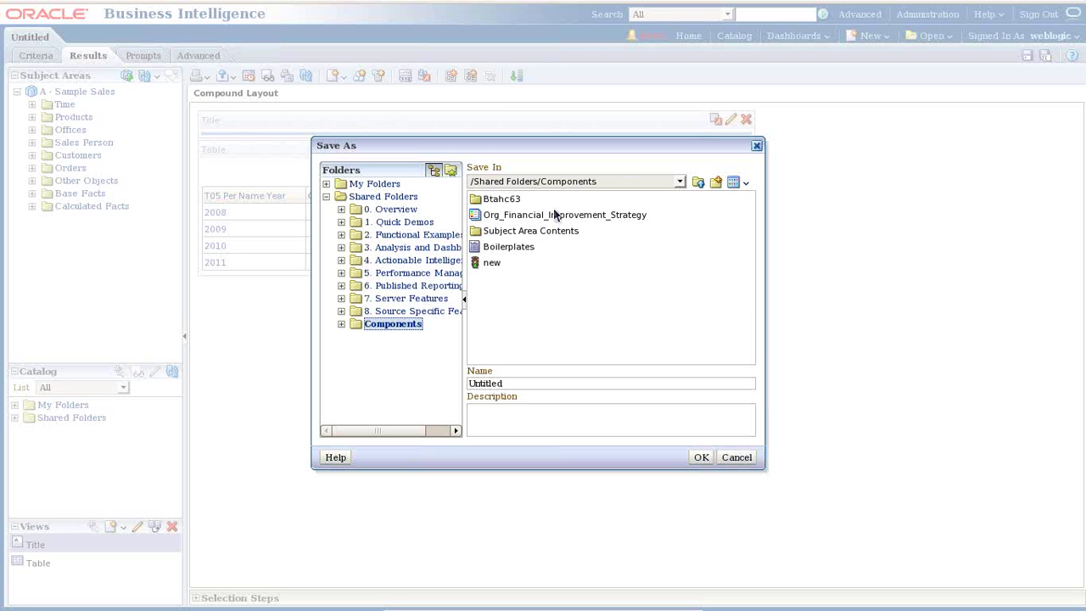
{"action": "double_click", "coordinate": [499, 200]}
{"action": "double_click", "coordinate": [509, 383]}
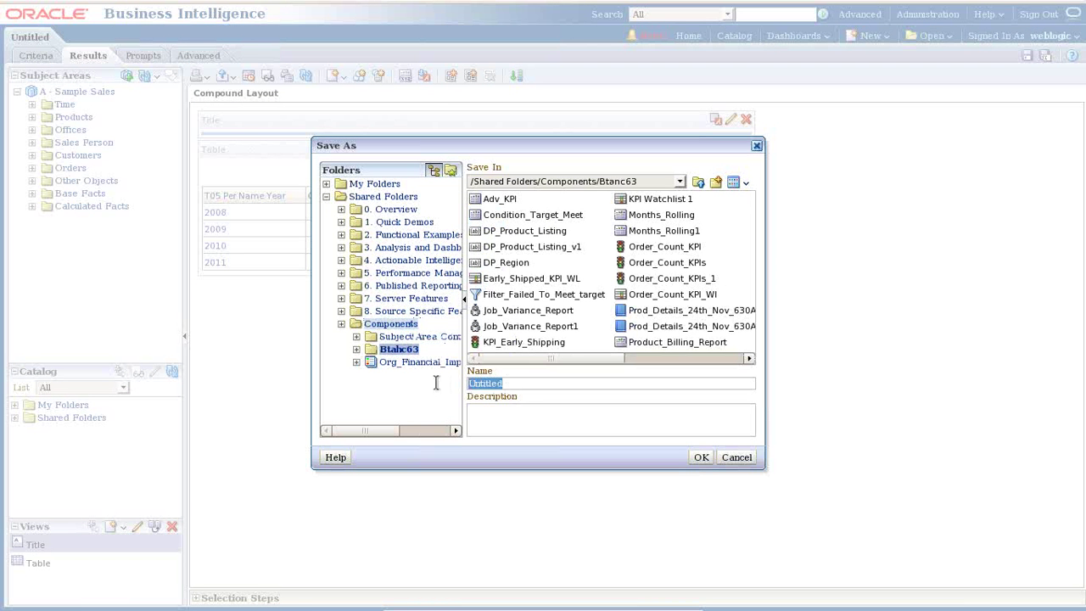
{"action": "type", "text": "Com"}
{"action": "key", "text": "BackSpace"}
{"action": "key", "text": "BackSpace"}
{"action": "key", "text": "BackSpace"}
{"action": "type", "text": "Order_Count_Analysis"}
{"action": "key", "text": "Return"}
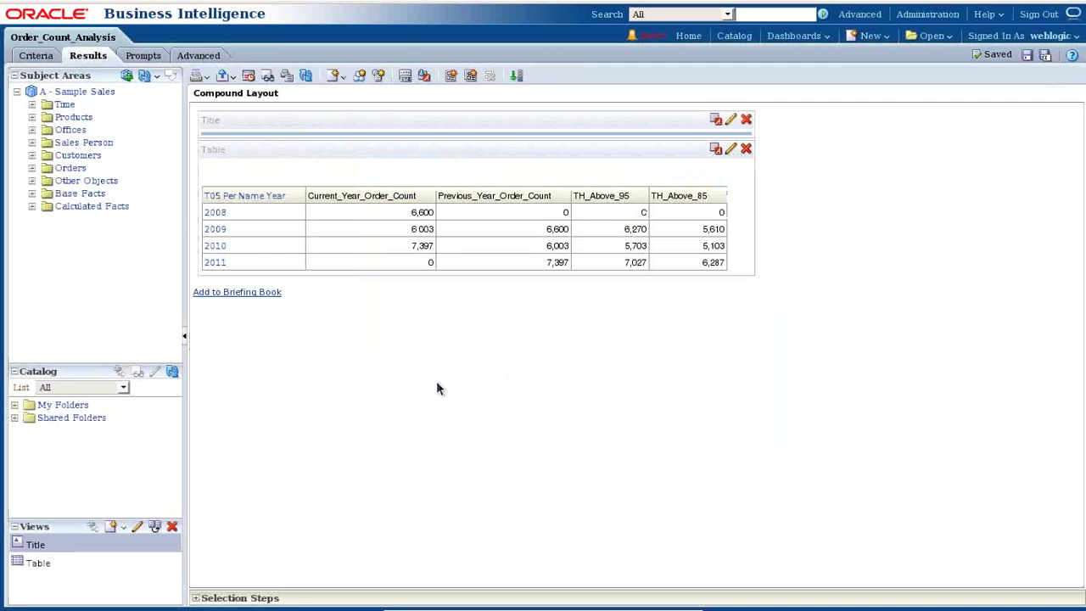
Step: Create a new KPI based on the A - Sample Sales subject area
{"action": "left_click", "coordinate": [871, 36]}
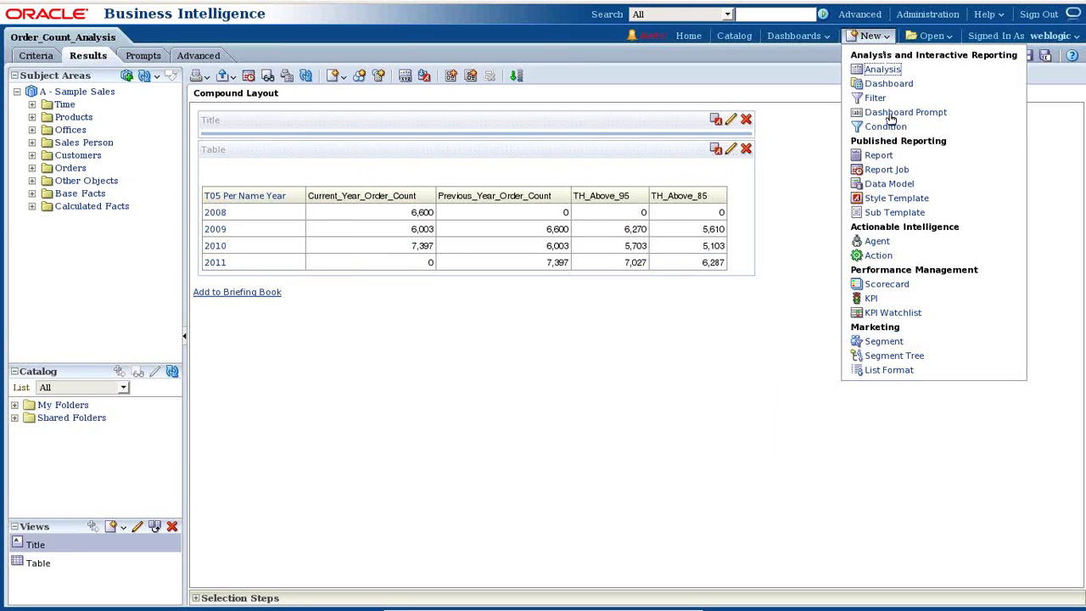
{"action": "left_click", "coordinate": [874, 303]}
{"action": "left_click", "coordinate": [859, 223]}
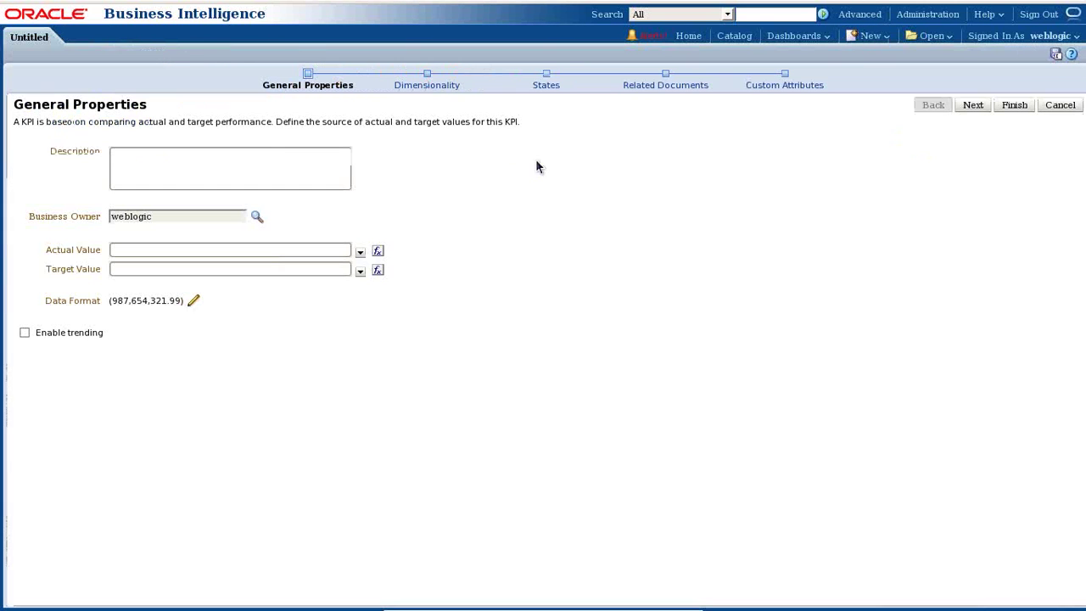
{"action": "left_click", "coordinate": [129, 162]}
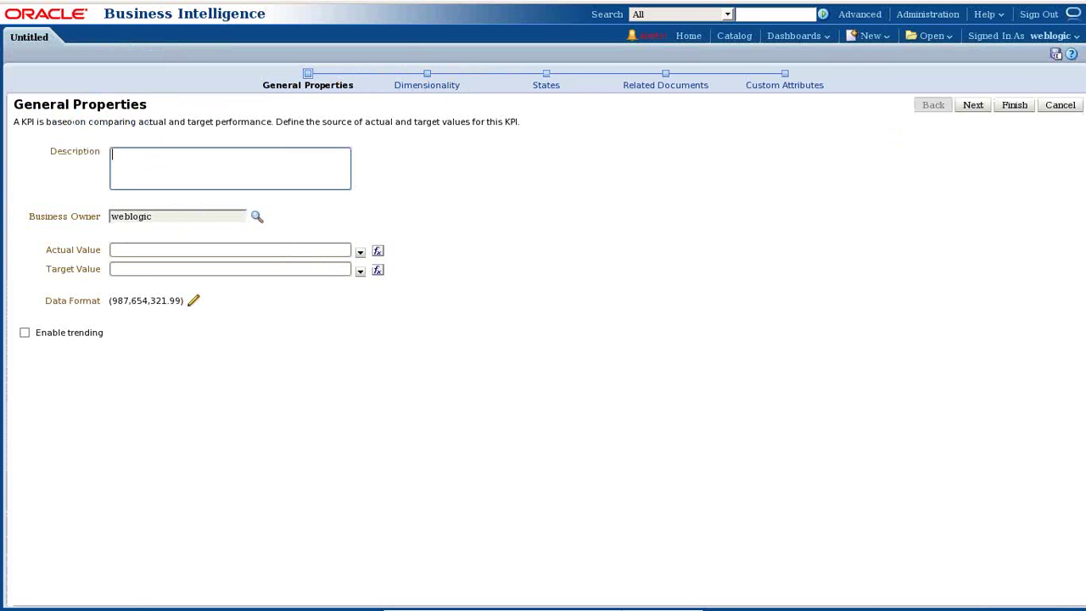
Step: Switch to the PowerPoint presentation, discard its ink annotations and copy the Actual Value FILTER formula from the Order Growth Factor slide
{"action": "mouse_move", "coordinate": [658, 602]}
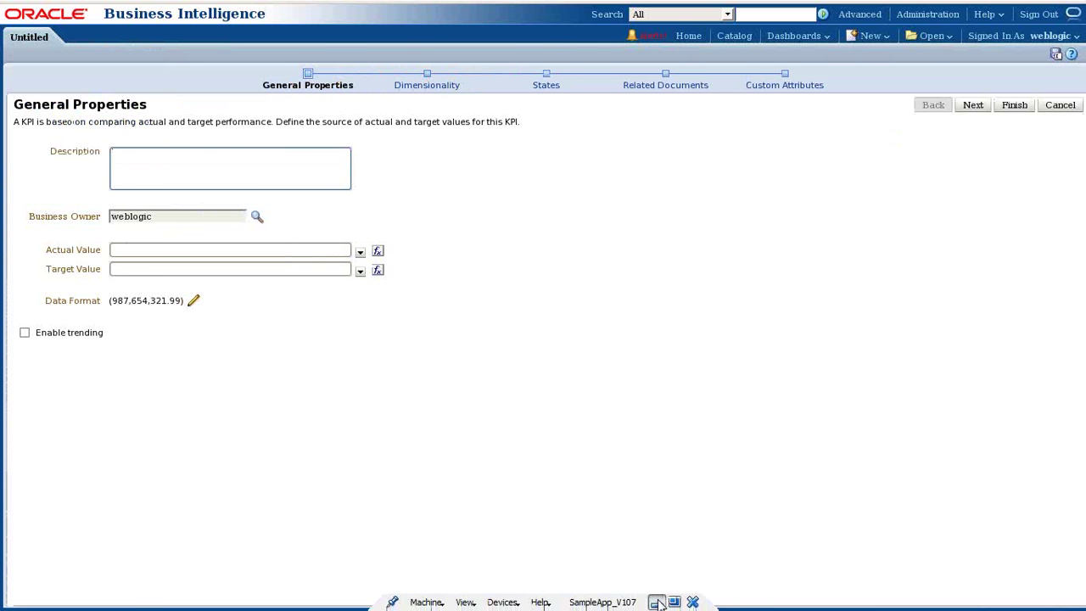
{"action": "left_click", "coordinate": [656, 602]}
{"action": "key", "text": "Escape"}
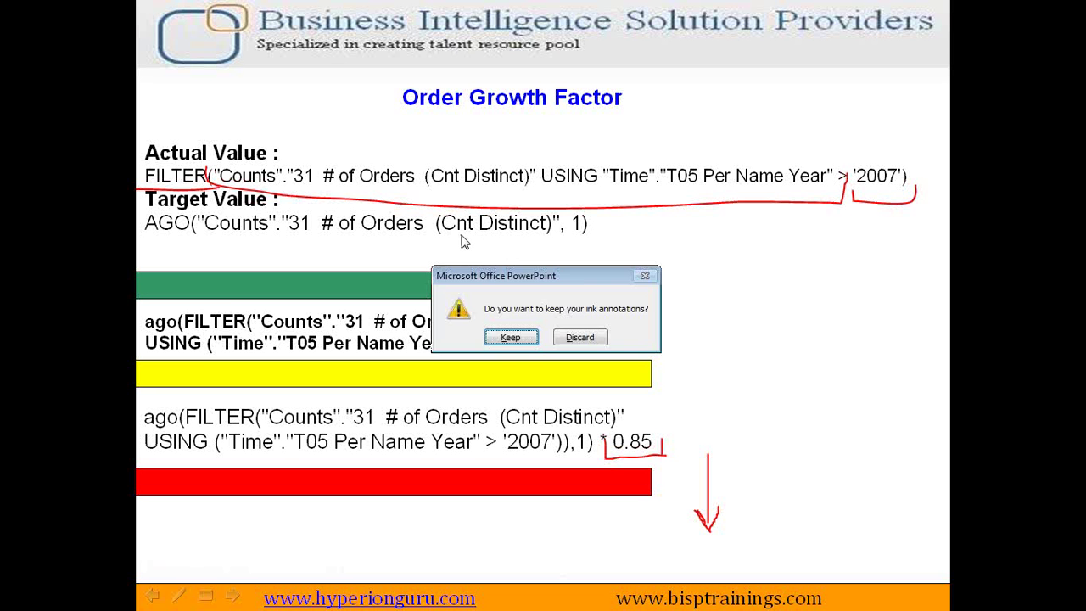
{"action": "left_click", "coordinate": [577, 338]}
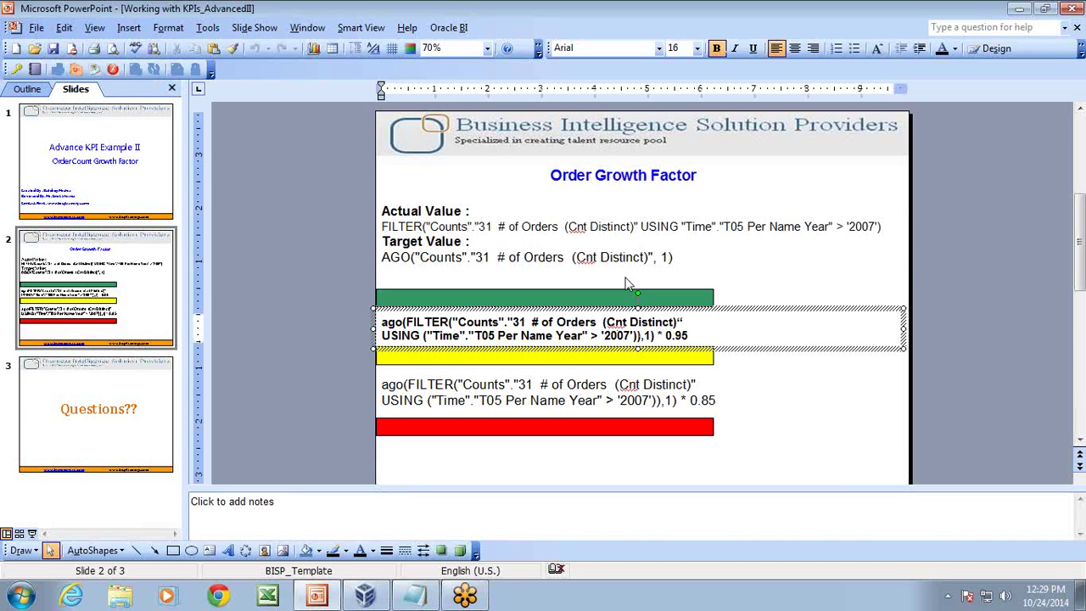
{"action": "left_click", "coordinate": [556, 226]}
{"action": "left_click_drag", "start_coordinate": [867, 226], "coordinate": [393, 227]}
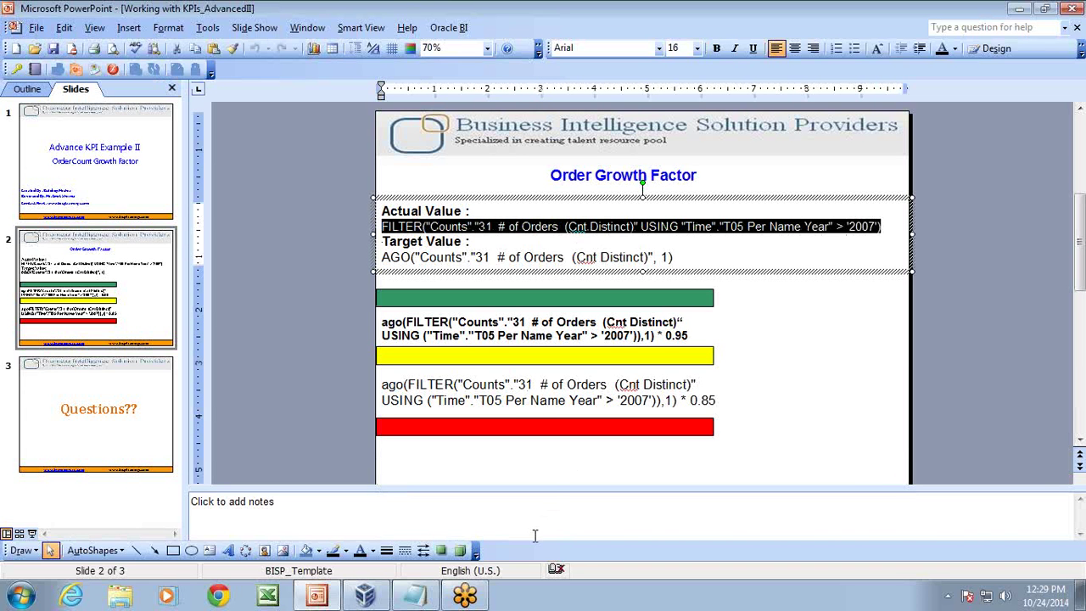
Step: Back in Oracle BI, set the KPI's actual value to FILTER("Counts"."31 # of Orders (Cnt Distinct)" USING "Time"."T05 Per Name Year" > '2007')
{"action": "left_click", "coordinate": [365, 595]}
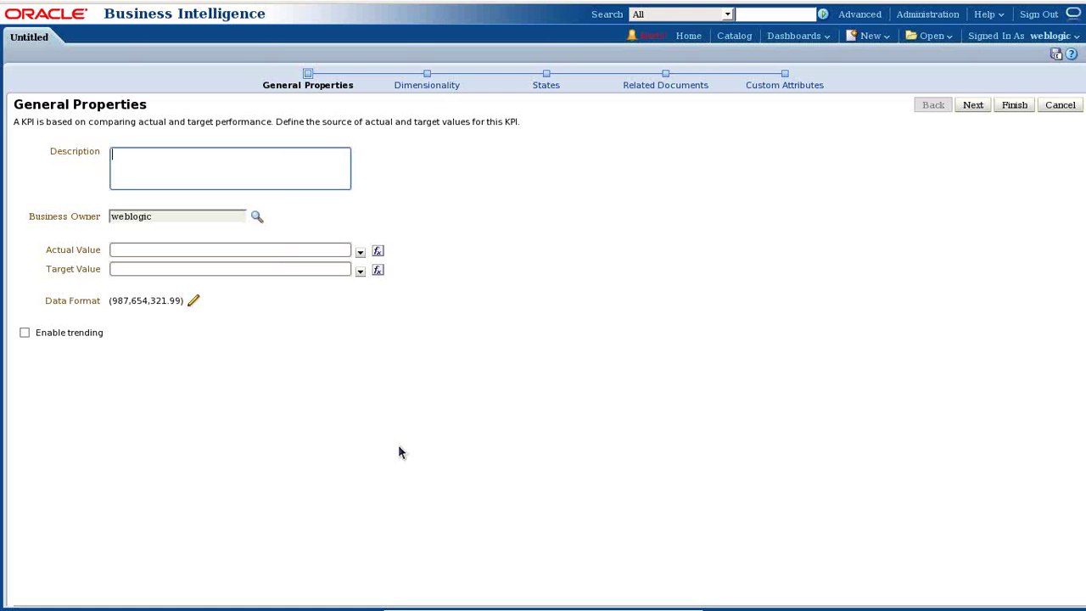
{"action": "left_click", "coordinate": [378, 252]}
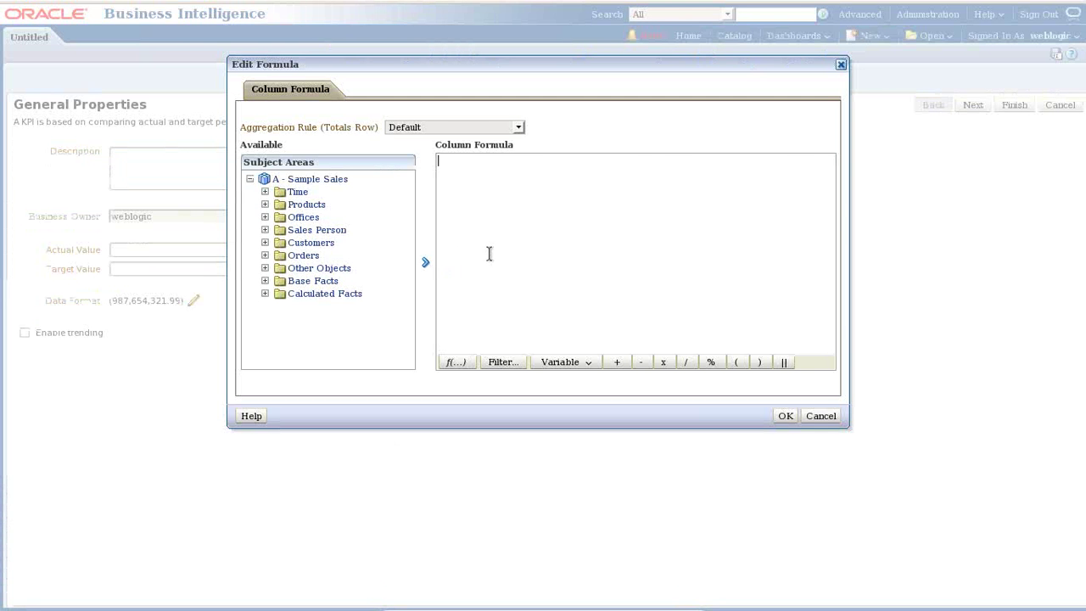
{"action": "type", "text": "FILTER(\"Counts\".\"31 # of Orders (Cnt Distinct)\" USING (\"Time\".\"T05 Per Name Year\" = '2007'))"}
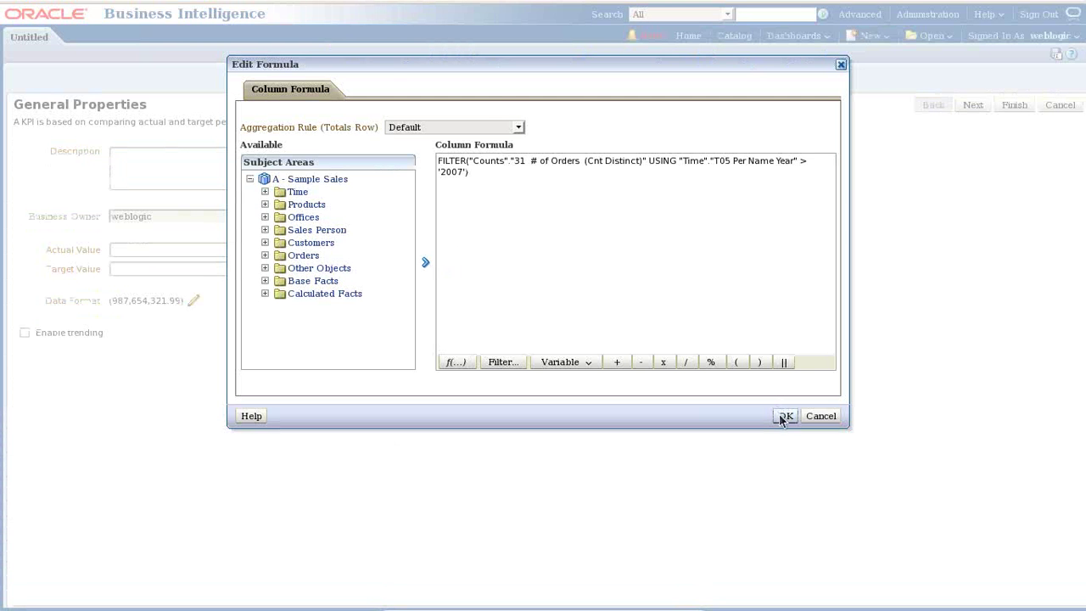
{"action": "left_click", "coordinate": [786, 416]}
Step: Set the KPI's target value to AGO("Counts"."31 # of Orders (Cnt Distinct)", 1), copied from the PowerPoint slide
{"action": "left_click", "coordinate": [379, 272]}
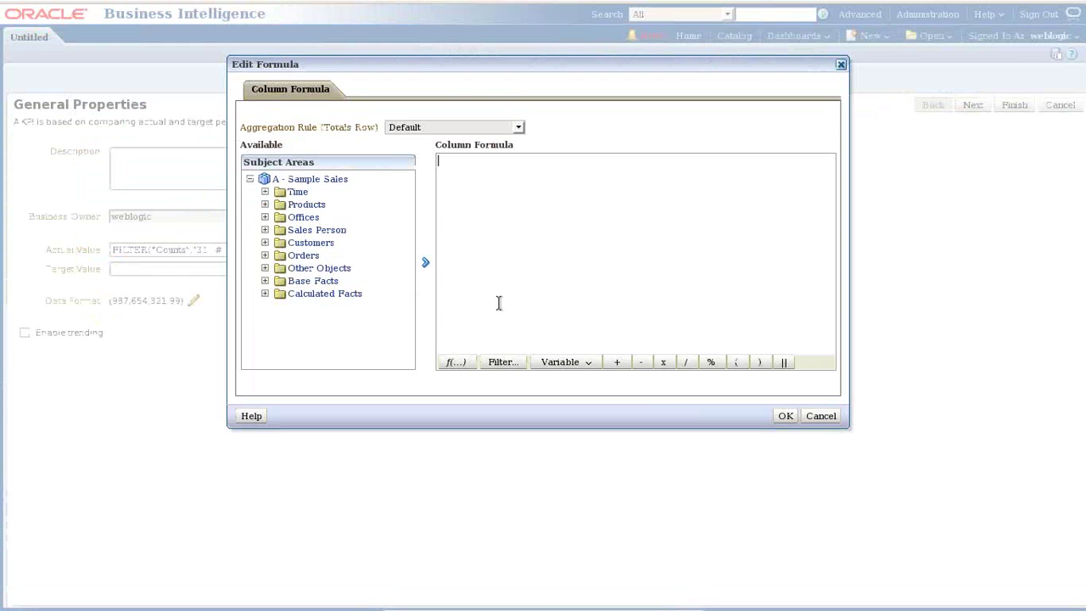
{"action": "left_click", "coordinate": [656, 602]}
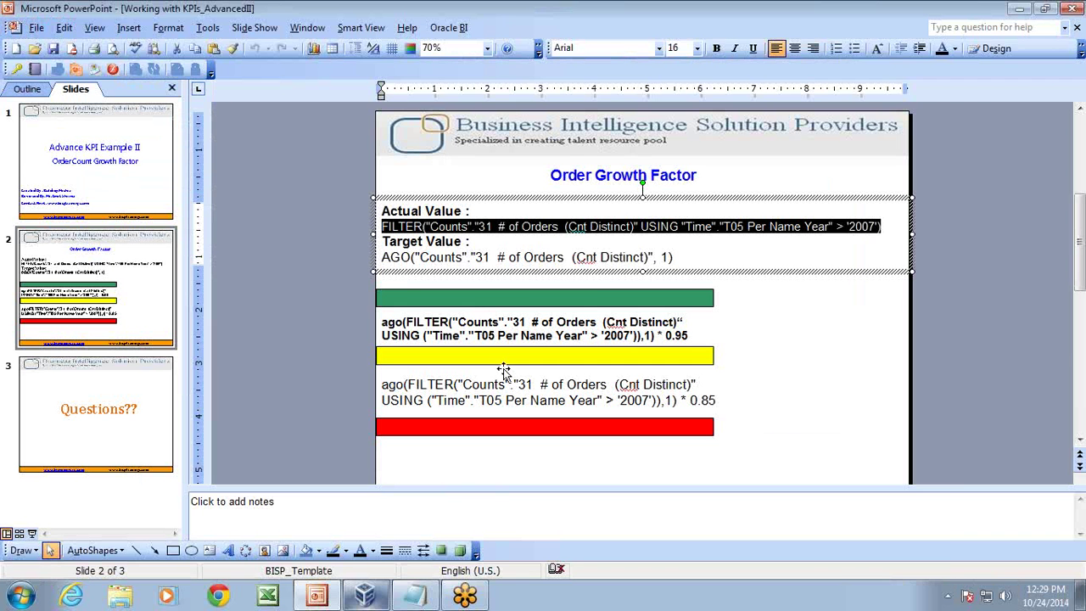
{"action": "left_click", "coordinate": [661, 256]}
{"action": "left_click_drag", "start_coordinate": [674, 257], "coordinate": [338, 253]}
{"action": "key", "text": "ctrl+c"}
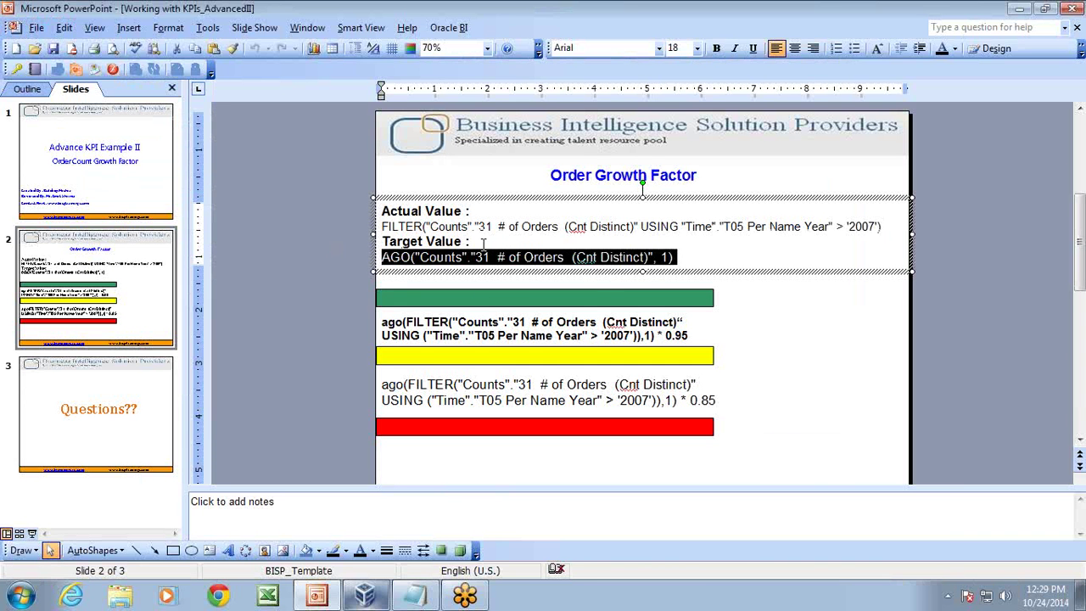
{"action": "key", "text": "alt+Tab"}
{"action": "key", "text": "ctrl+v"}
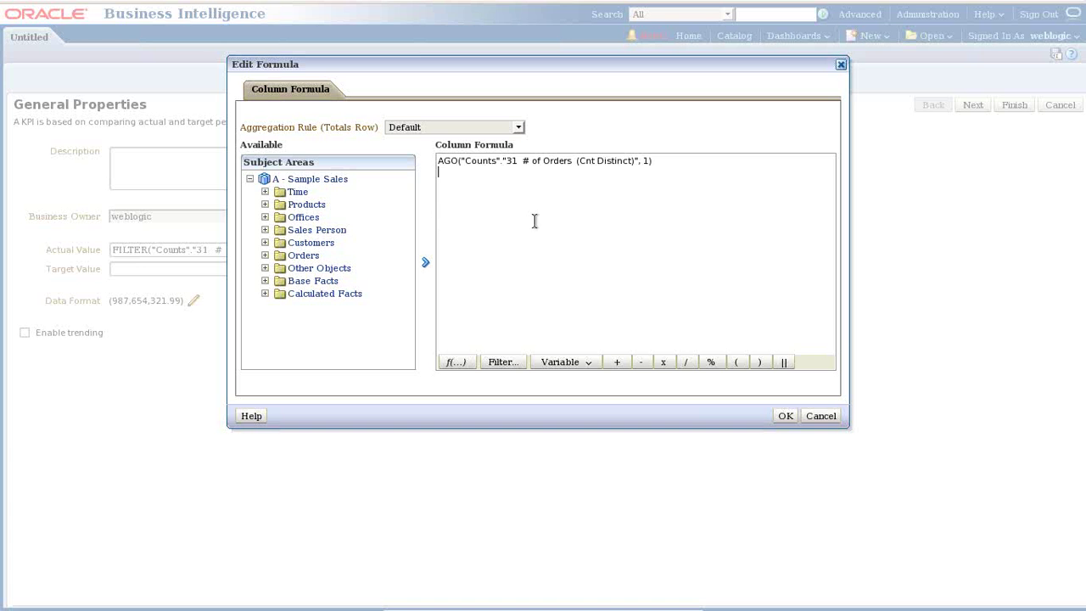
{"action": "left_click", "coordinate": [785, 416]}
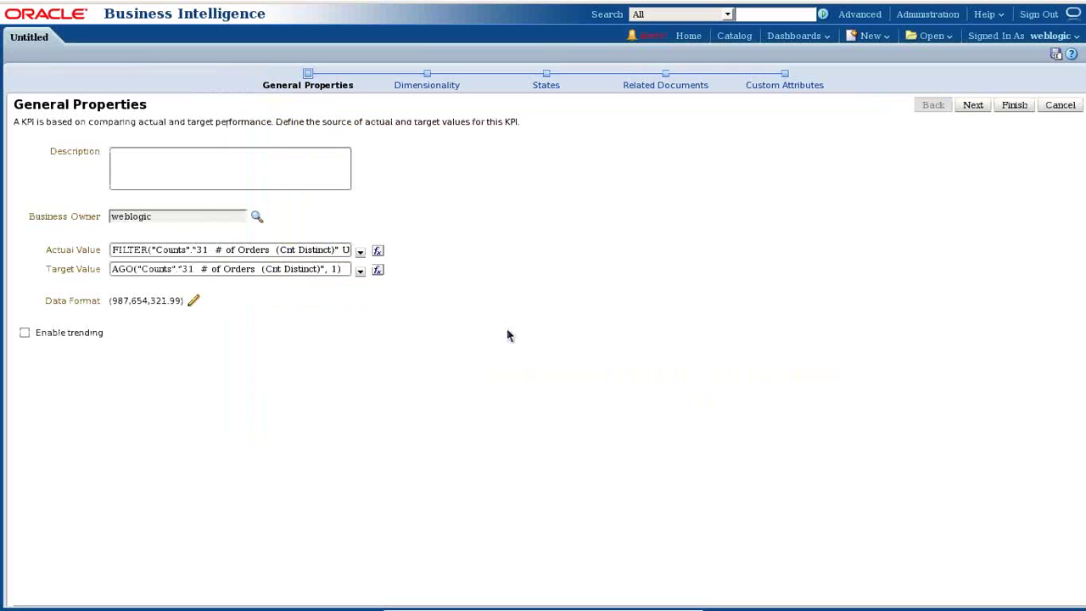
Step: Add "Time"."T05 Per Name Year" from the A - Sample Sales subject area as the KPI's dimension
{"action": "left_click", "coordinate": [417, 95]}
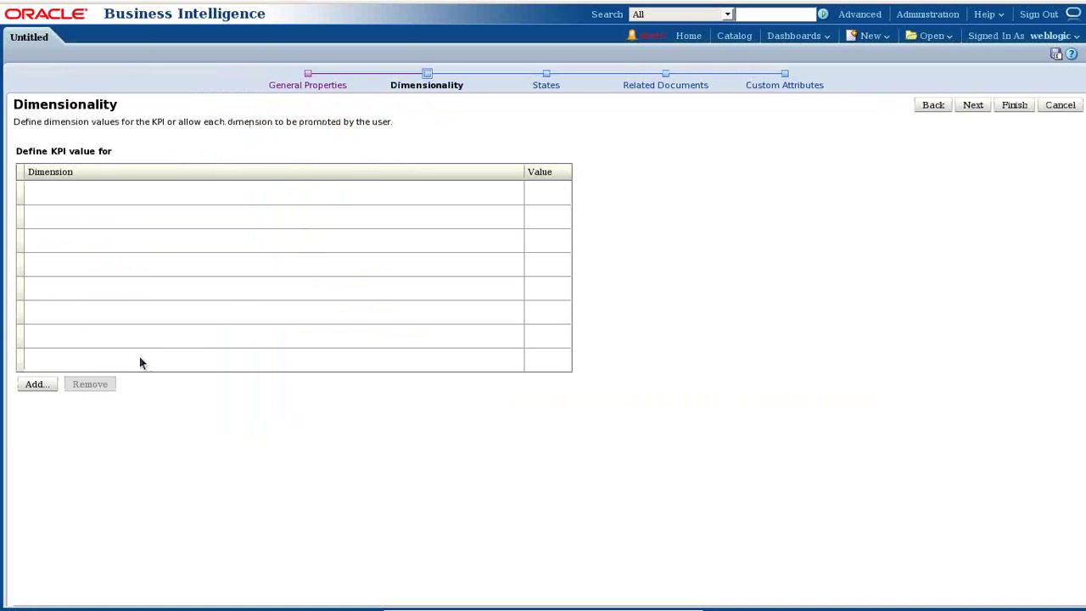
{"action": "left_click", "coordinate": [36, 383]}
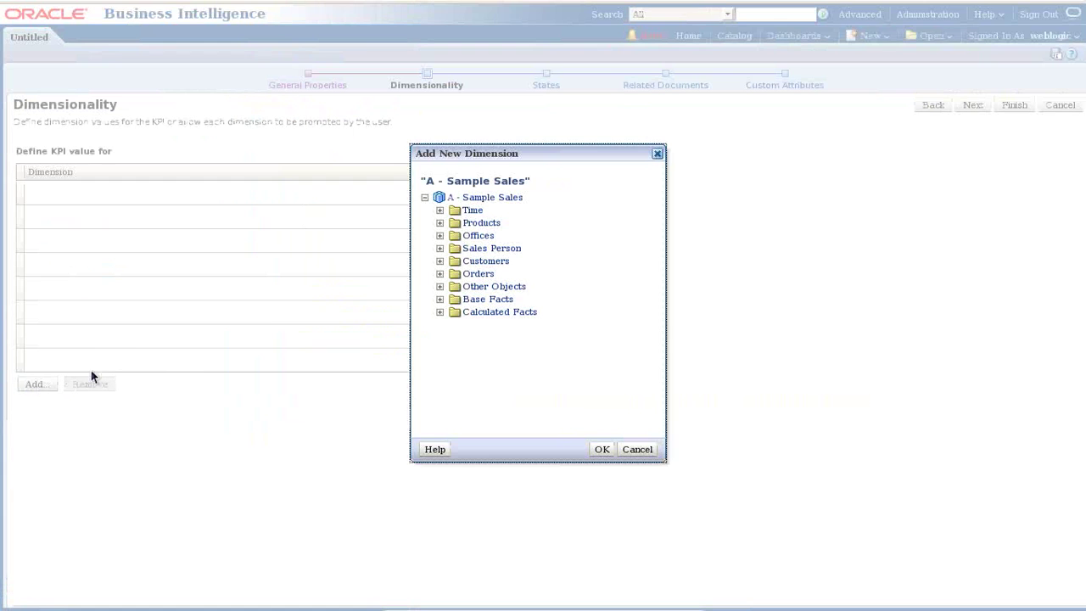
{"action": "left_click", "coordinate": [440, 211]}
{"action": "left_click", "coordinate": [513, 313]}
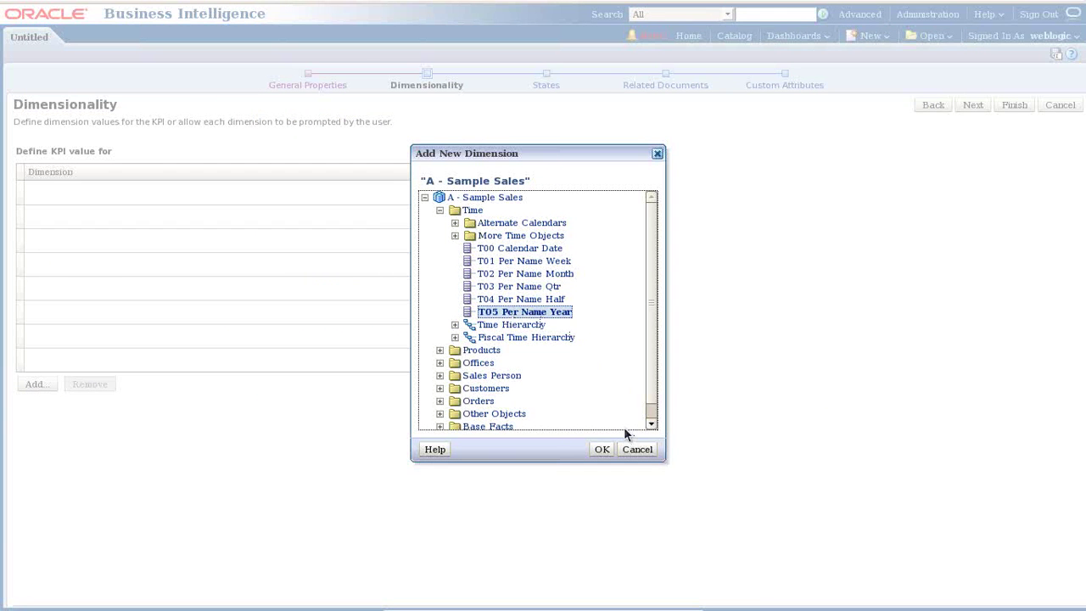
{"action": "left_click", "coordinate": [601, 450]}
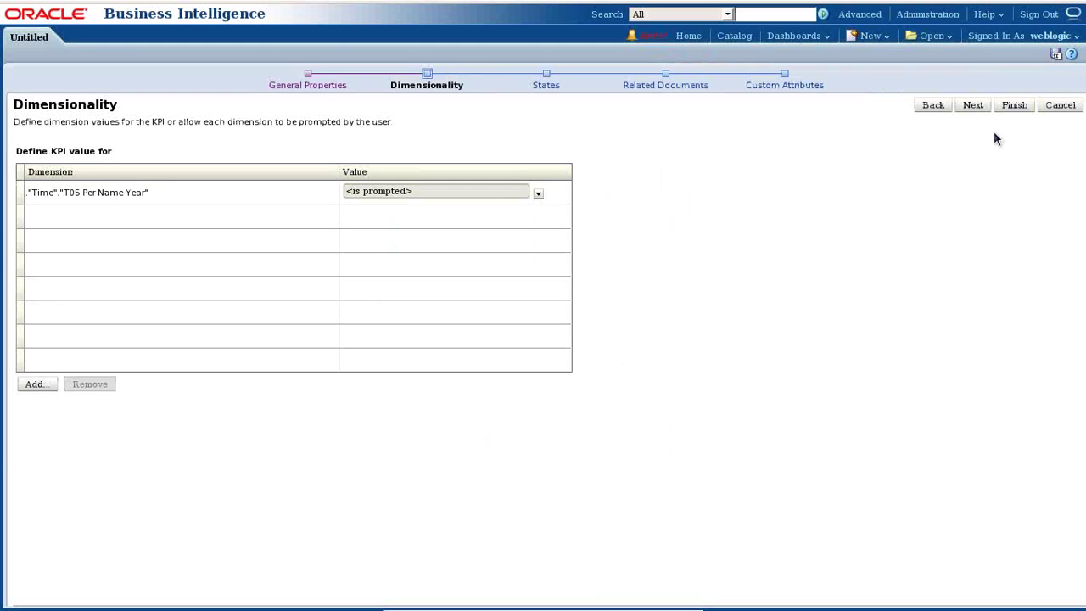
Step: In the KPI's States, stop defining thresholds as % of target value and open the OK/Warning threshold's formula for editing
{"action": "left_click", "coordinate": [973, 106]}
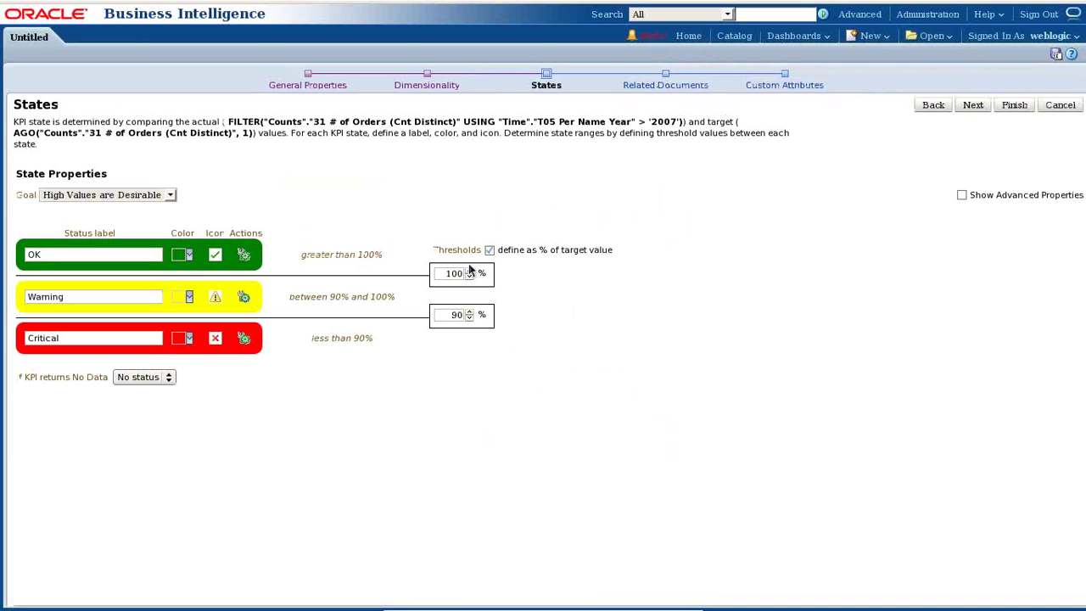
{"action": "left_click", "coordinate": [490, 251]}
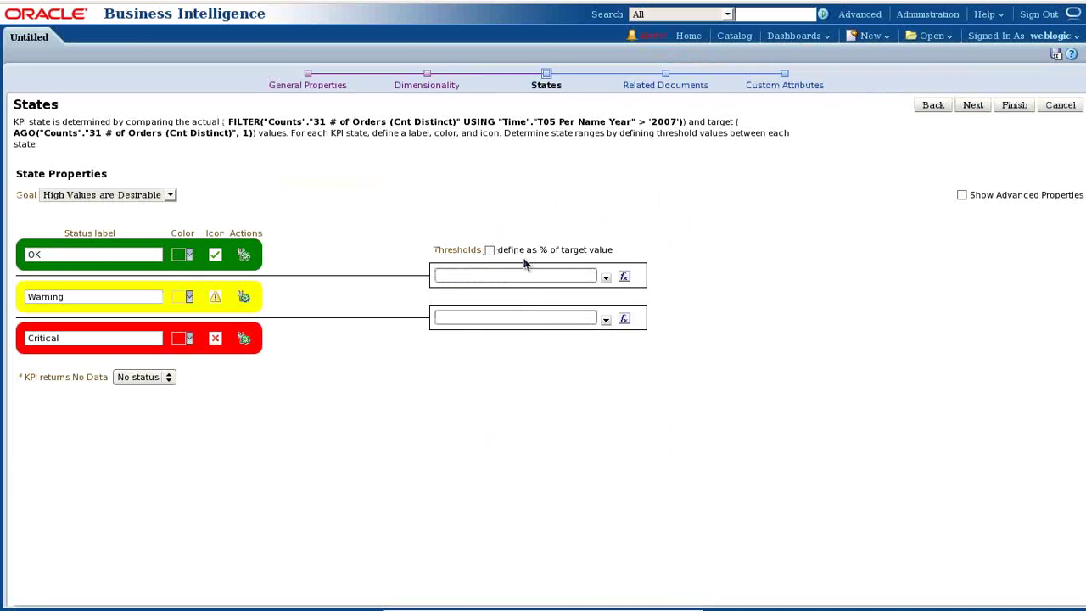
{"action": "left_click", "coordinate": [624, 279]}
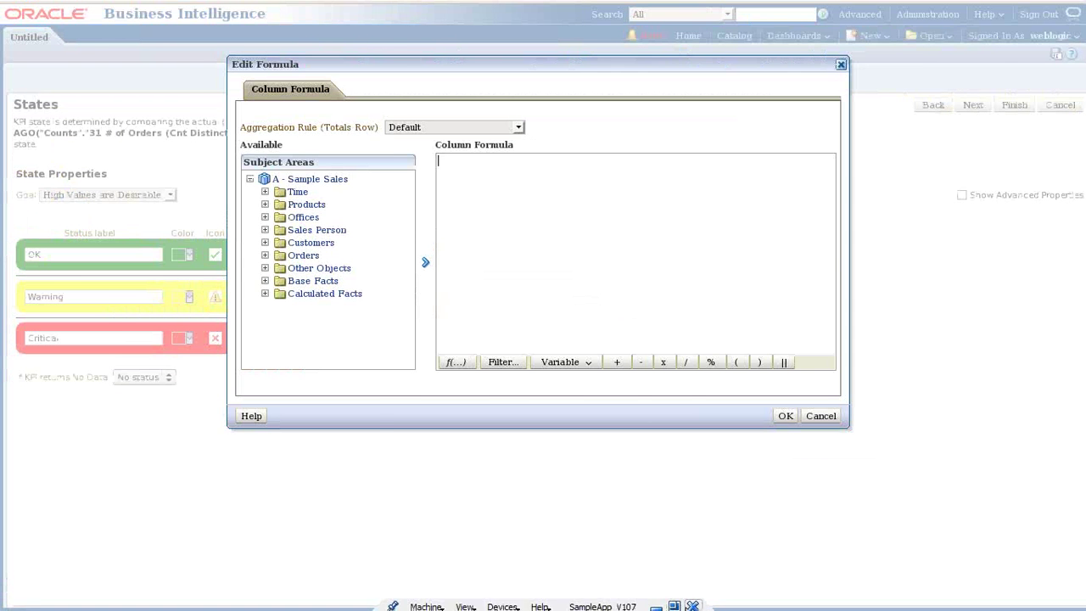
Step: Switch to the PowerPoint presentation and copy the ago(FILTER(...)) * 0.95 formula beneath the green bar on the Order Growth Factor slide
{"action": "left_click", "coordinate": [657, 603]}
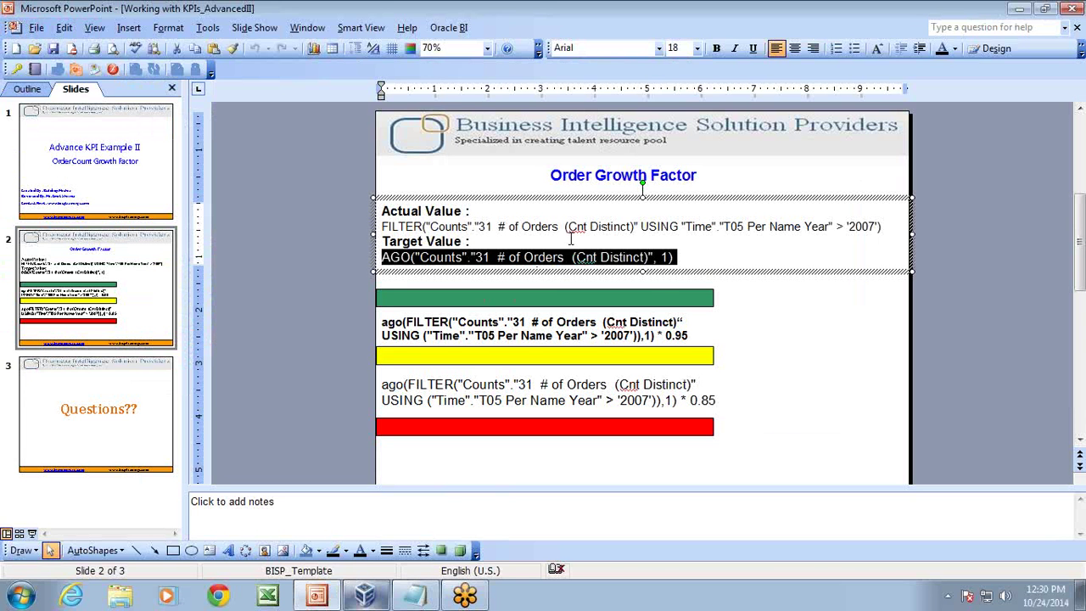
{"action": "left_click", "coordinate": [571, 239]}
{"action": "left_click_drag", "start_coordinate": [881, 226], "coordinate": [373, 228]}
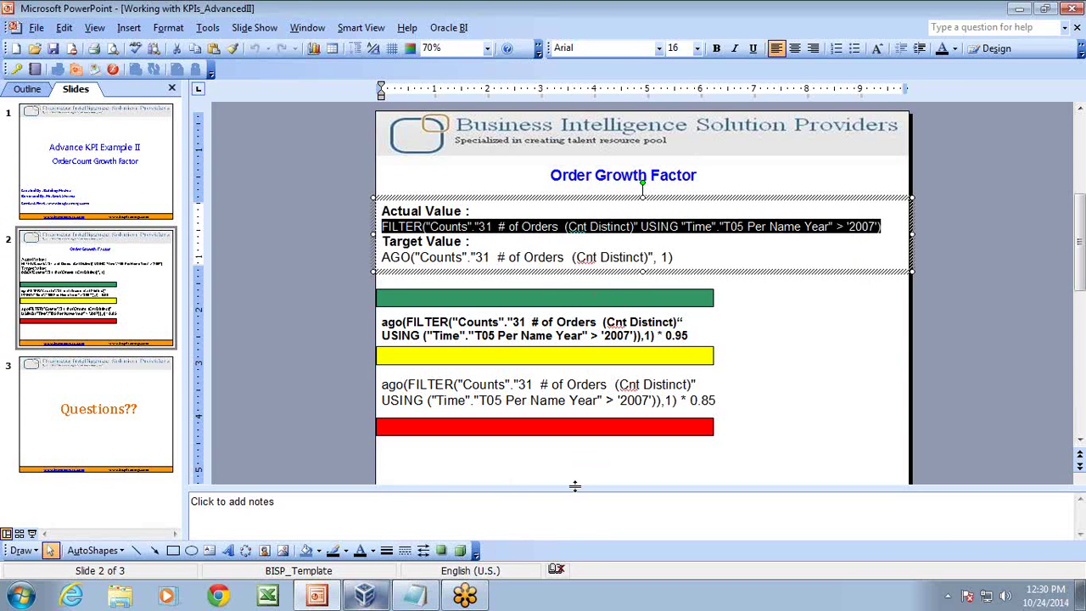
{"action": "left_click", "coordinate": [663, 324]}
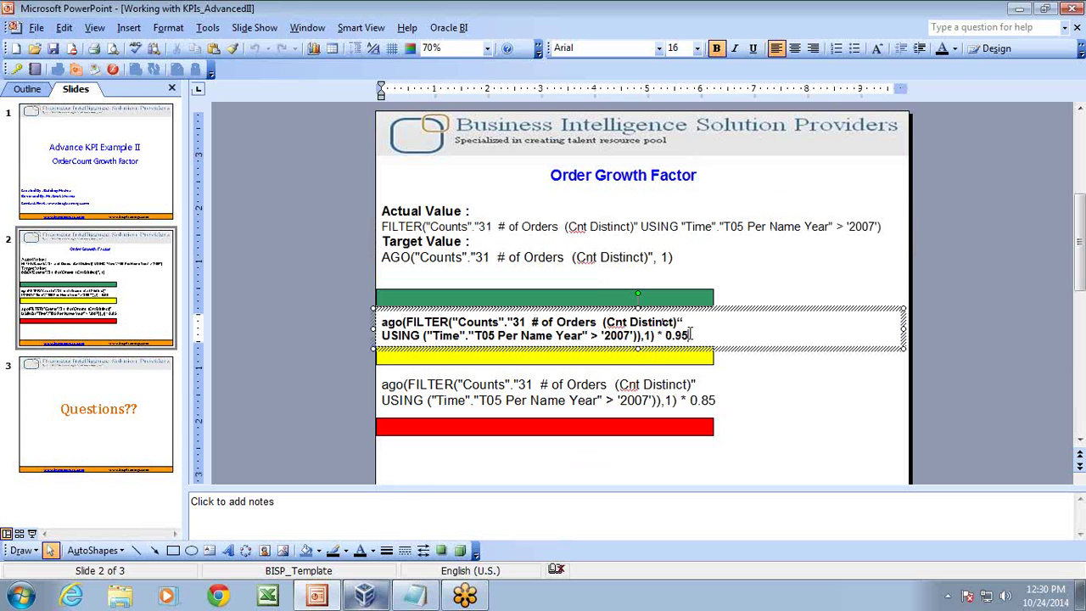
{"action": "left_click_drag", "start_coordinate": [692, 333], "coordinate": [396, 316]}
{"action": "key", "text": "ctrl+c"}
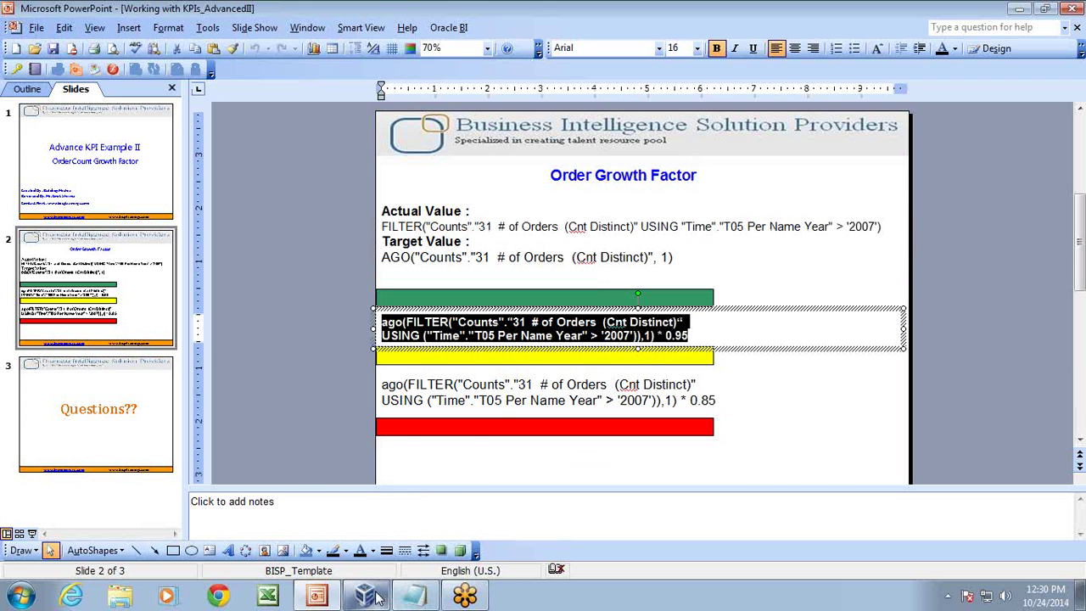
Step: Back in Oracle BI, try the copied 0.95 formula as the OK/Warning threshold, then clear it from the formula editor
{"action": "left_click", "coordinate": [379, 598]}
{"action": "left_click", "coordinate": [512, 233]}
{"action": "key", "text": "ctrl+v"}
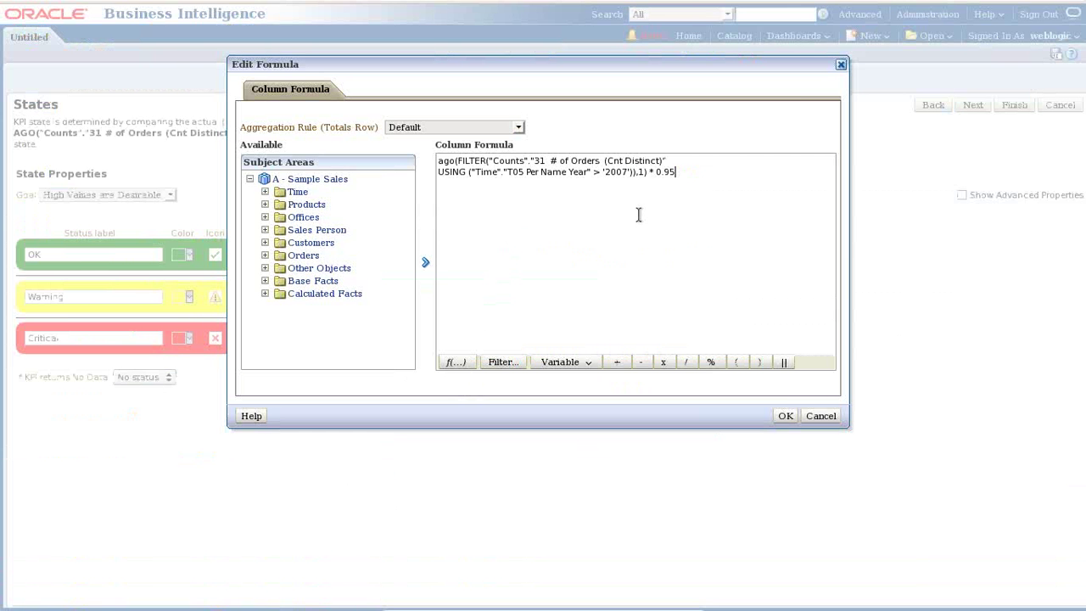
{"action": "left_click", "coordinate": [784, 416]}
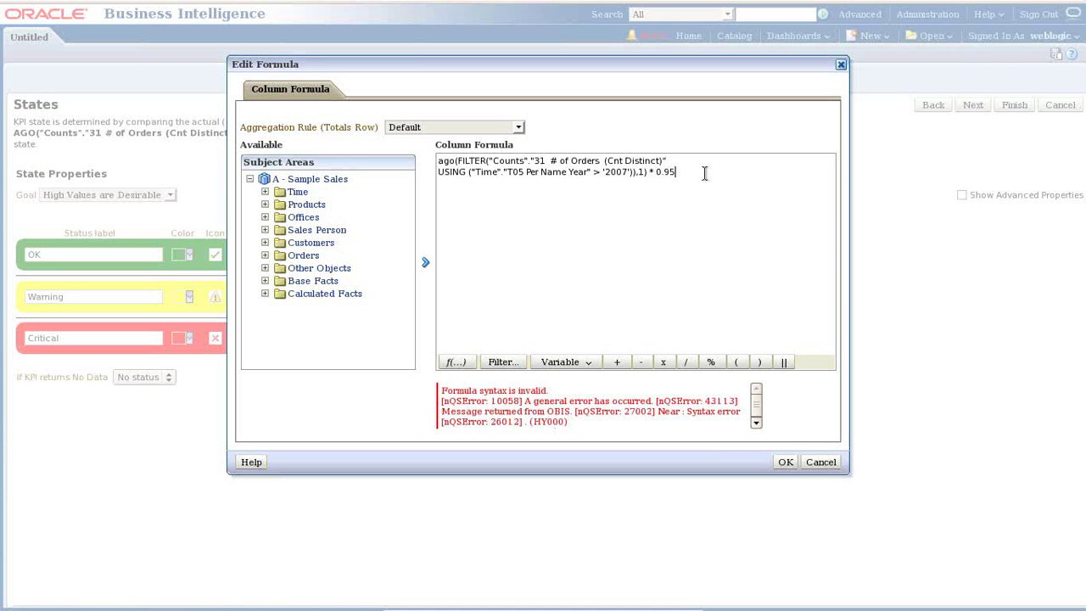
{"action": "left_click_drag", "start_coordinate": [706, 175], "coordinate": [330, 155]}
{"action": "key", "text": "Delete"}
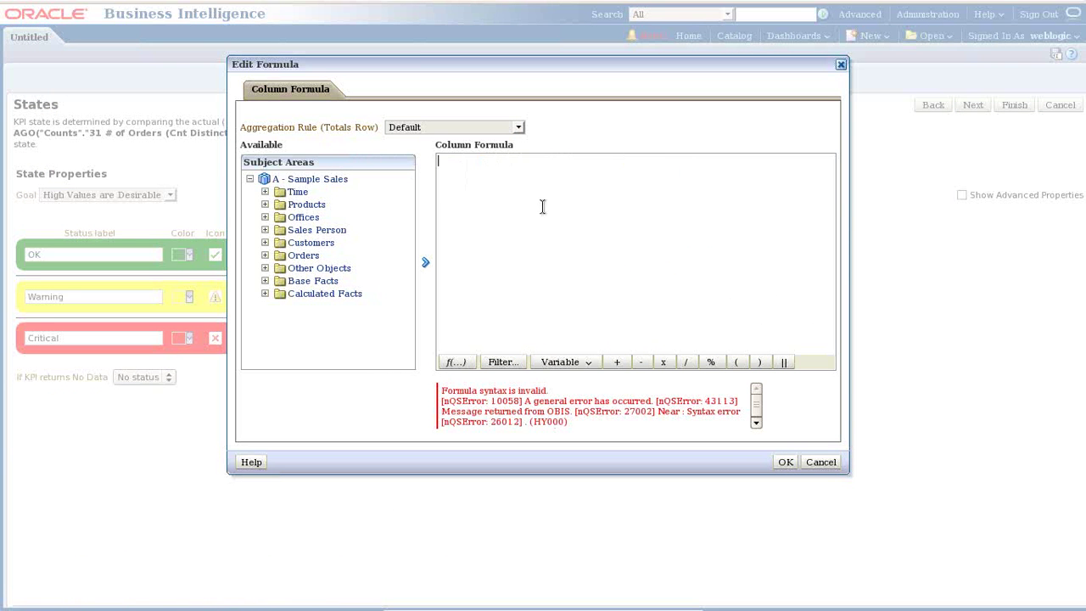
Step: Insert a FILTER statement into the threshold formula with T05 Per Name Year greater than or equal to 2007
{"action": "left_click", "coordinate": [503, 362]}
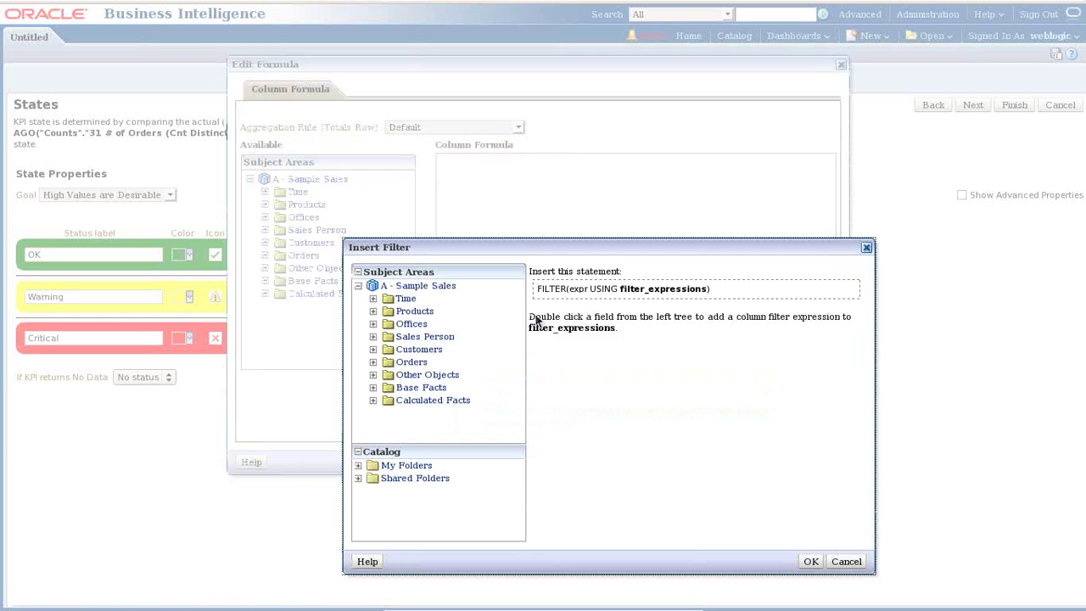
{"action": "left_click", "coordinate": [373, 299]}
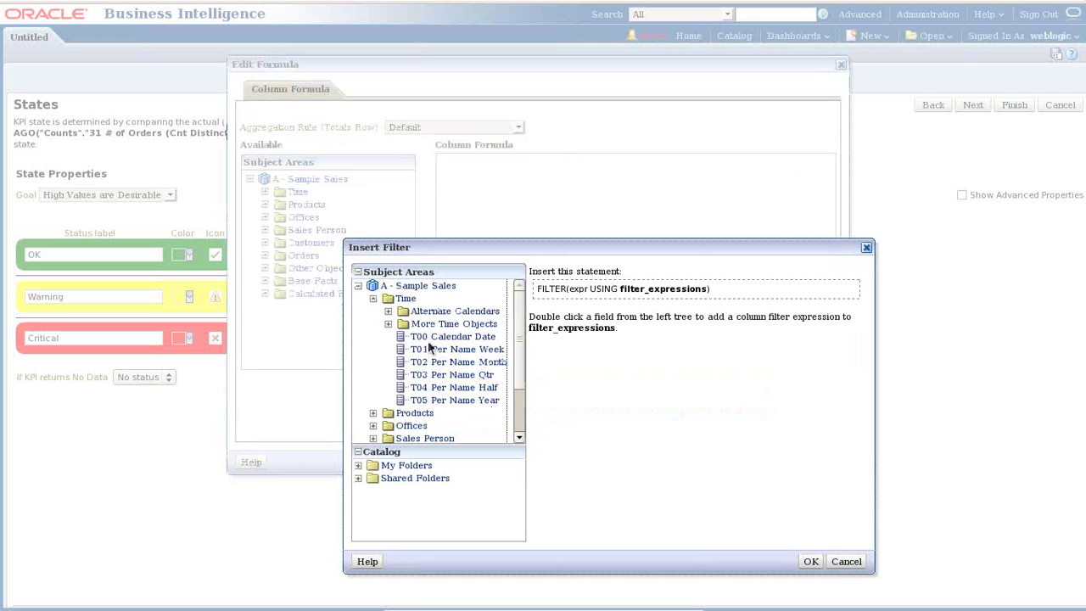
{"action": "double_click", "coordinate": [447, 400]}
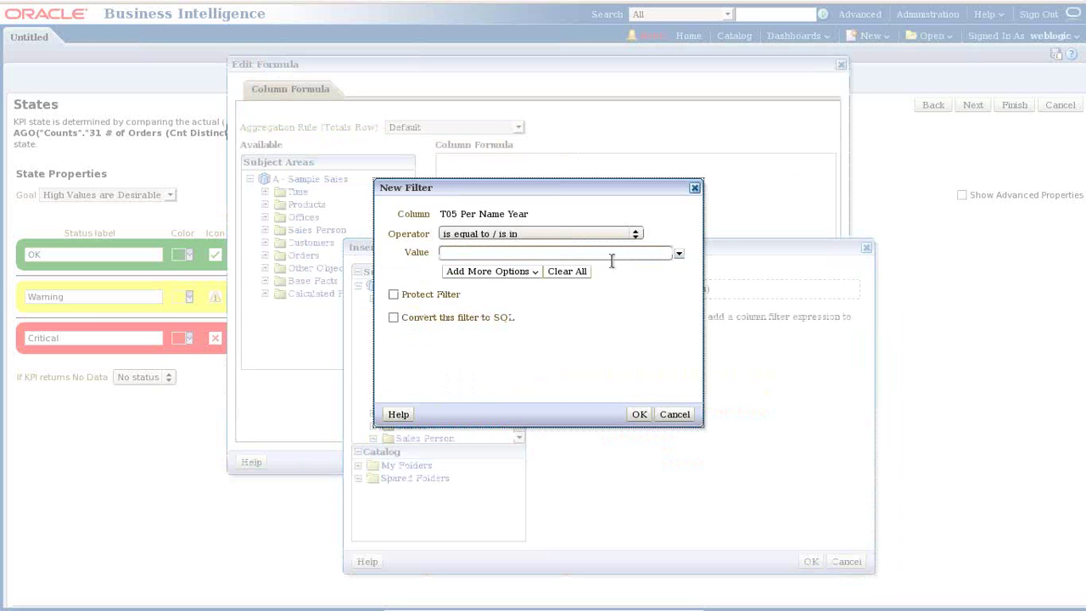
{"action": "left_click", "coordinate": [609, 234]}
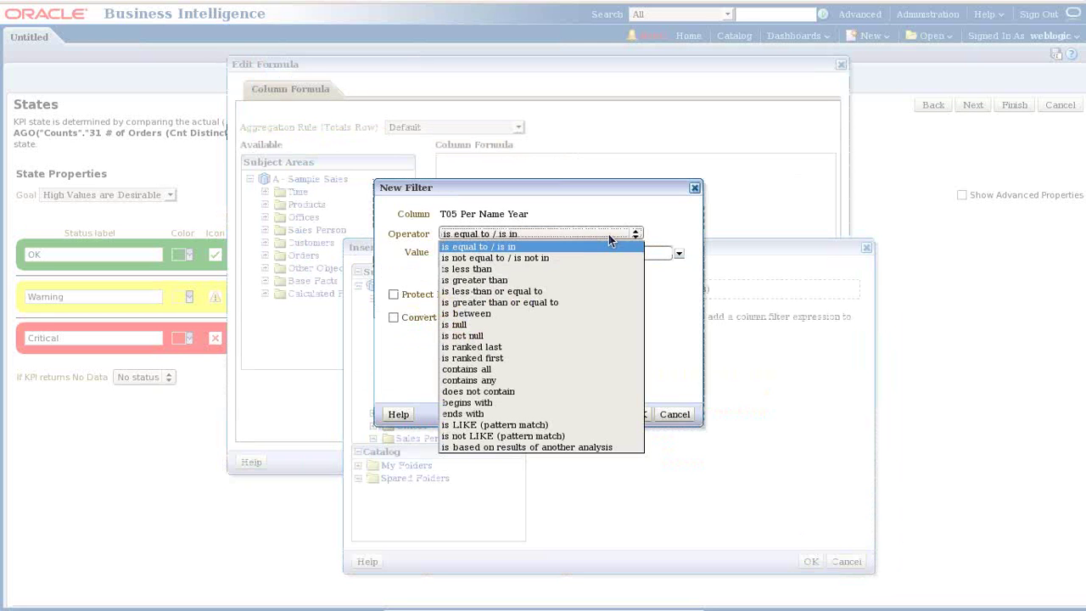
{"action": "left_click", "coordinate": [549, 300]}
{"action": "left_click", "coordinate": [678, 253]}
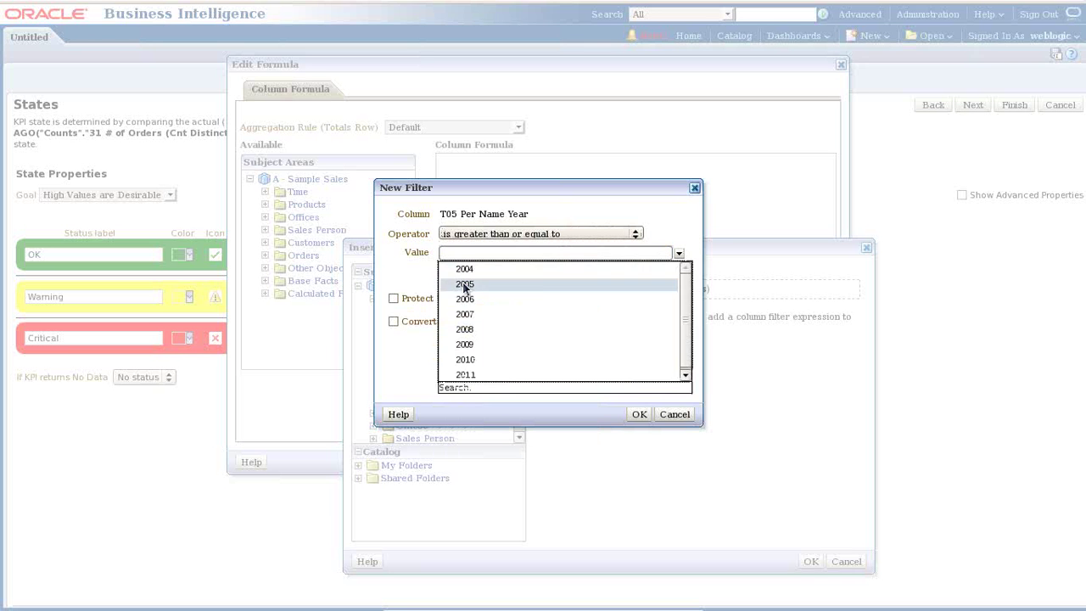
{"action": "left_click", "coordinate": [465, 314]}
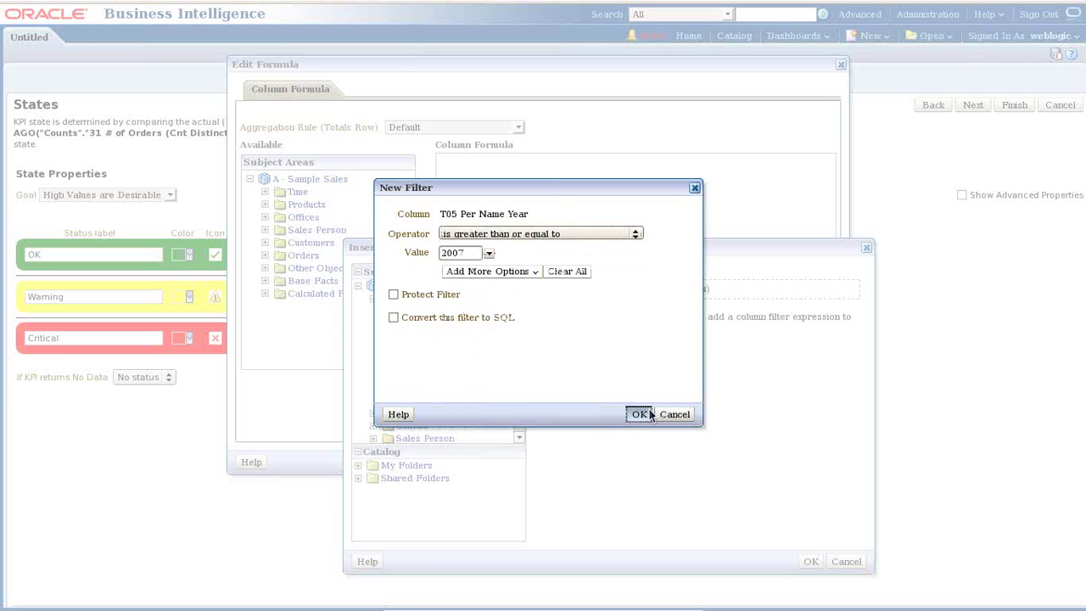
{"action": "left_click", "coordinate": [639, 414]}
{"action": "left_click", "coordinate": [827, 562]}
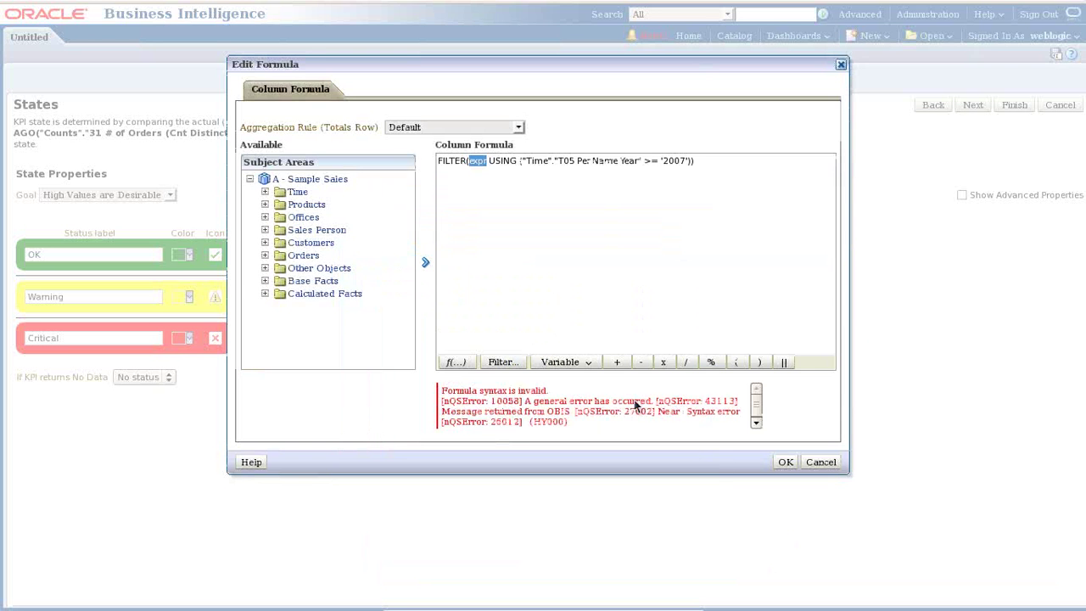
Step: Replace the filter's expr placeholder with the 31 # of Orders (Cnt Distinct) column from Calculated Facts > Counts
{"action": "left_click", "coordinate": [265, 294]}
{"action": "left_click", "coordinate": [280, 319]}
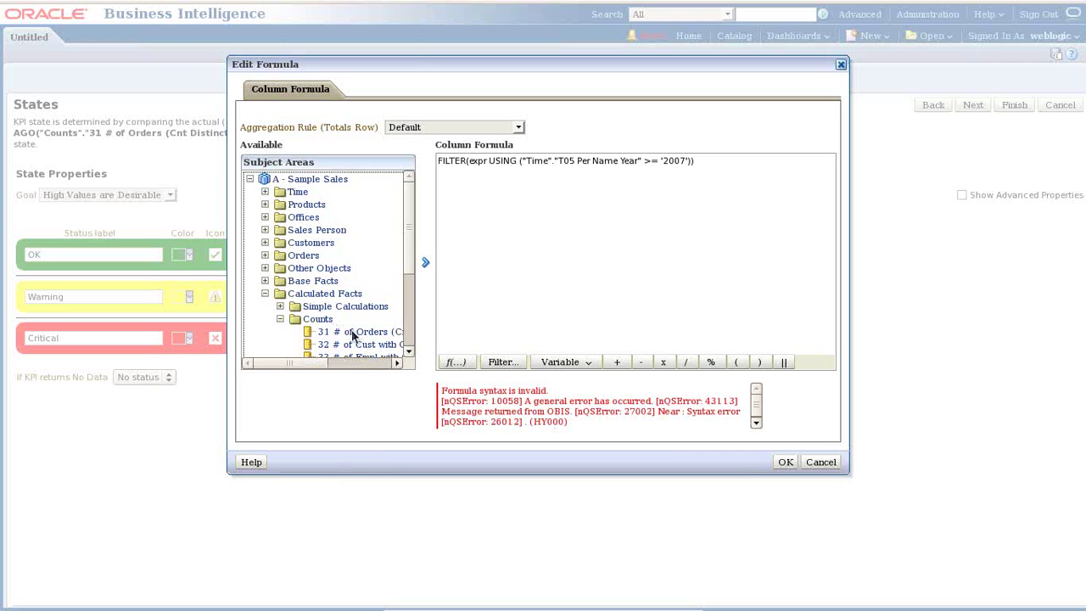
{"action": "left_click", "coordinate": [353, 332]}
{"action": "left_click", "coordinate": [425, 262]}
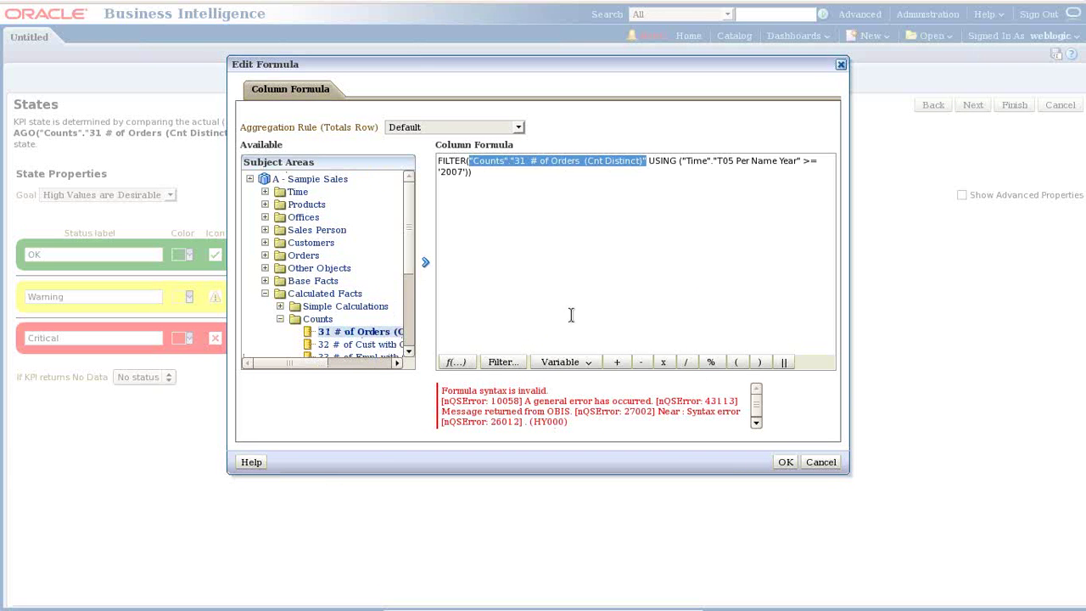
Step: Wrap the FILTER expression as Ago(...,1)*0.95, copy the complete formula and apply it to the OK/Warning threshold
{"action": "left_click", "coordinate": [526, 197]}
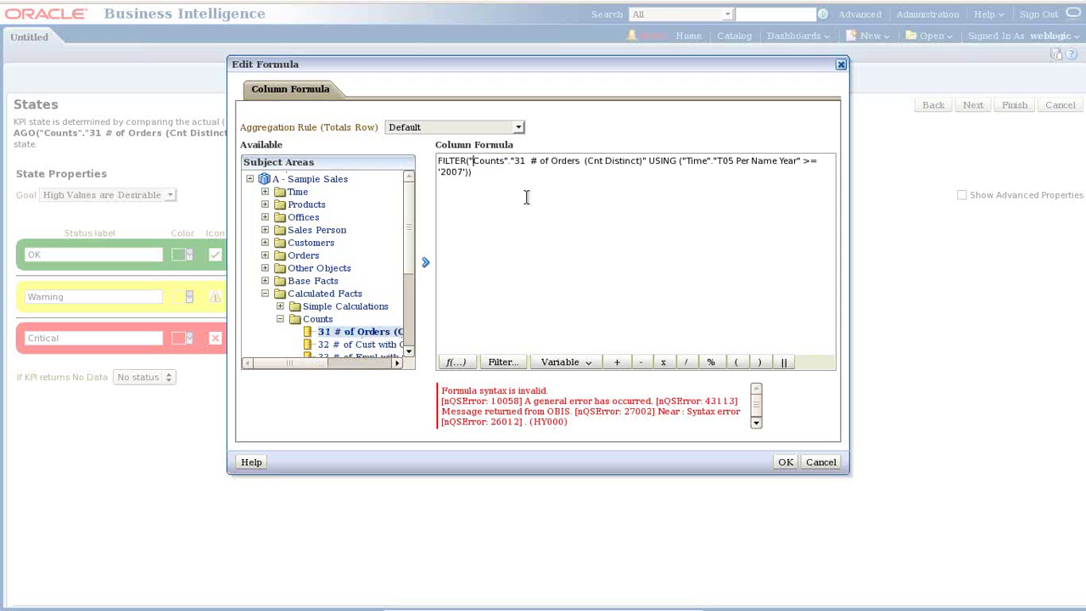
{"action": "key", "text": "Home"}
{"action": "type", "text": "Ago("}
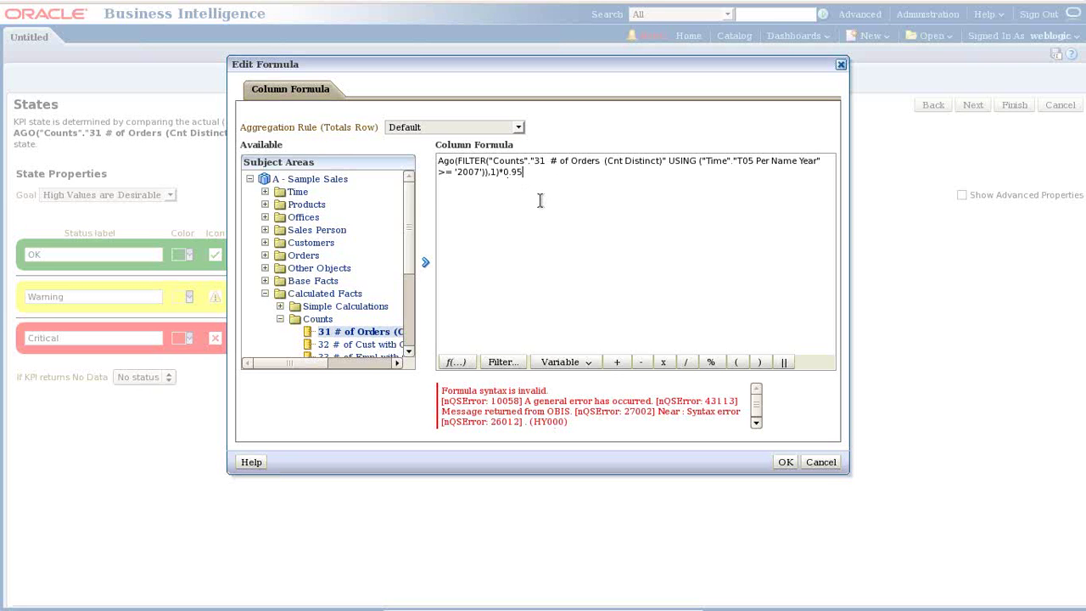
{"action": "left_click_drag", "start_coordinate": [551, 174], "coordinate": [416, 175]}
{"action": "left_click_drag", "start_coordinate": [336, 169], "coordinate": [355, 173]}
{"action": "key", "text": "ctrl+c"}
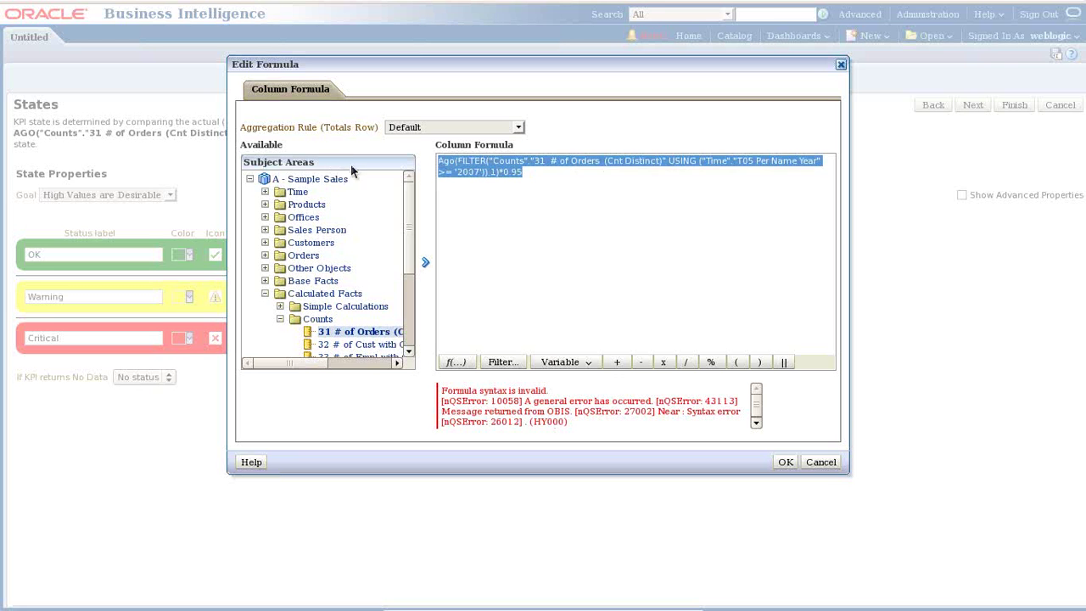
{"action": "left_click", "coordinate": [786, 462]}
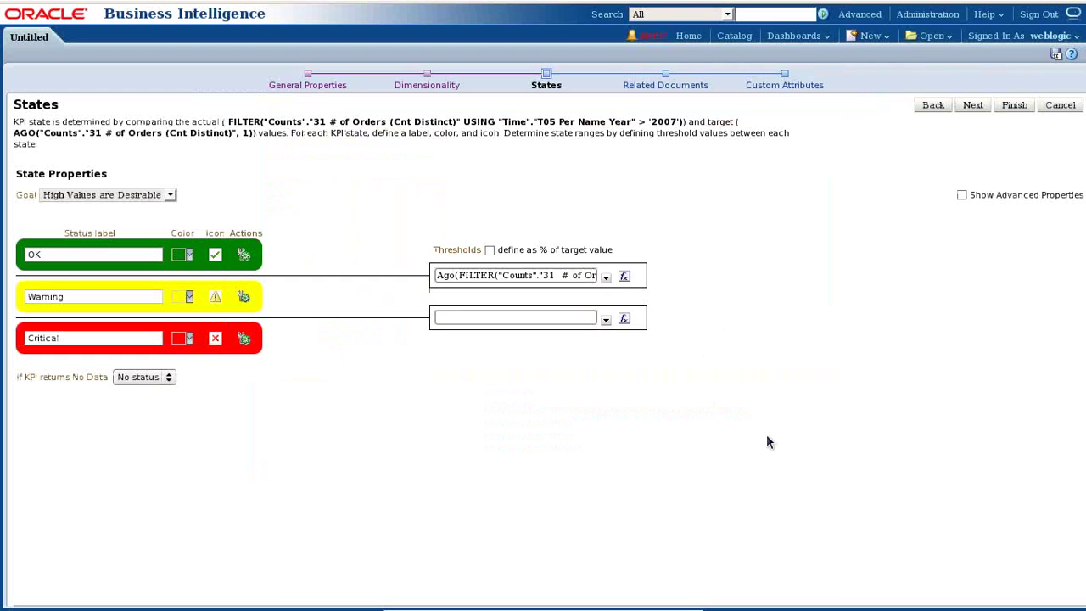
Step: Set the Warning/Critical threshold to the copied Ago(FILTER(...),1) formula with a multiplier of 0.85
{"action": "left_click", "coordinate": [624, 320]}
{"action": "key", "text": "ctrl+v"}
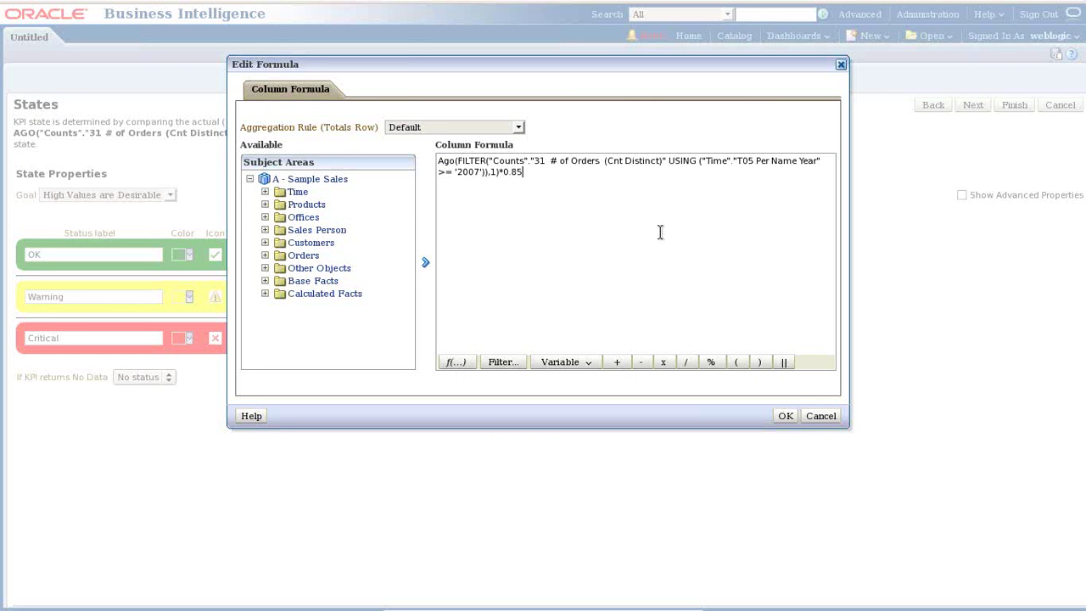
{"action": "left_click", "coordinate": [786, 415]}
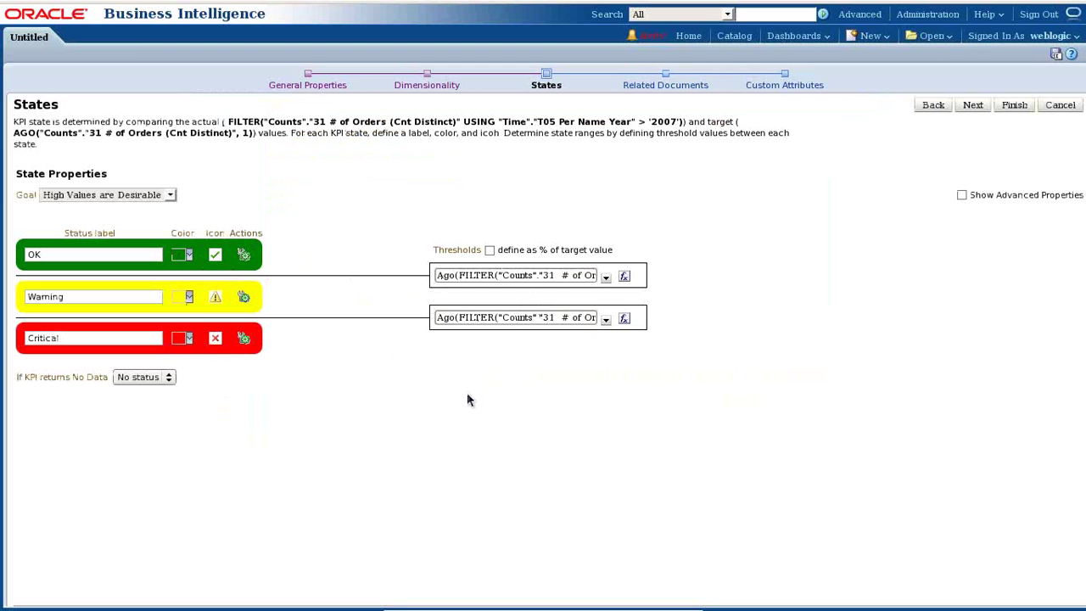
Step: Finish the KPI and save it as Order_Count_KPI_Revised in /Shared Folders/Components/Btahc63
{"action": "left_click", "coordinate": [1014, 105]}
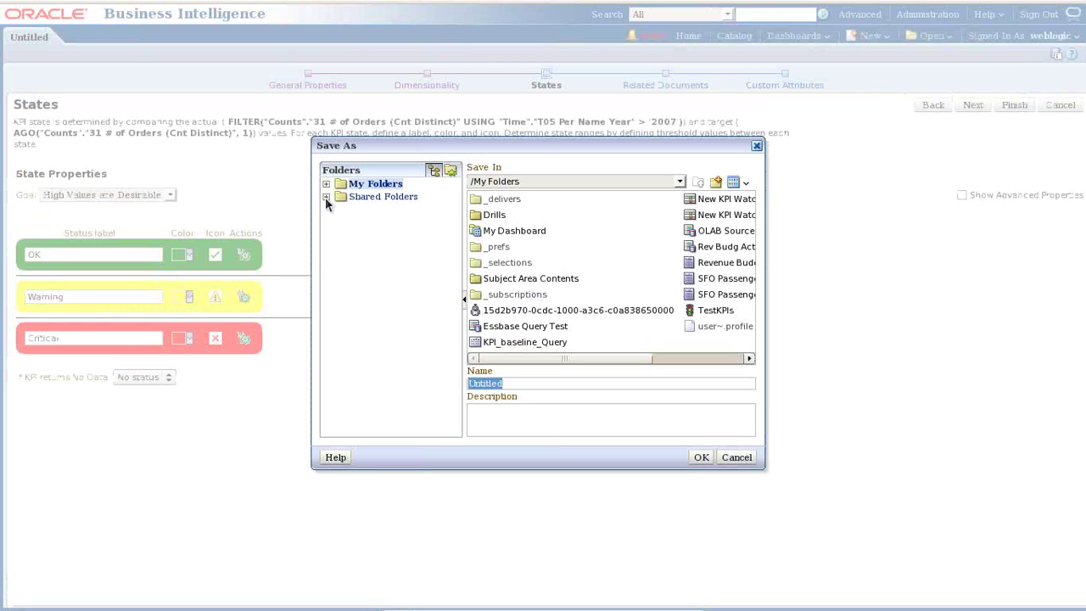
{"action": "left_click", "coordinate": [326, 197]}
{"action": "left_click", "coordinate": [390, 324]}
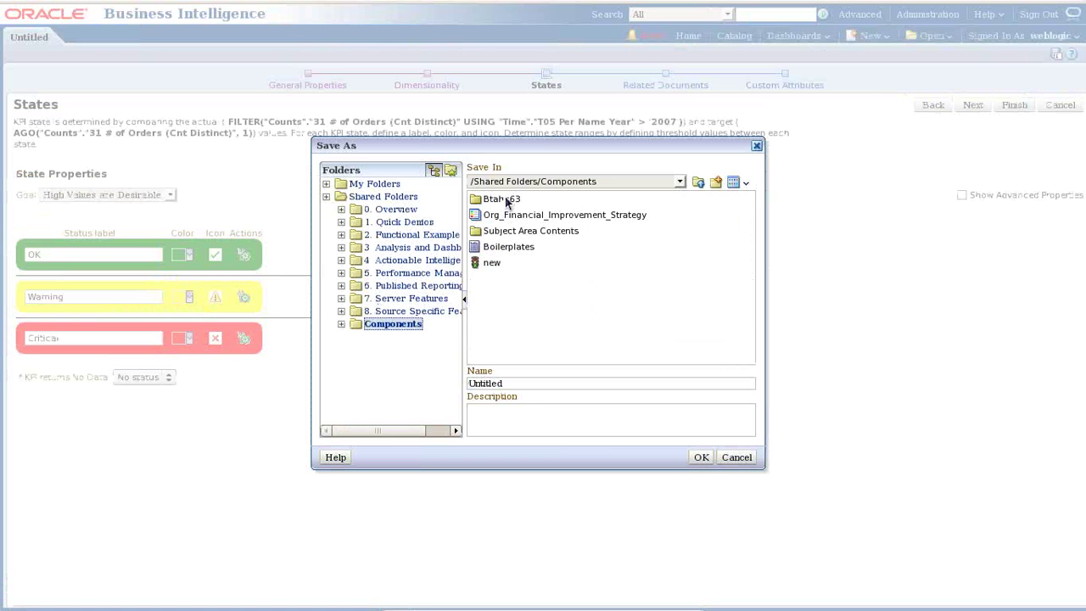
{"action": "double_click", "coordinate": [507, 201]}
{"action": "left_click_drag", "start_coordinate": [517, 382], "coordinate": [429, 375]}
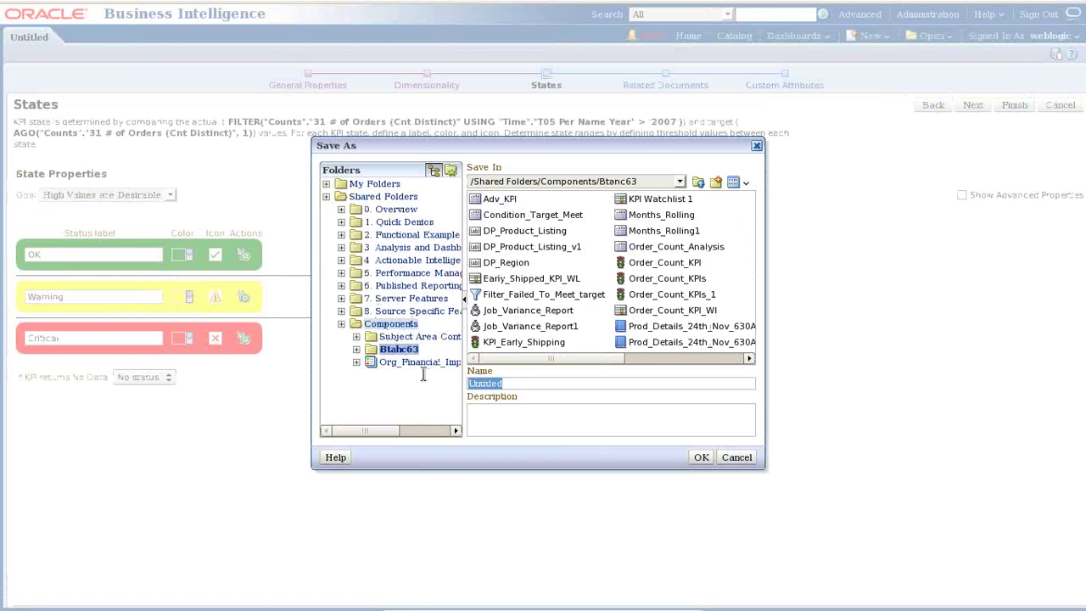
{"action": "type", "text": "Order_Count_KPI"}
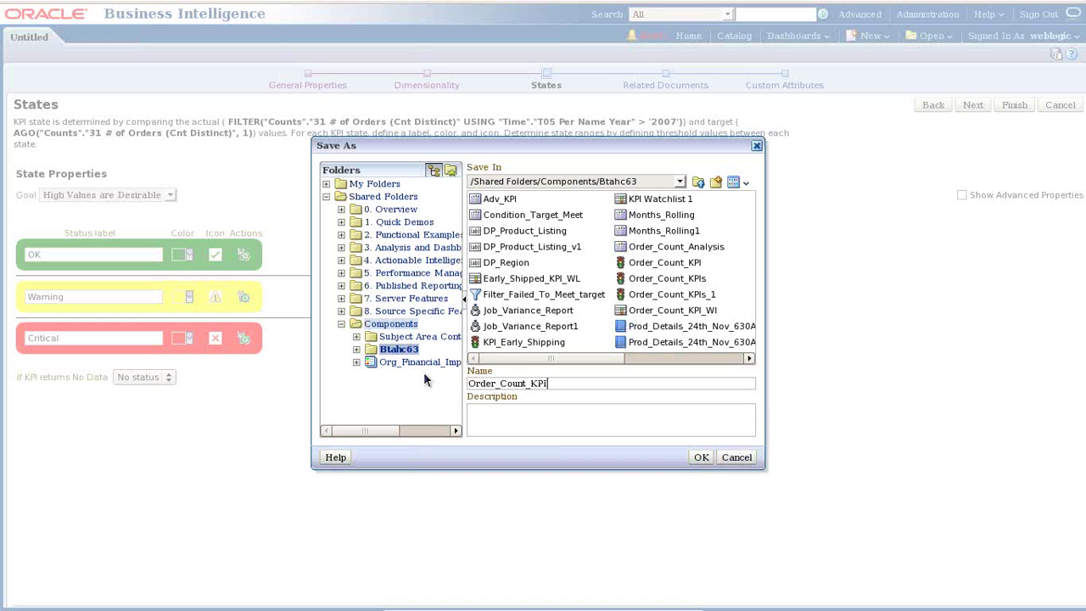
{"action": "type", "text": "_Revised"}
{"action": "key", "text": "Return"}
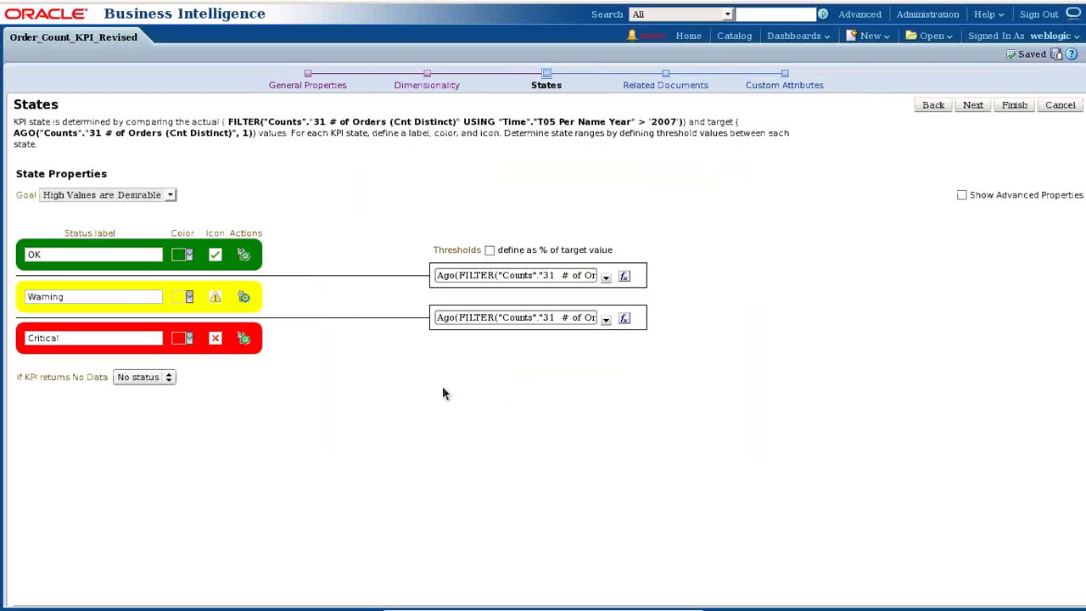
Step: Create a new KPI watchlist and expand the catalog to the KPIs in Shared Folders > Components > Btahc63
{"action": "left_click", "coordinate": [872, 36]}
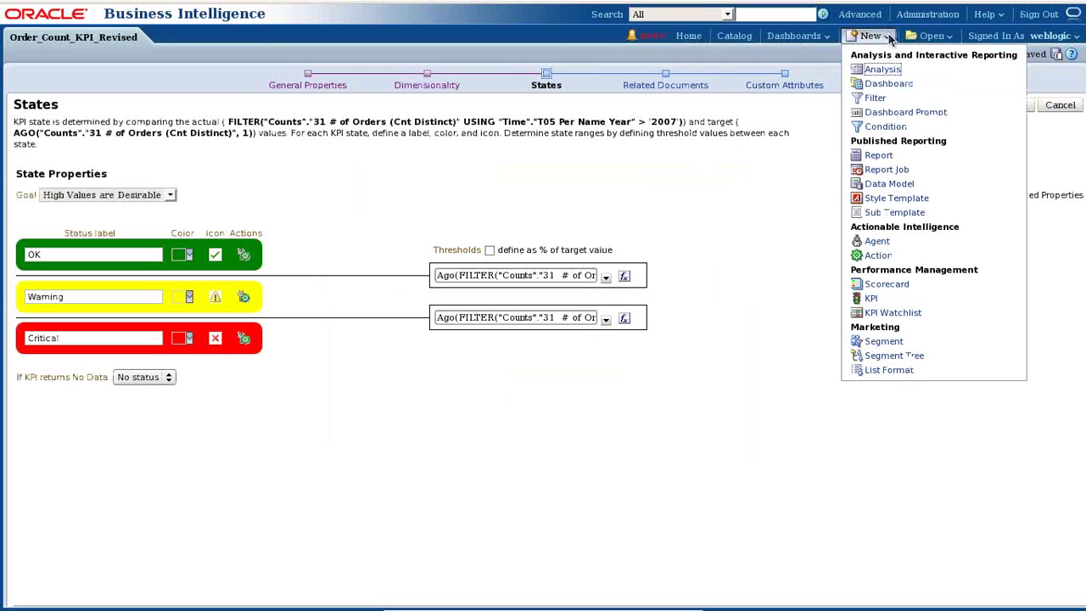
{"action": "left_click", "coordinate": [892, 314]}
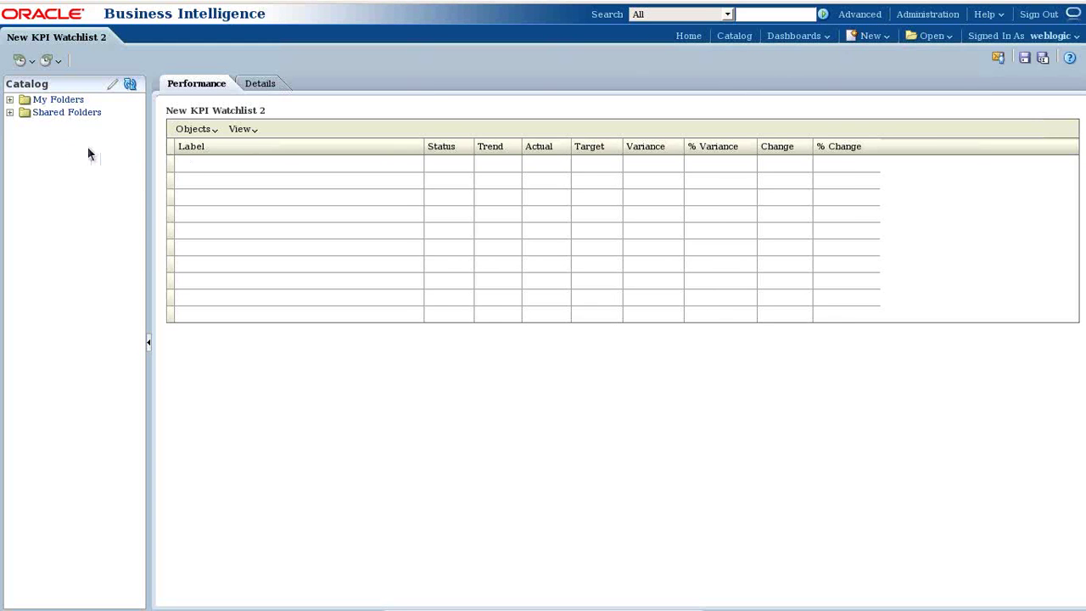
{"action": "left_click", "coordinate": [9, 112]}
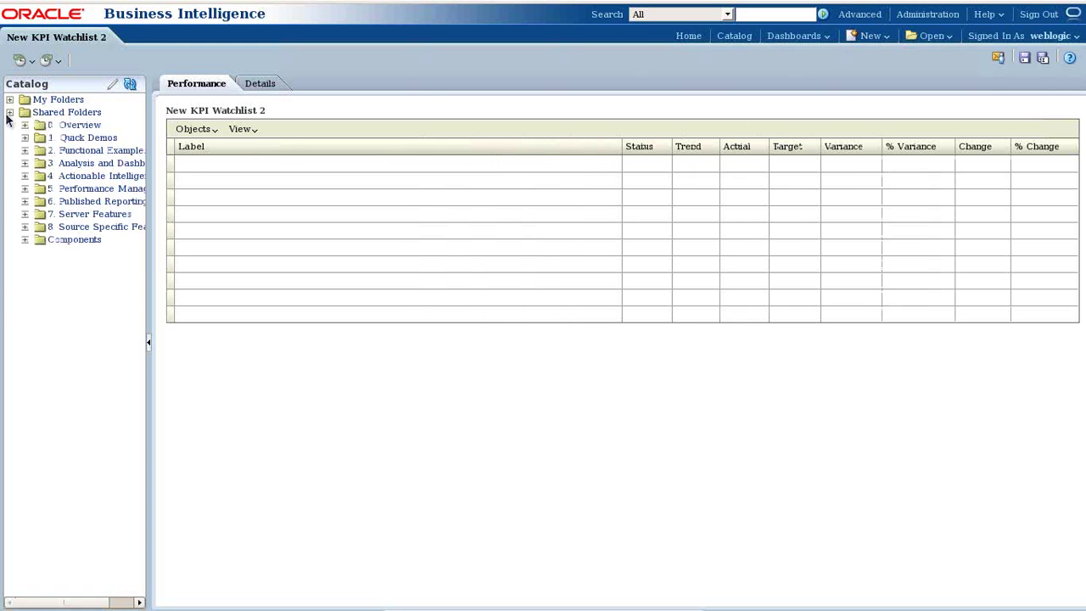
{"action": "left_click", "coordinate": [25, 241]}
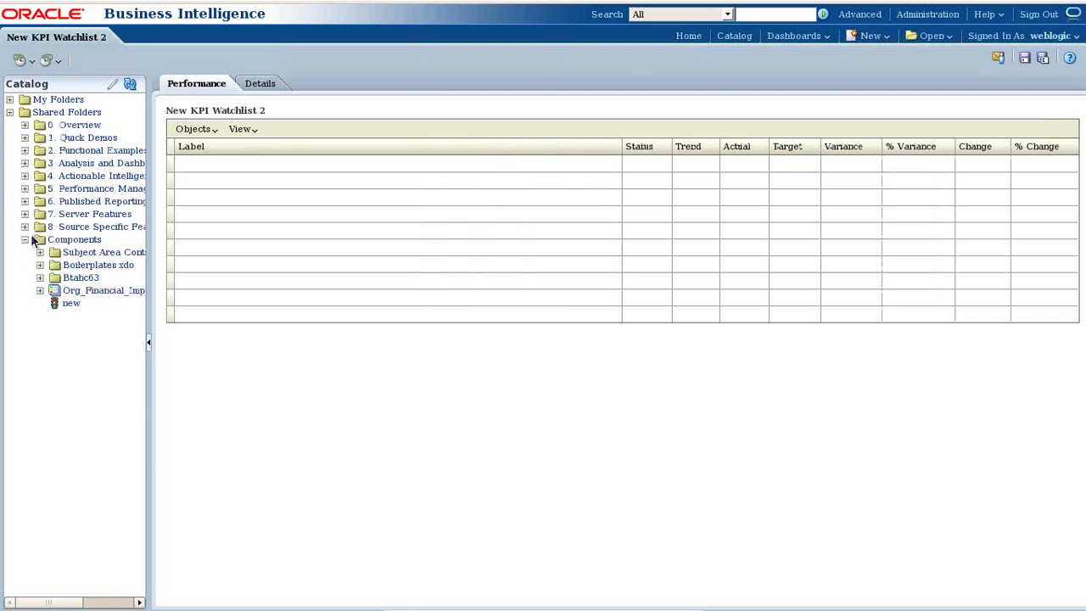
{"action": "left_click", "coordinate": [25, 227]}
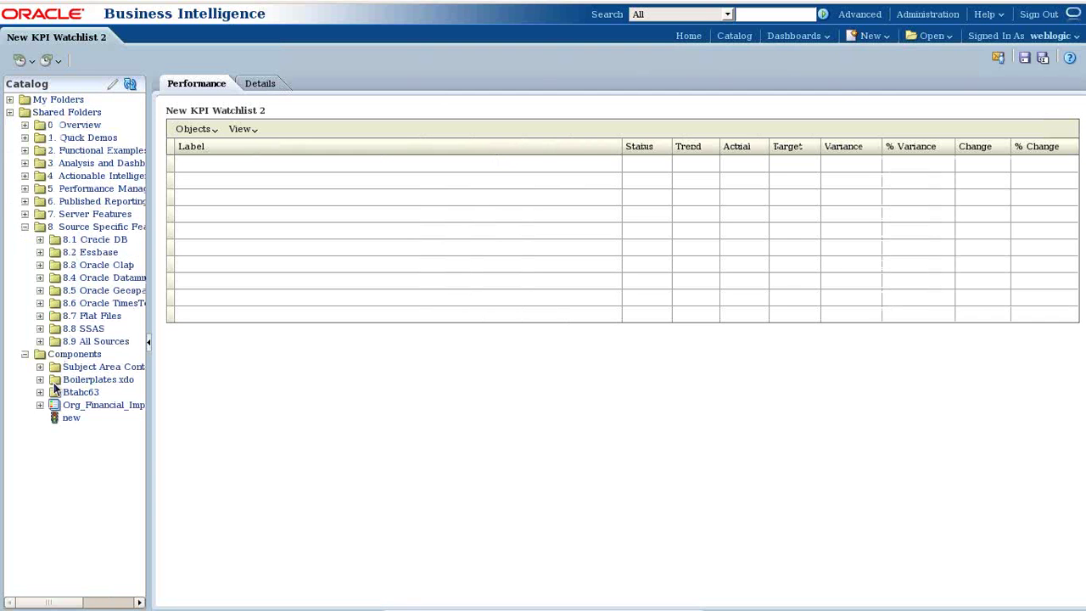
{"action": "left_click", "coordinate": [40, 392]}
{"action": "scroll", "coordinate": [142, 341], "scroll_direction": "down", "scroll_amount": 1}
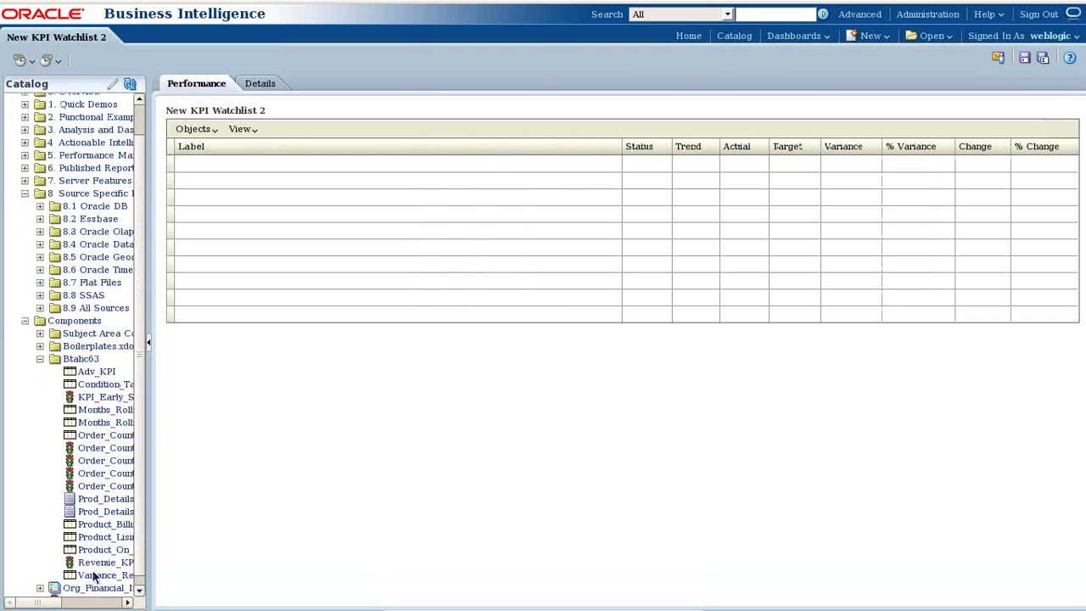
{"action": "left_click_drag", "start_coordinate": [33, 605], "coordinate": [80, 607]}
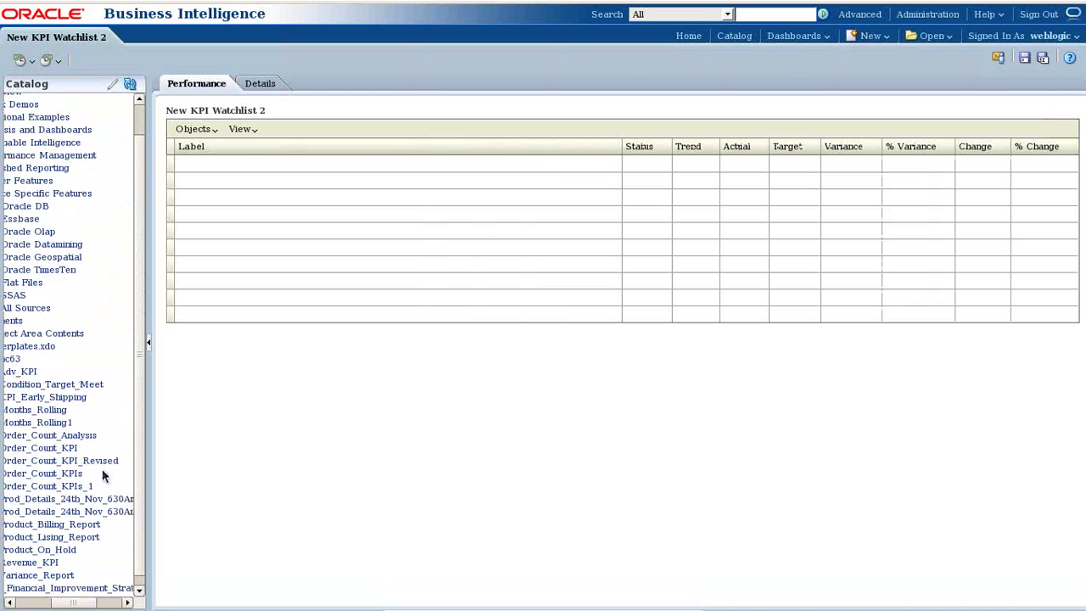
Step: Add Order_Count_KPI_Revised to the watchlist with T05 Per Name Year set to 2009 and the label 2009_Order_Count_KPI_Revised
{"action": "left_click_drag", "start_coordinate": [102, 460], "coordinate": [335, 161]}
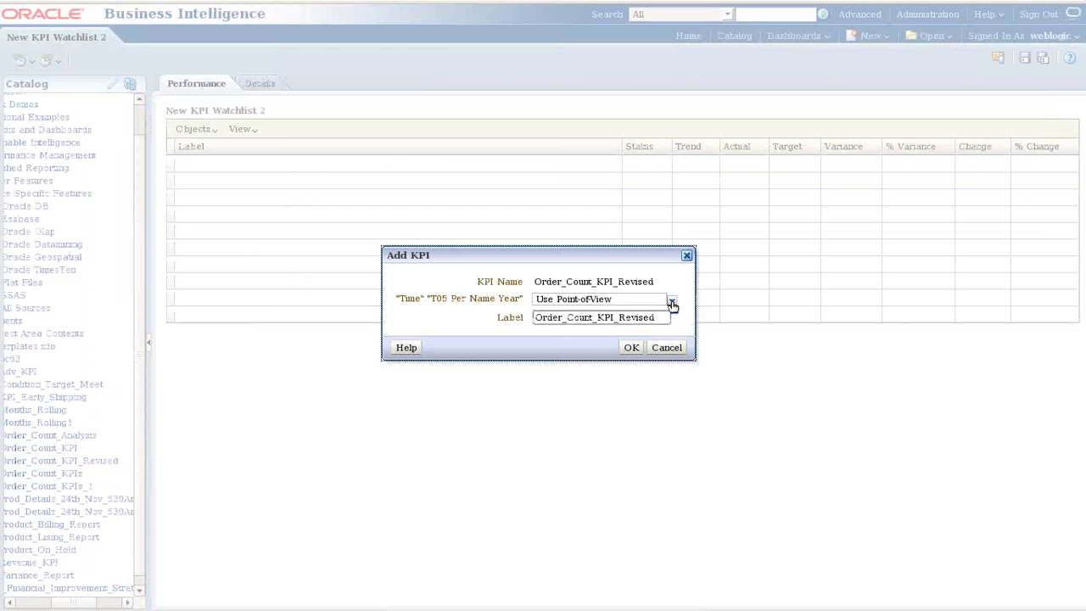
{"action": "left_click", "coordinate": [672, 304]}
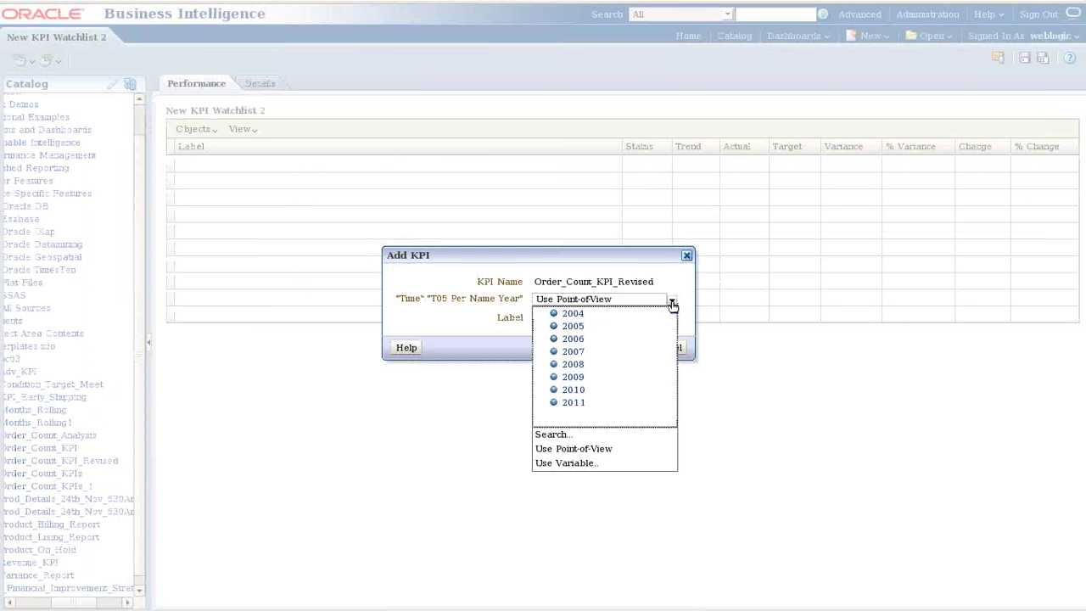
{"action": "left_click", "coordinate": [574, 382]}
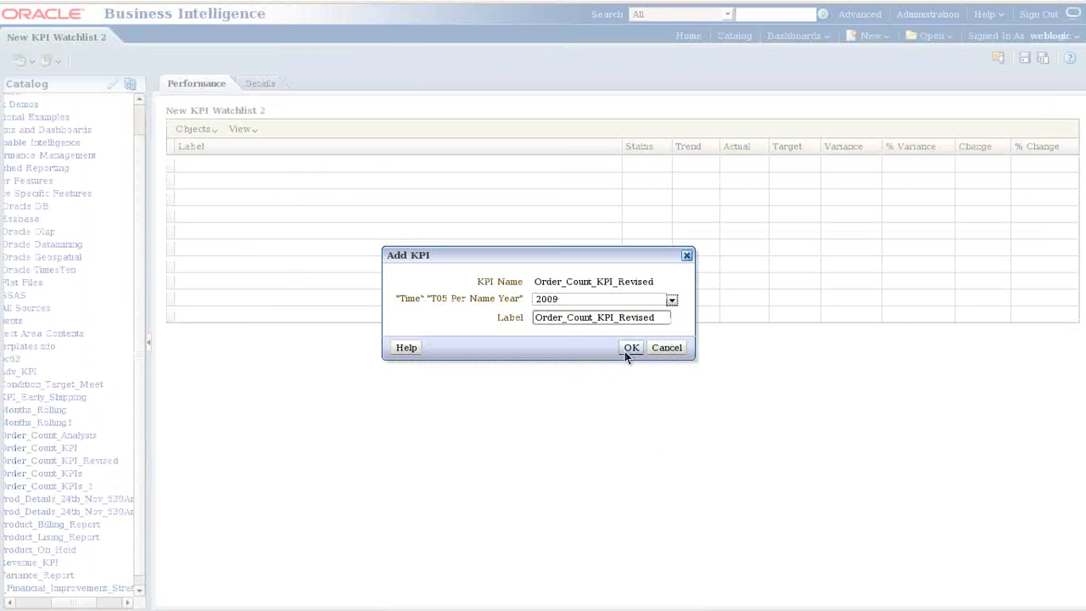
{"action": "left_click", "coordinate": [556, 318]}
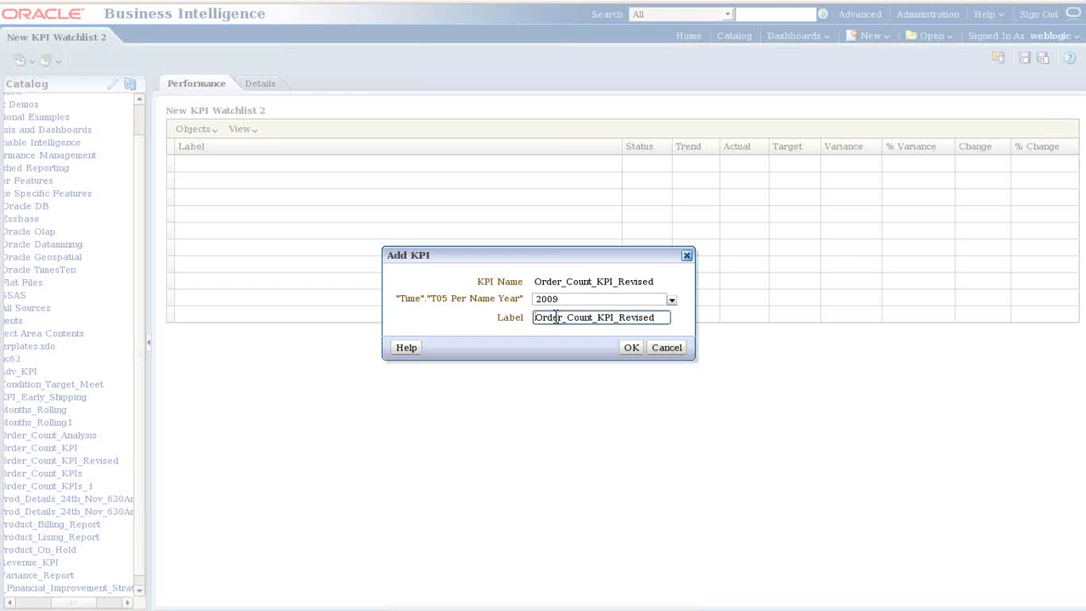
{"action": "type", "text": "2009_"}
{"action": "key", "text": "Return"}
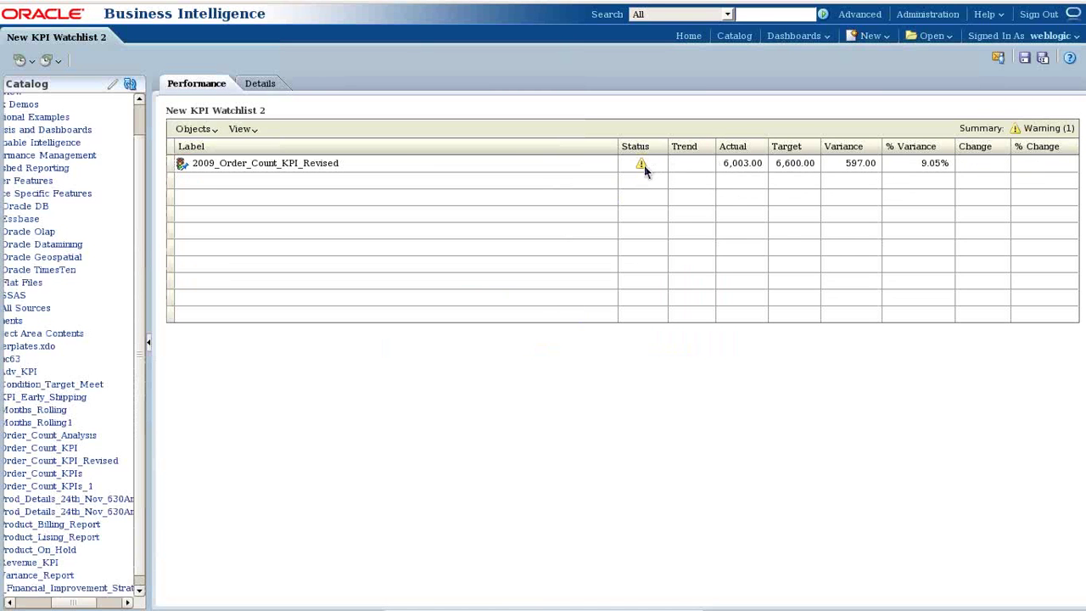
Step: Add Order_Count_KPI_Revised to the watchlist again with T05 Per Name Year set to 2010, keeping the default label
{"action": "mouse_move", "coordinate": [643, 168]}
{"action": "left_click_drag", "start_coordinate": [59, 603], "coordinate": [21, 604]}
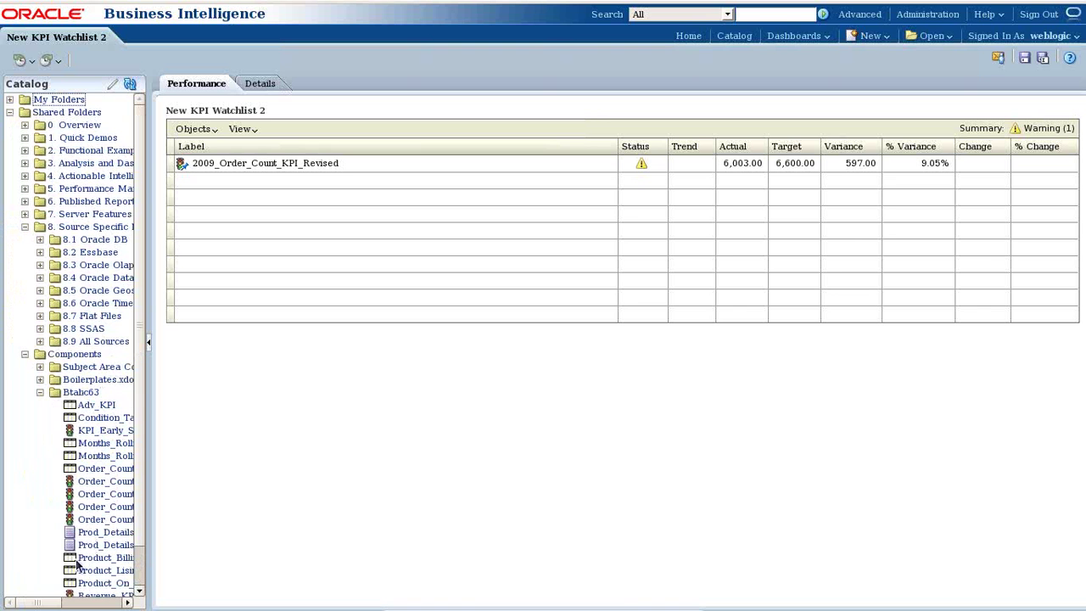
{"action": "left_click_drag", "start_coordinate": [56, 603], "coordinate": [93, 604]}
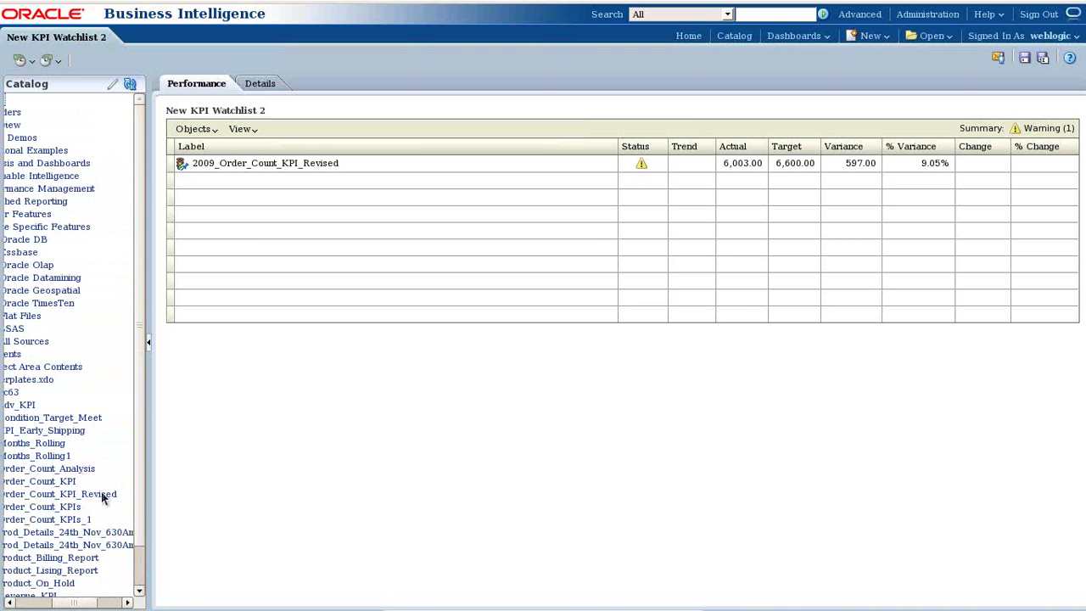
{"action": "left_click_drag", "start_coordinate": [105, 494], "coordinate": [332, 175]}
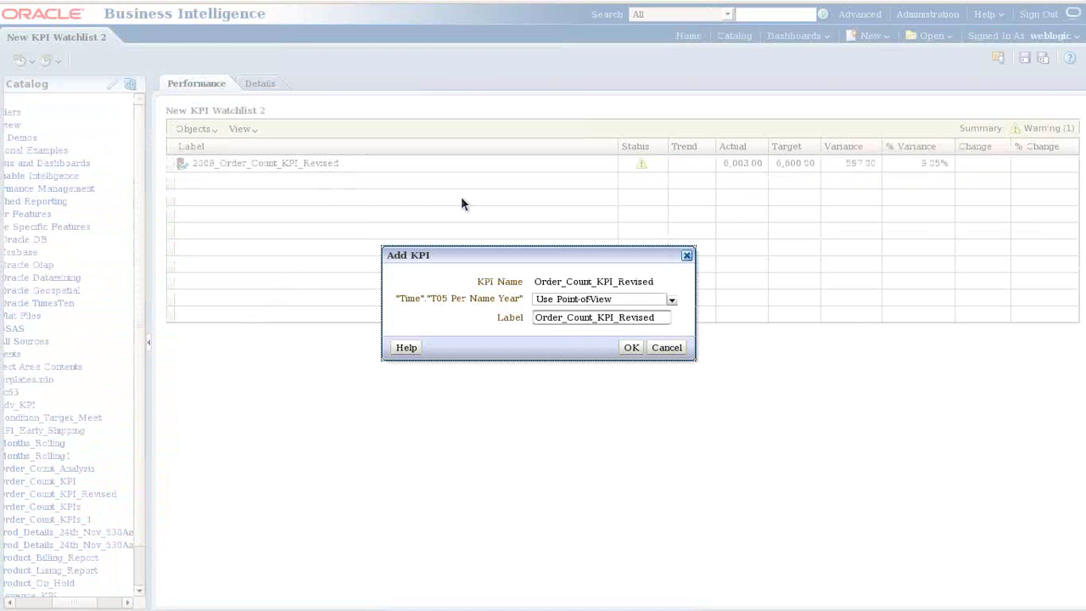
{"action": "left_click", "coordinate": [671, 300]}
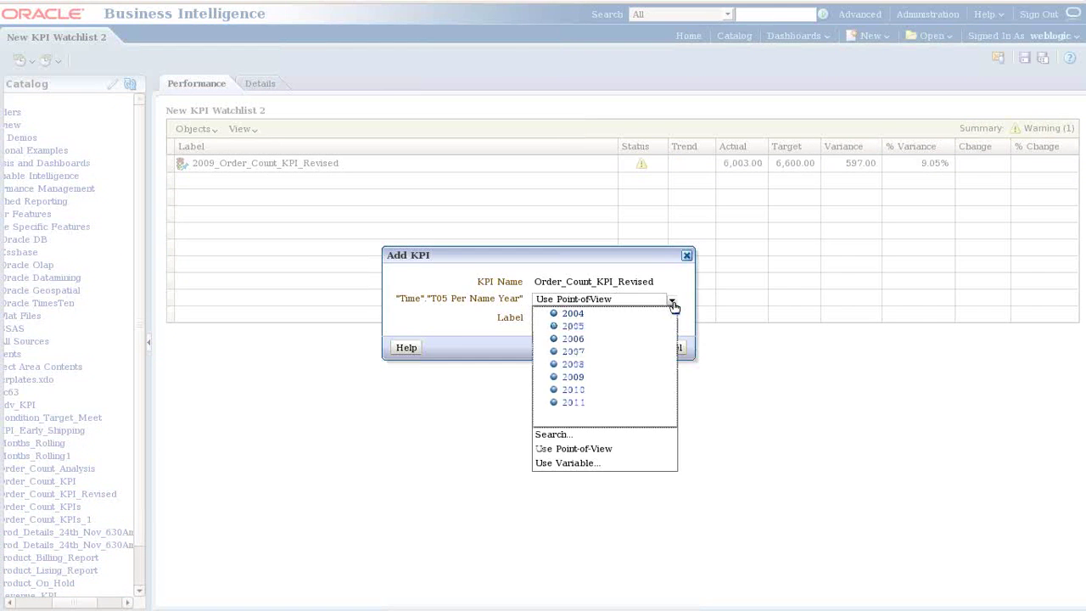
{"action": "left_click", "coordinate": [574, 390]}
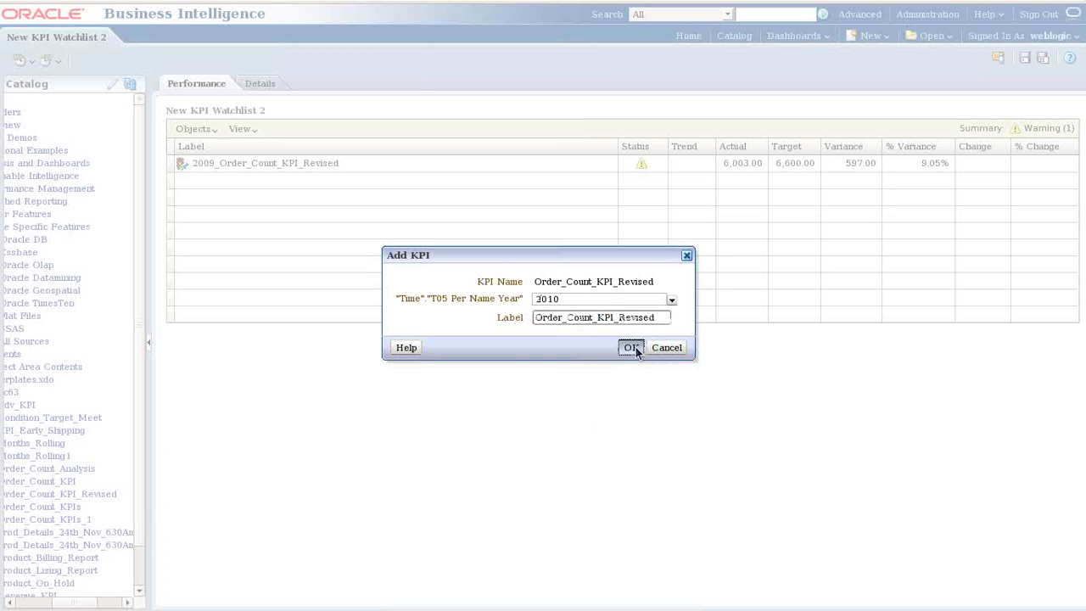
{"action": "left_click", "coordinate": [631, 347]}
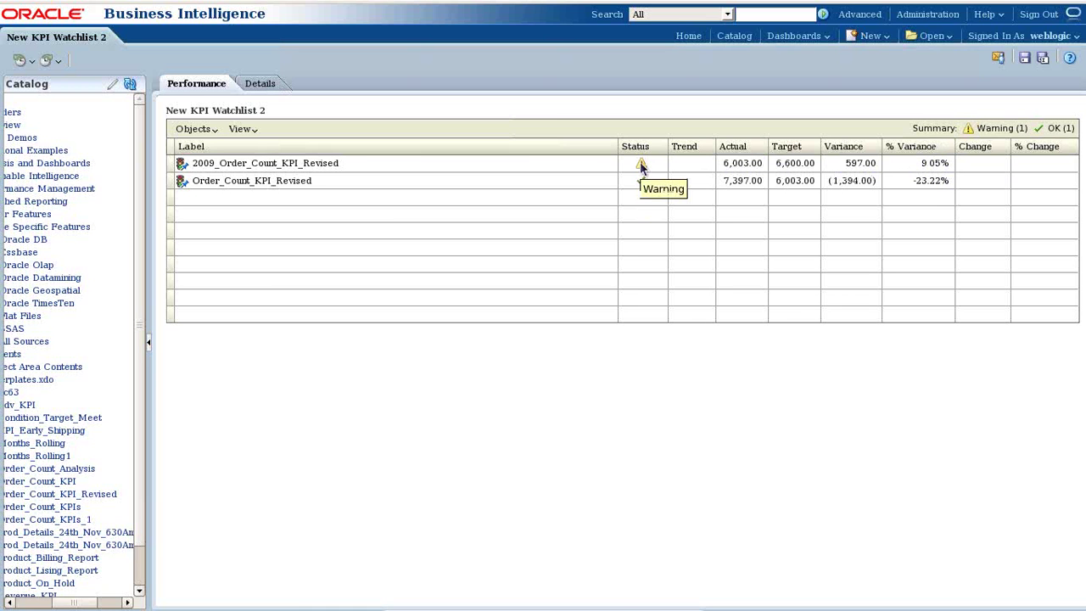
Step: Save the watchlist as Order_Count_KPI_WatchList in /Shared Folders/Components/Btahc63
{"action": "left_click", "coordinate": [1024, 58]}
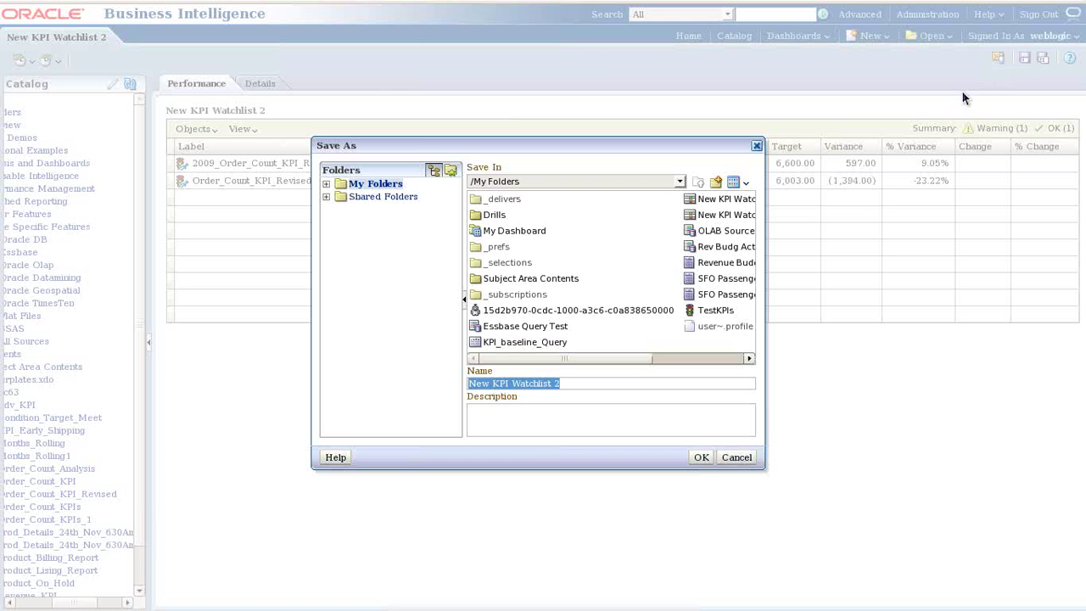
{"action": "left_click", "coordinate": [326, 197]}
{"action": "left_click", "coordinate": [387, 325]}
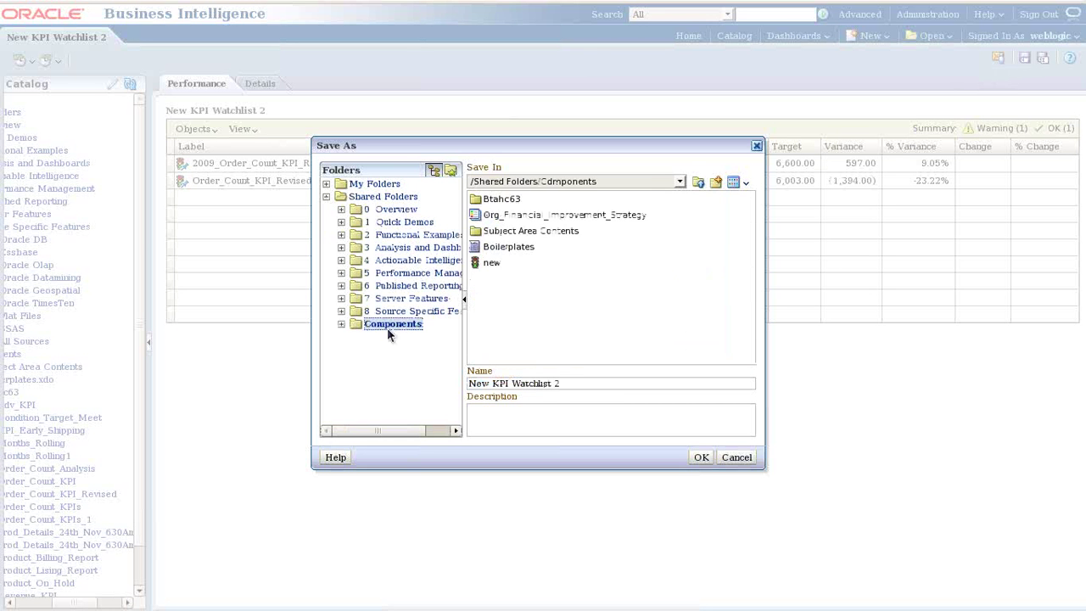
{"action": "double_click", "coordinate": [499, 201]}
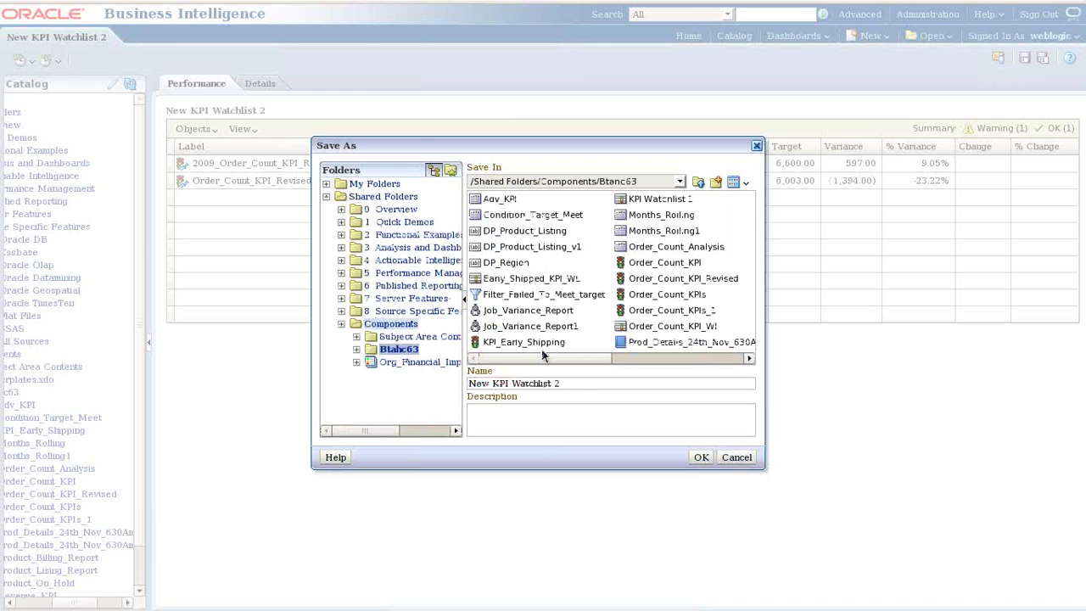
{"action": "left_click_drag", "start_coordinate": [563, 384], "coordinate": [467, 386]}
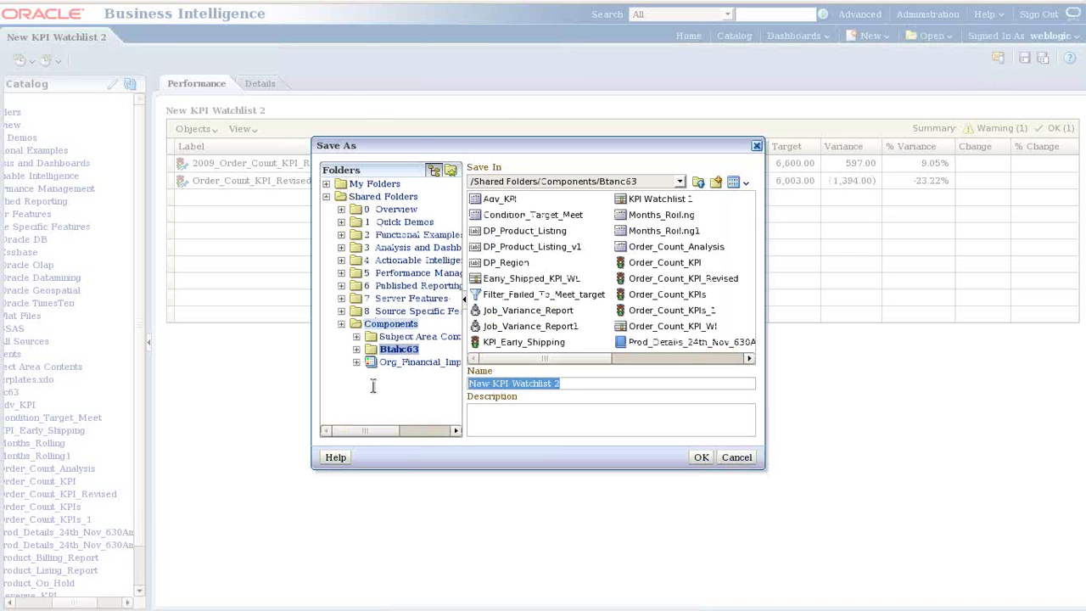
{"action": "type", "text": "Order_Coun"}
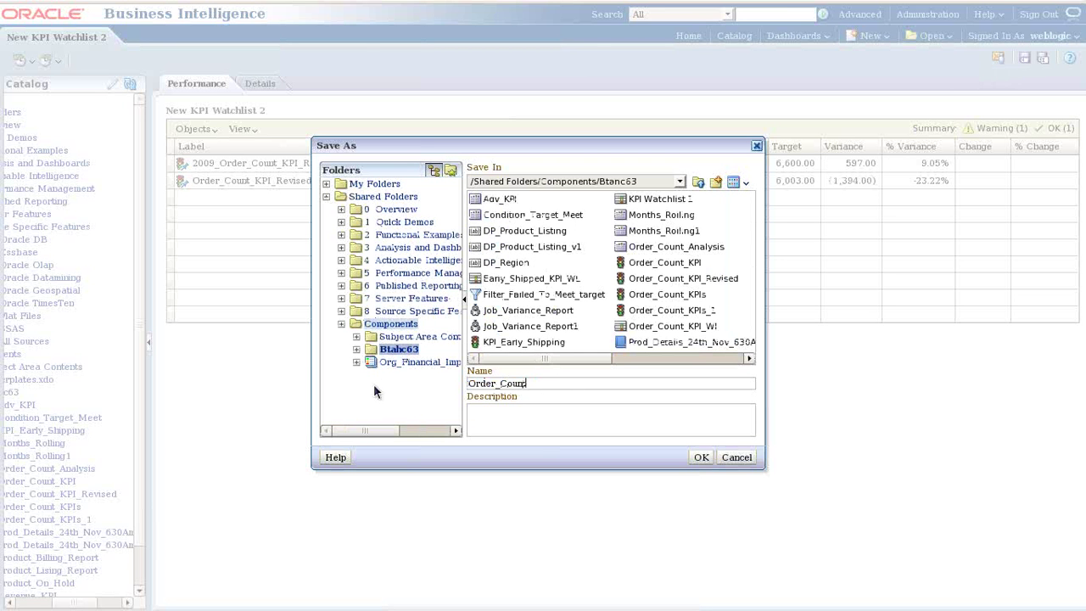
{"action": "type", "text": "t_KPI_WatchList"}
{"action": "key", "text": "Return"}
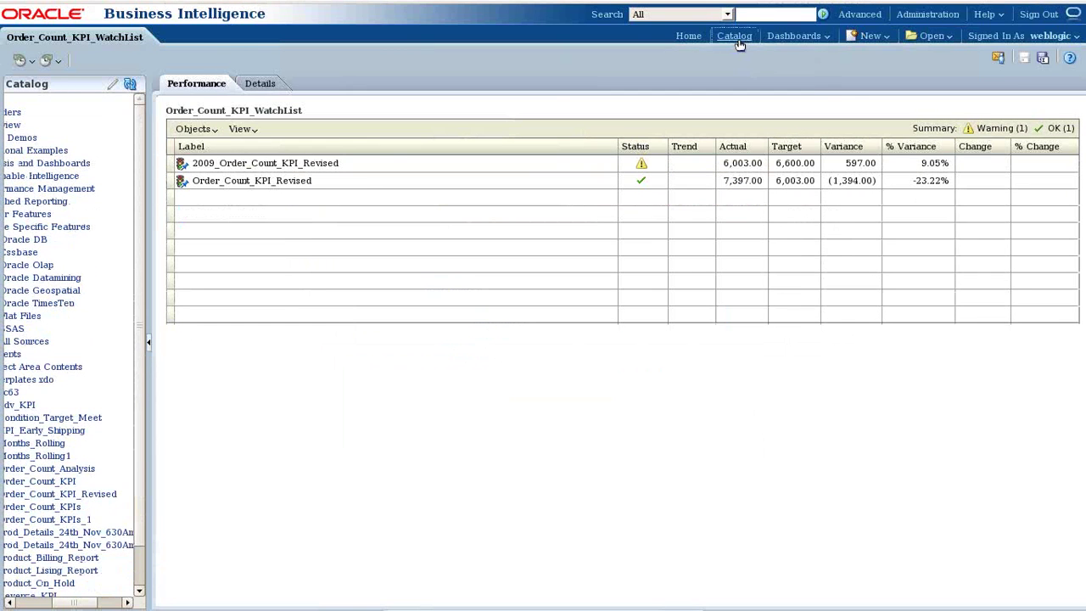
Step: Open the saved Order_Count_KPI_WatchList from the Btahc63 folder in the catalog
{"action": "left_click", "coordinate": [735, 38]}
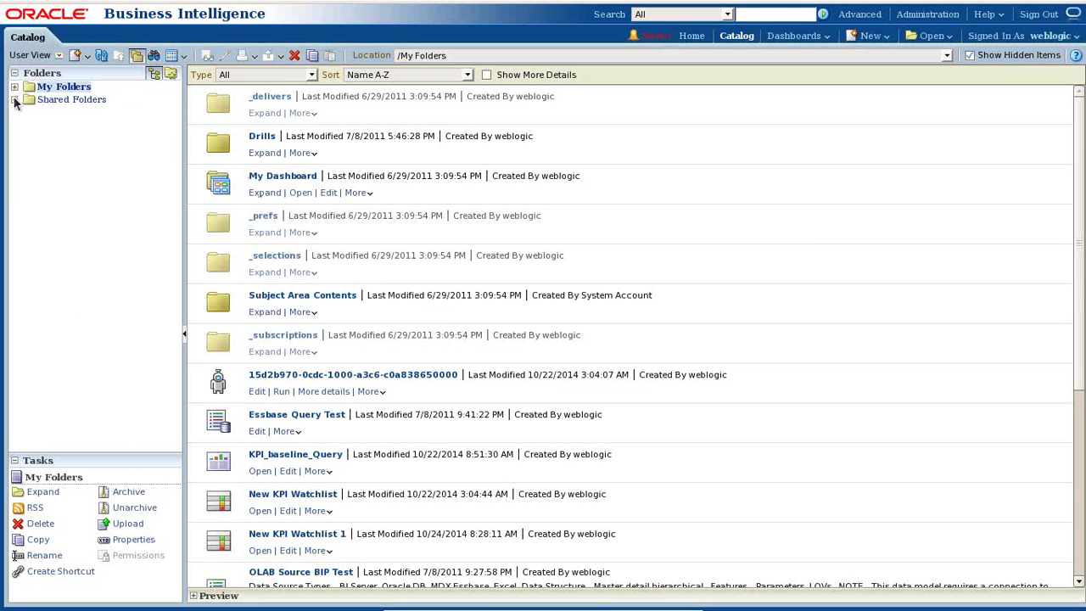
{"action": "left_click", "coordinate": [15, 99]}
{"action": "left_click", "coordinate": [80, 225]}
{"action": "left_click", "coordinate": [274, 114]}
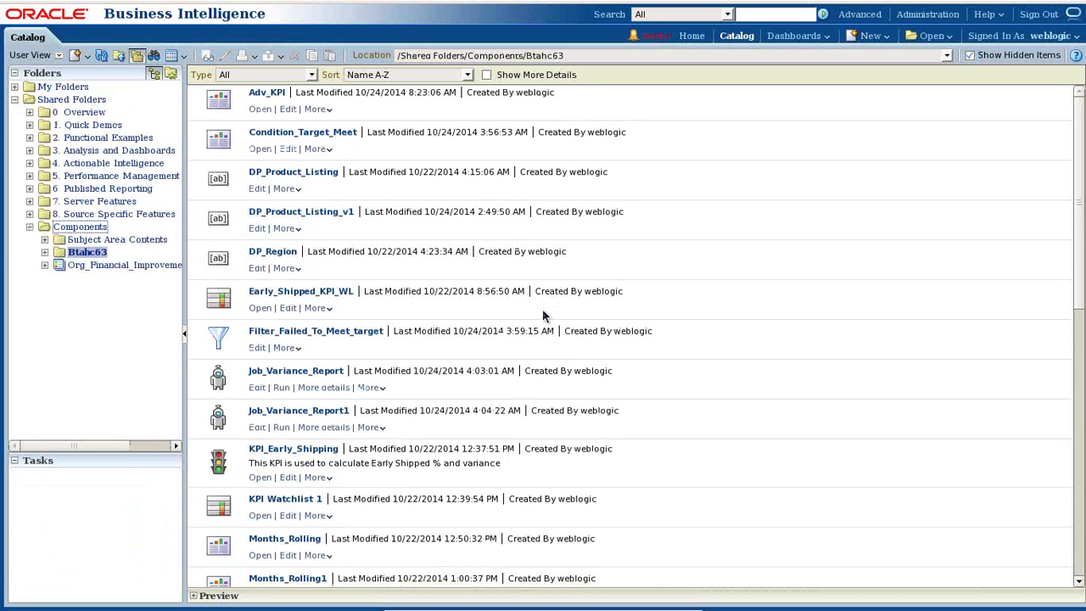
{"action": "scroll", "coordinate": [543, 312], "scroll_direction": "down", "scroll_amount": 5}
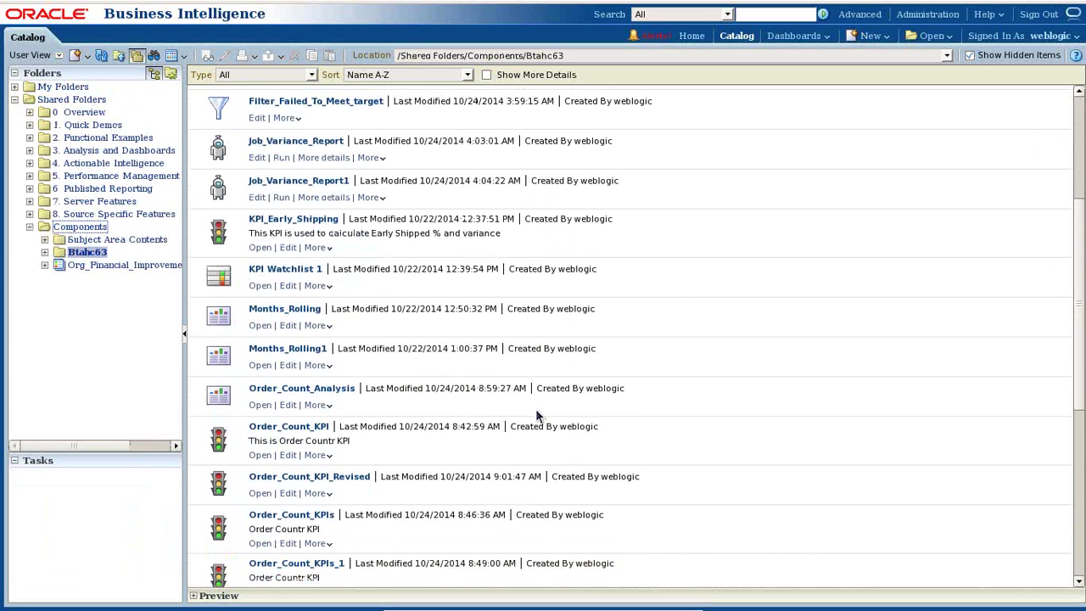
{"action": "scroll", "coordinate": [535, 411], "scroll_direction": "down", "scroll_amount": 3}
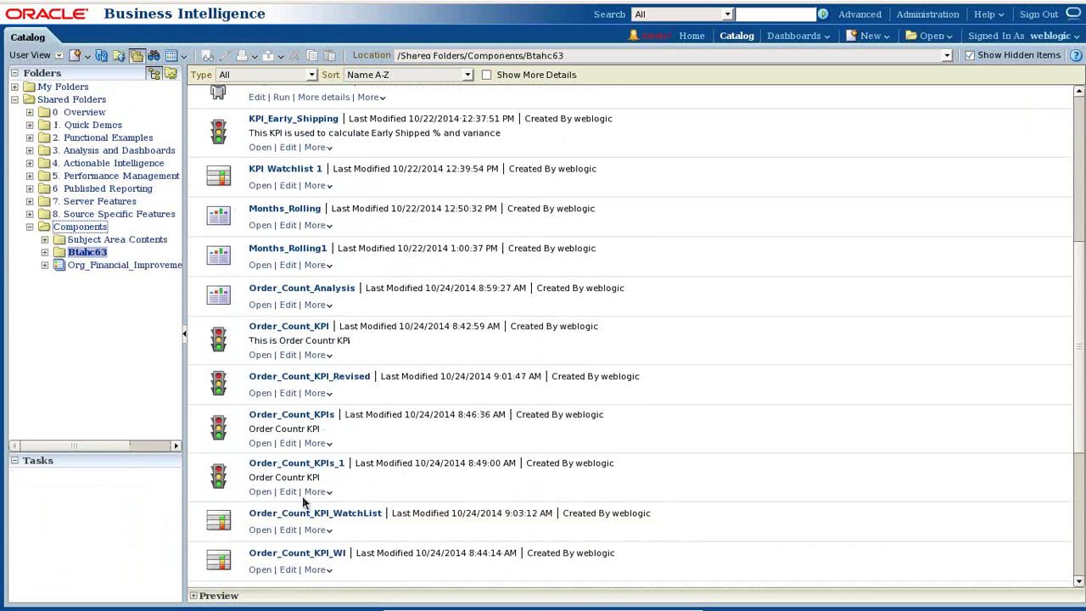
{"action": "left_click", "coordinate": [262, 533]}
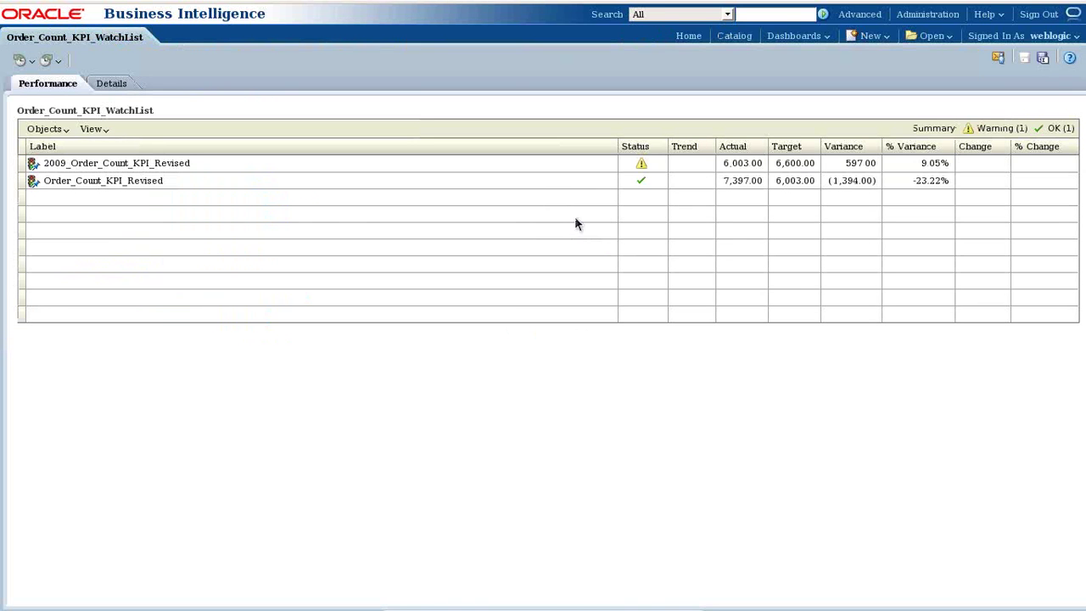
Step: Analyze the 2009_Order_Count_KPI_Revised entry of the watchlist to view its report
{"action": "right_click", "coordinate": [261, 181]}
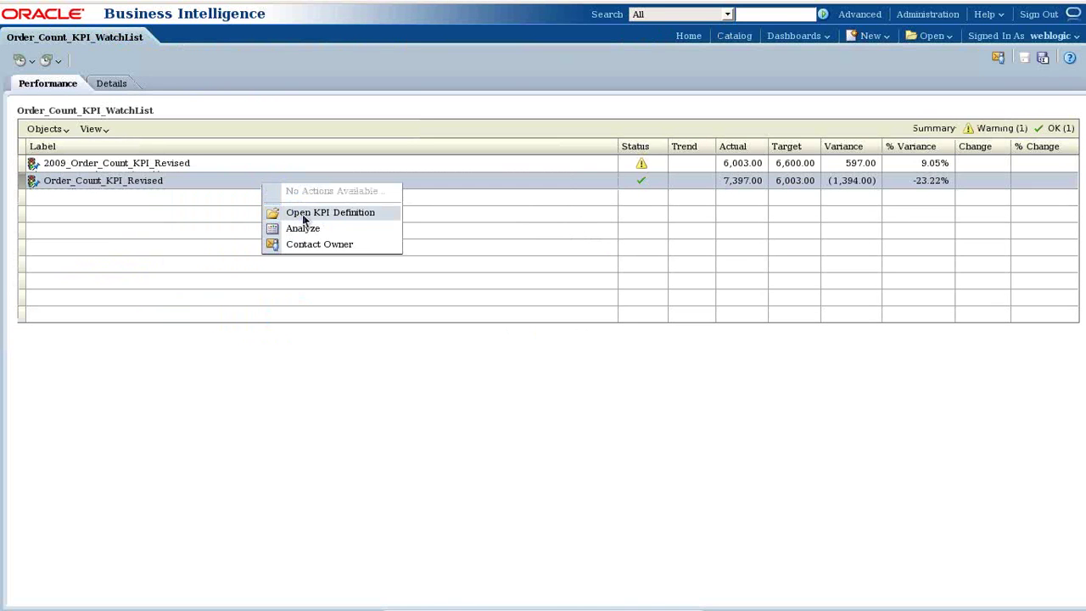
{"action": "right_click", "coordinate": [319, 166]}
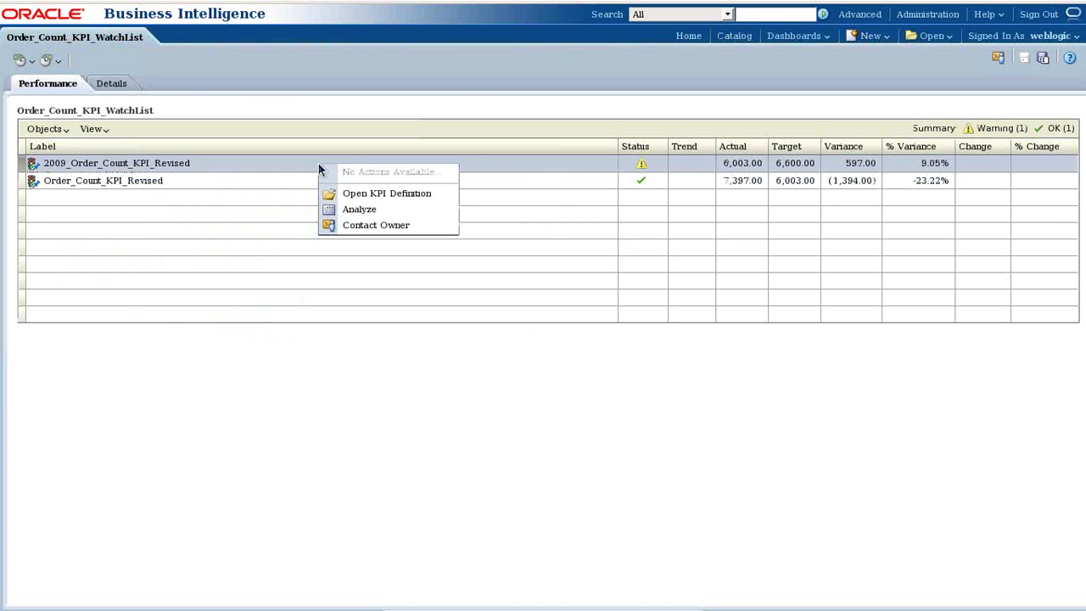
{"action": "left_click", "coordinate": [351, 212]}
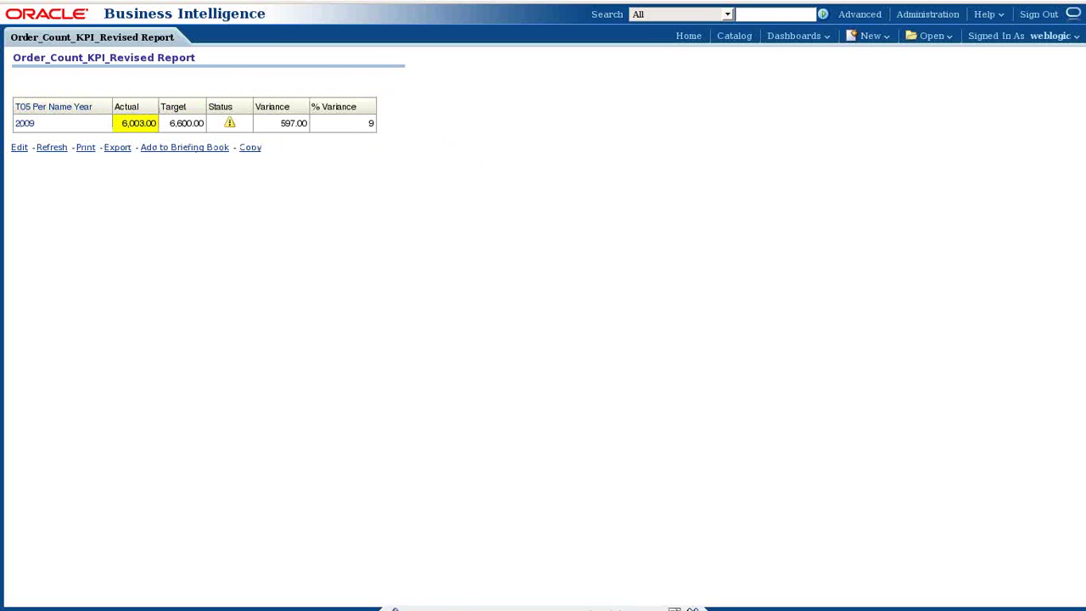
Step: Switch to the PowerPoint presentation, show the Questions?? slide as a slide show and end the show
{"action": "left_click", "coordinate": [657, 603]}
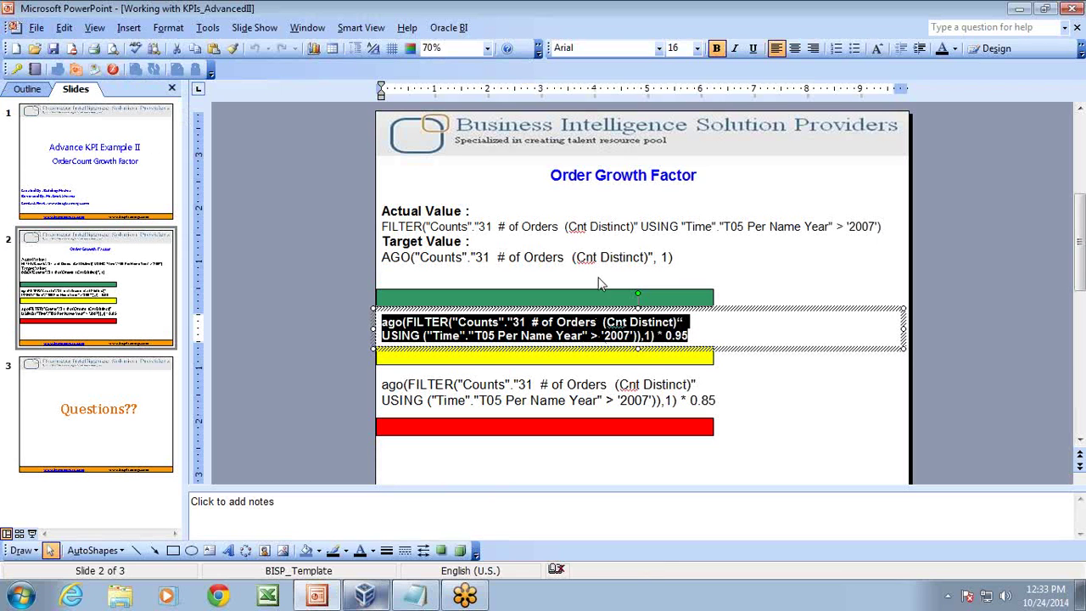
{"action": "left_click", "coordinate": [95, 379]}
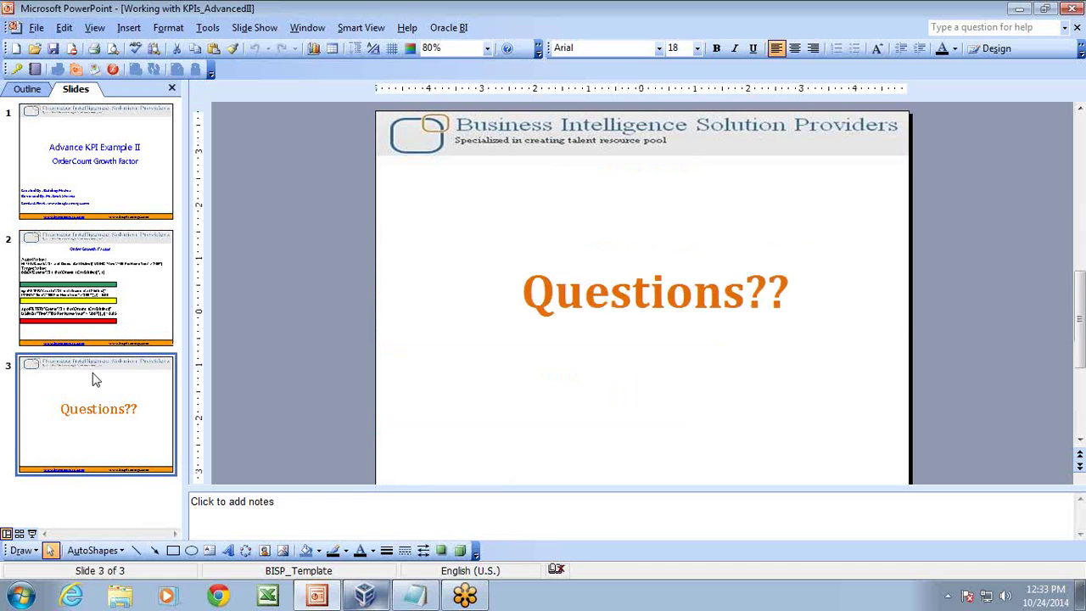
{"action": "key", "text": "shift+F5"}
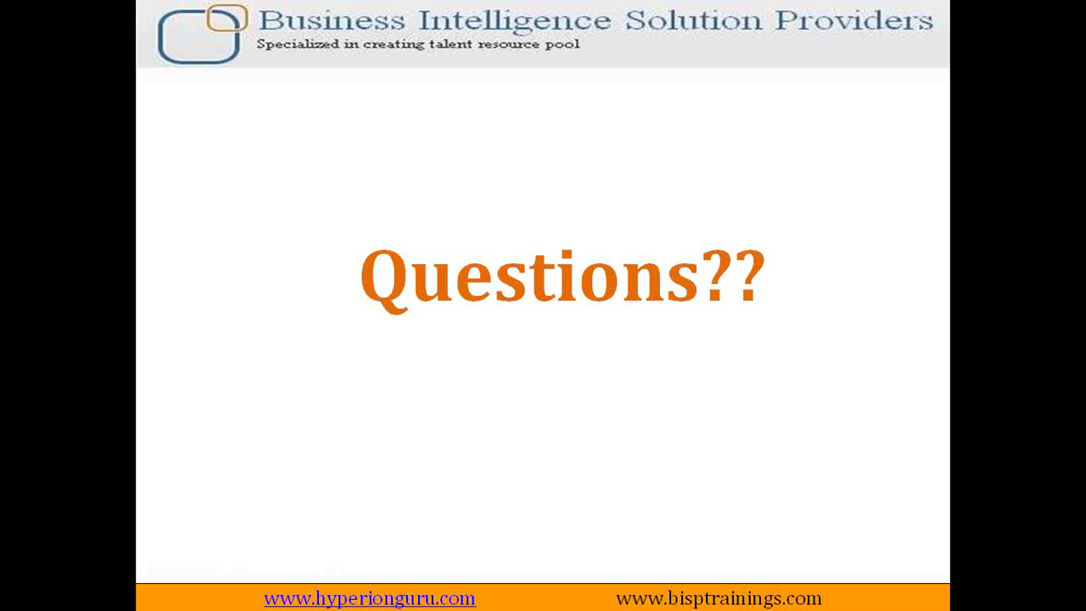
{"action": "key", "text": "Escape"}
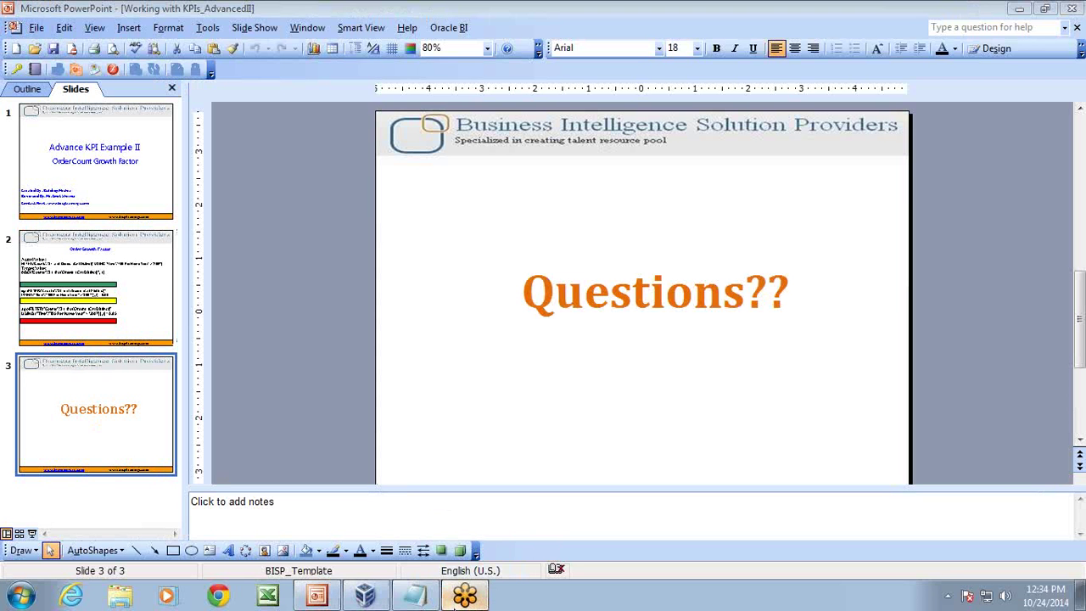